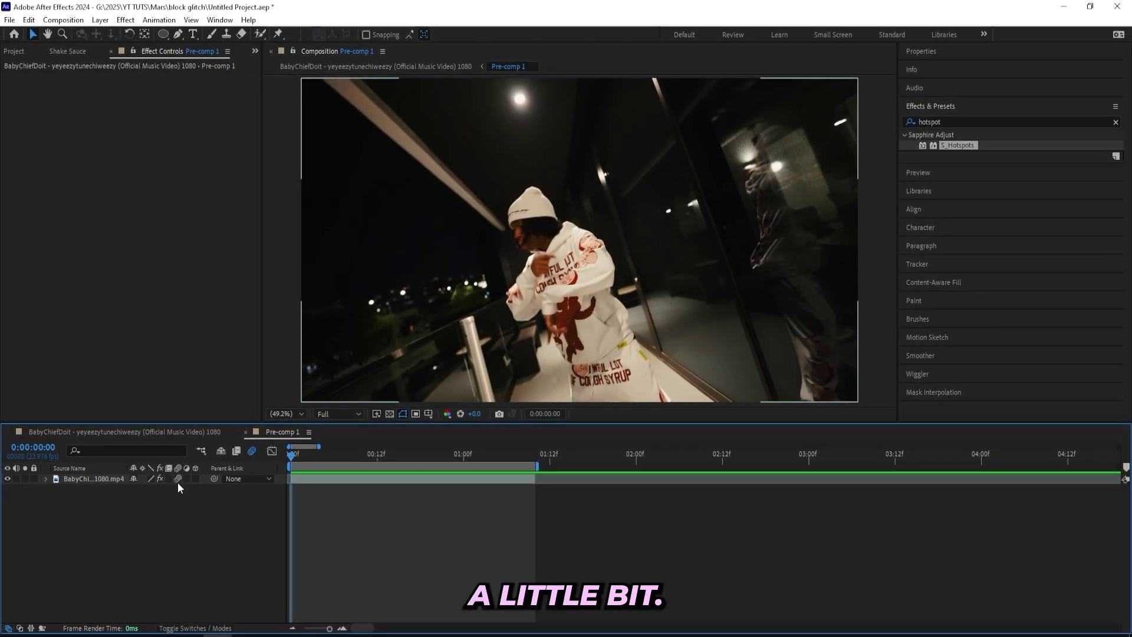
Turn off motion blur for the video layer and preview the clip from its start
left_click(177, 478)
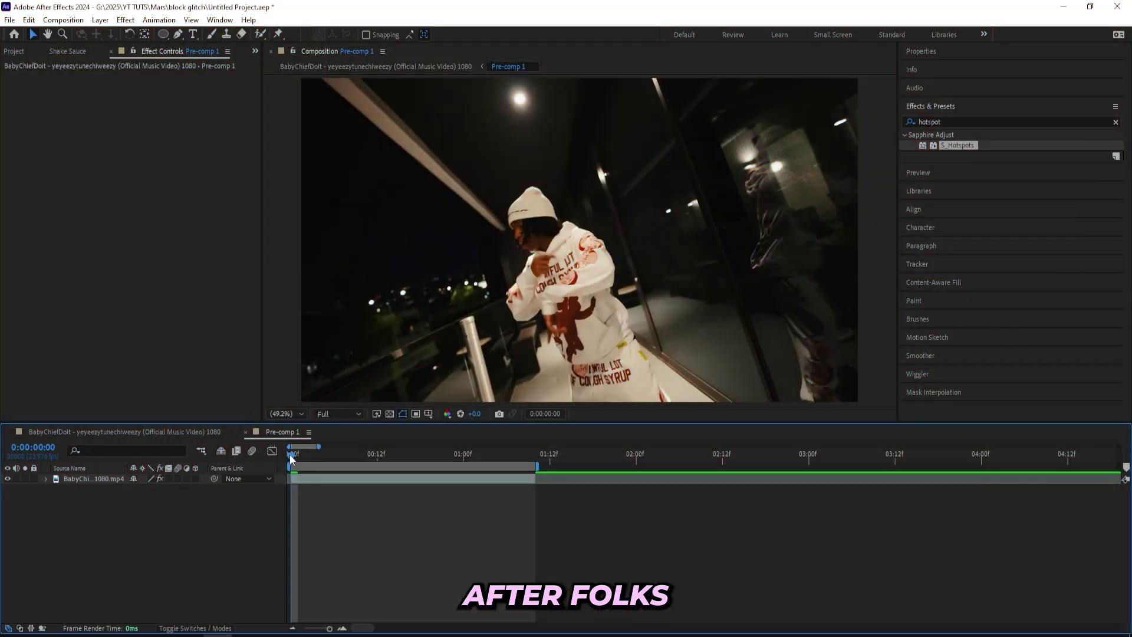
key("space")
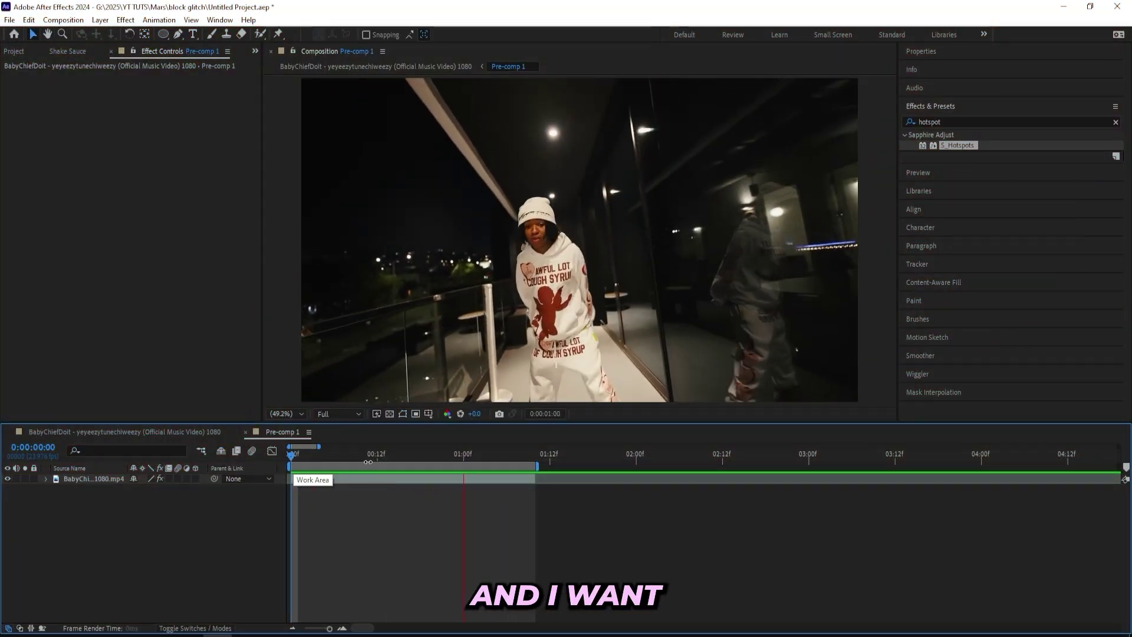
key("space")
left_click_drag(289, 461, 330, 458)
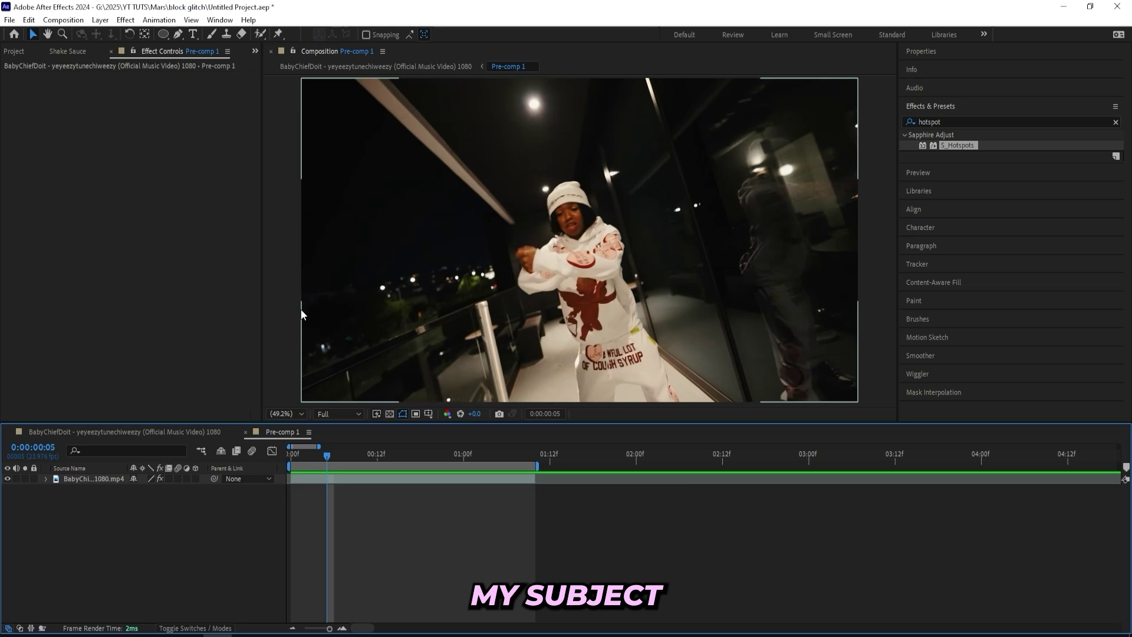
Isolate the dancing subject from the background with the Roto Brush and check the cutout along the clip
left_click(260, 34)
double_click(367, 469)
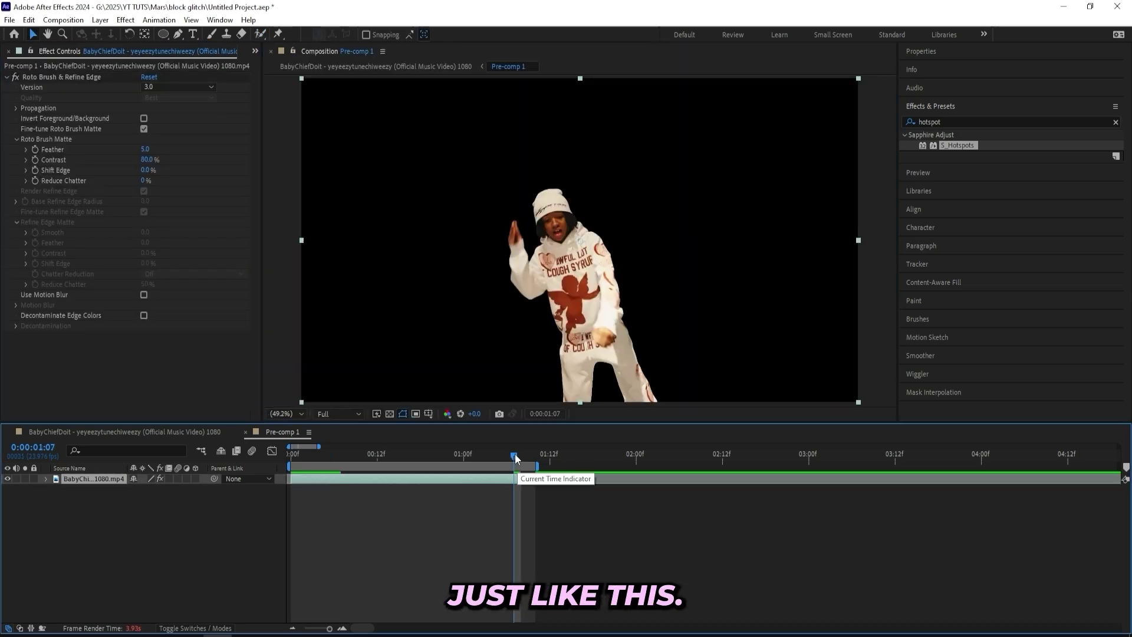
left_click_drag(517, 454, 471, 459)
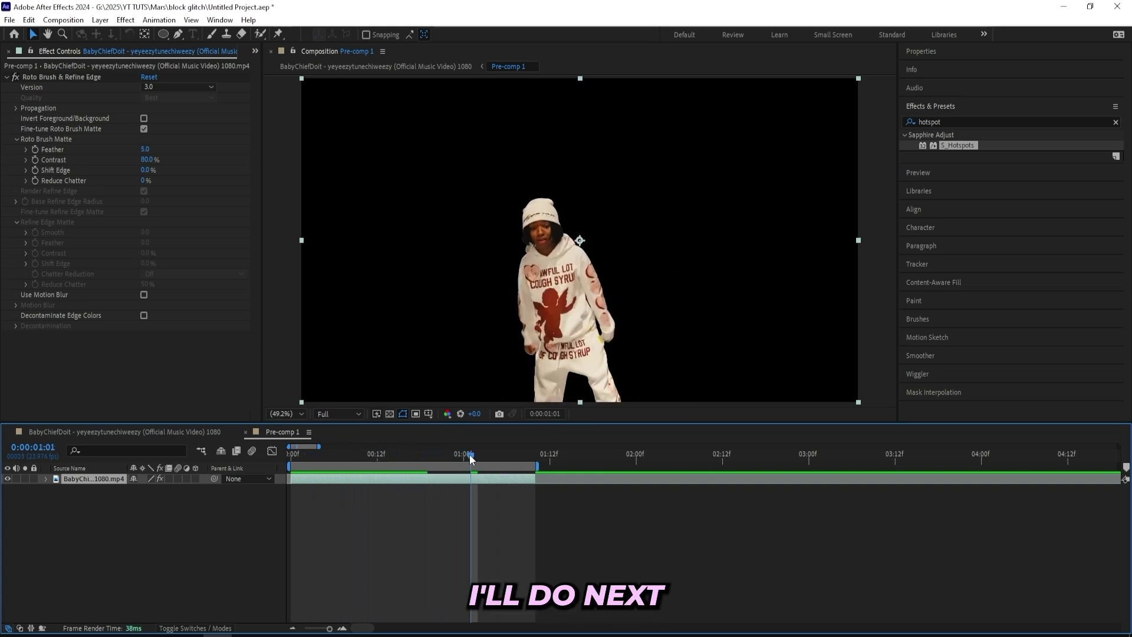
Split the Roto Brush layer at 0:00:00:08, with foreground/background inverted only on the first part
left_click(143, 119)
left_click_drag(378, 454, 352, 464)
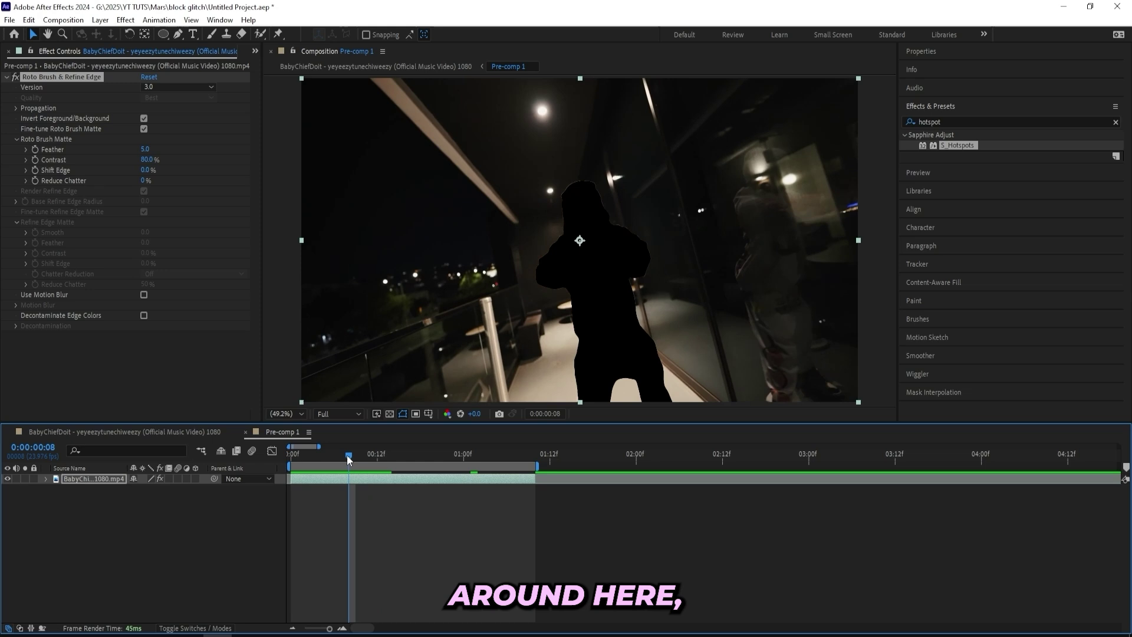
key("ctrl+shift+d")
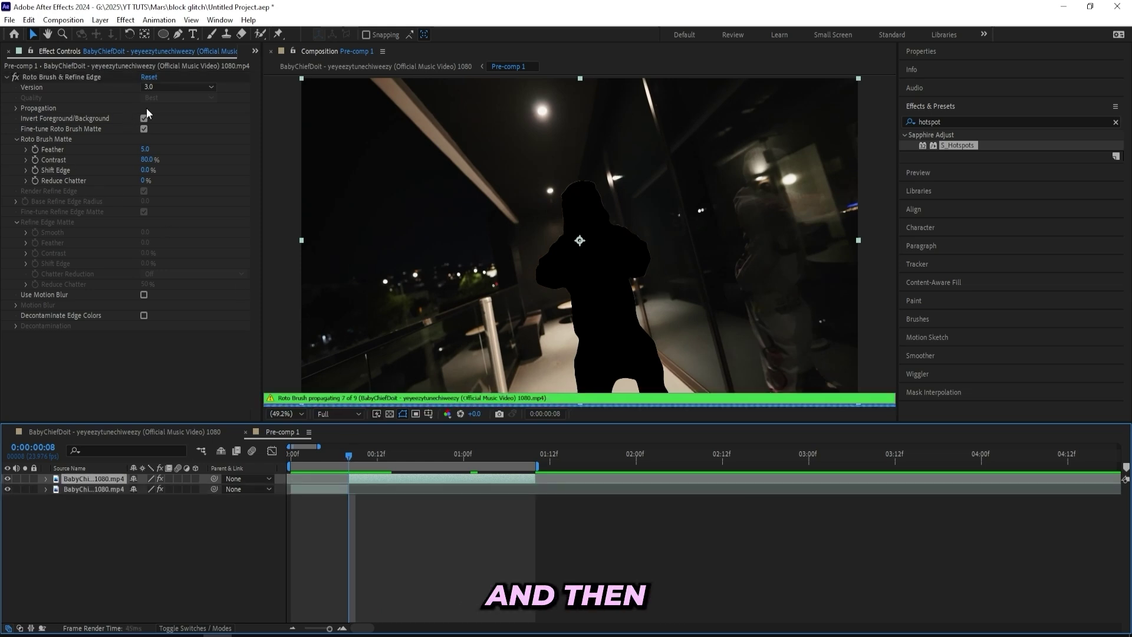
left_click(143, 119)
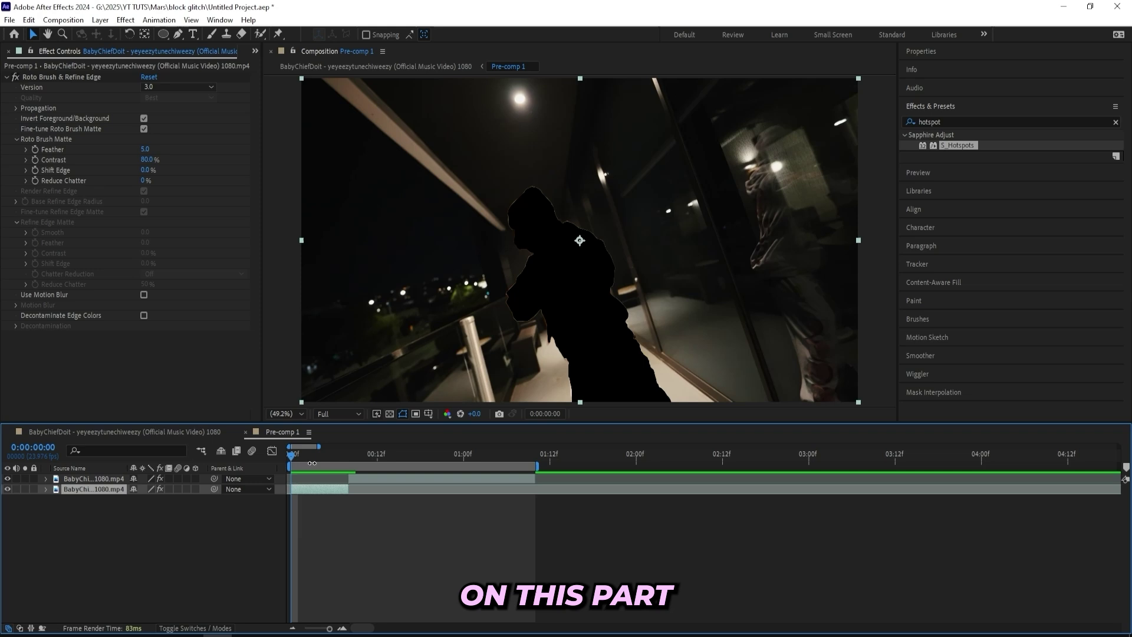
Shorten the work area to cover only the first layer segment, from 0:00:00:00 to the split
mouse_move(292, 457)
left_mouse_down()
mouse_move(308, 455)
mouse_move(286, 462)
left_mouse_up()
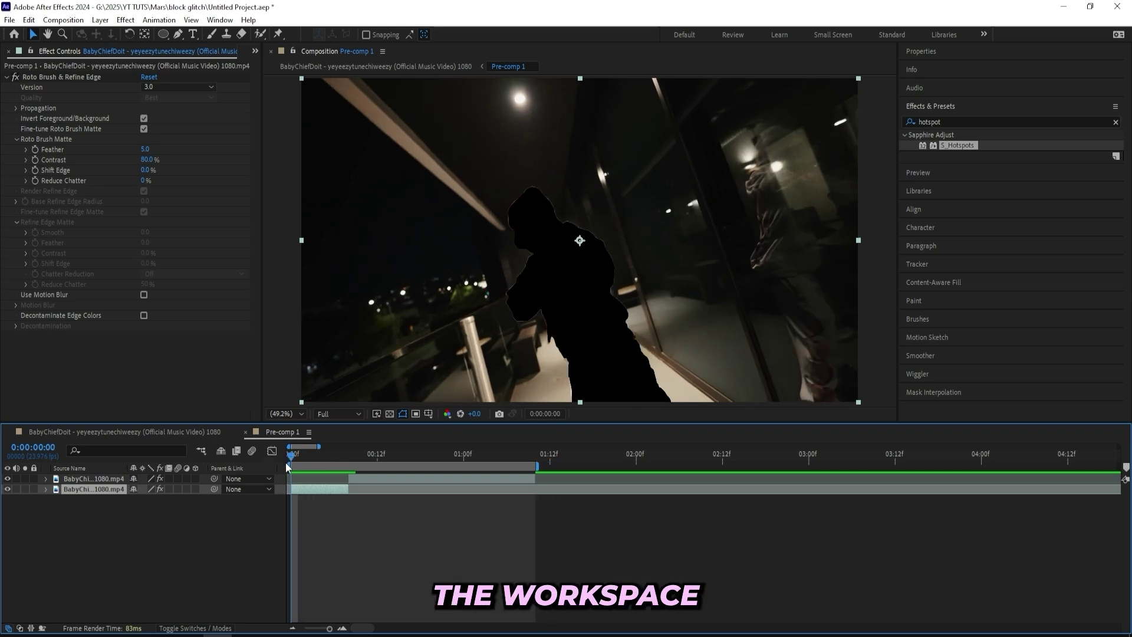
left_click(543, 465)
left_click_drag(536, 467, 350, 467)
key("space")
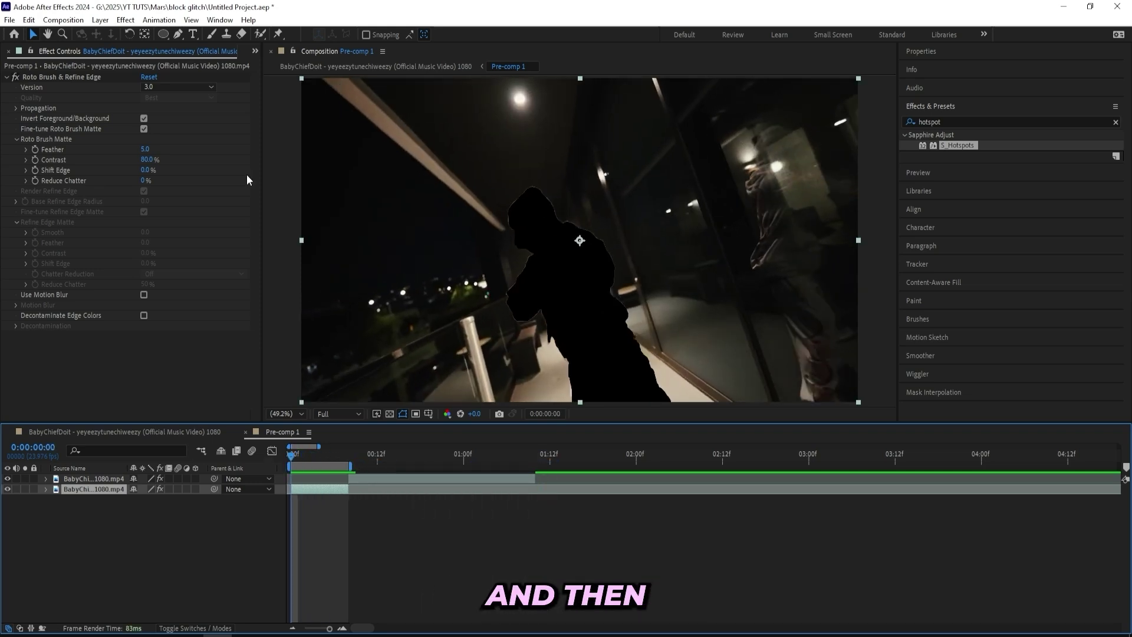
Generate a Content-Aware Fill layer for the work area with the Object method and Strong lighting correction
left_click(958, 281)
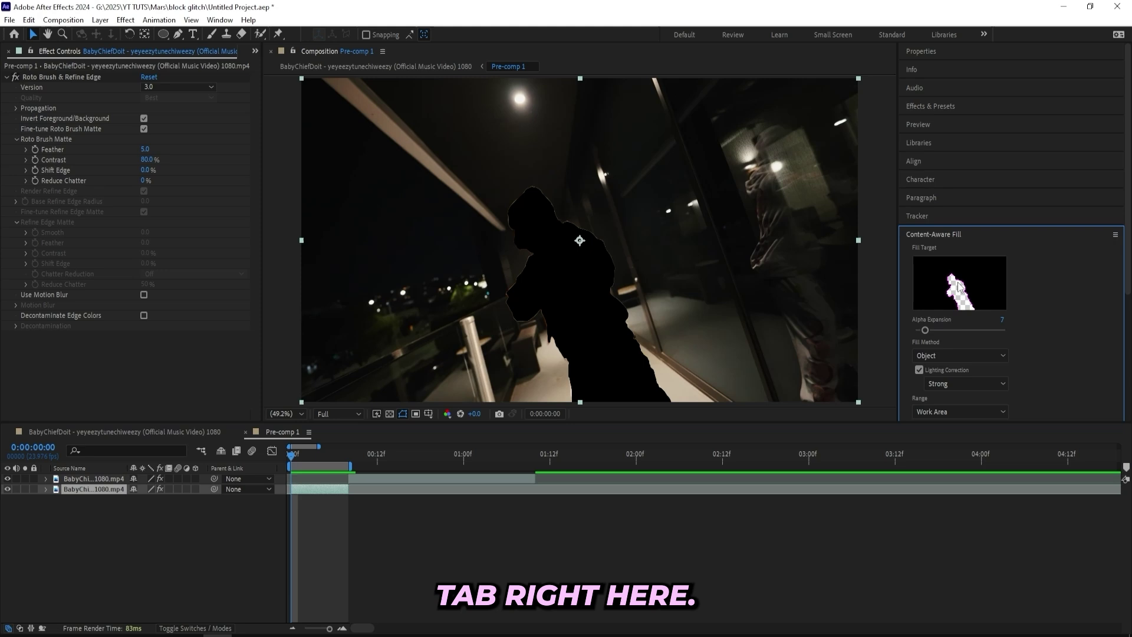
left_click(218, 20)
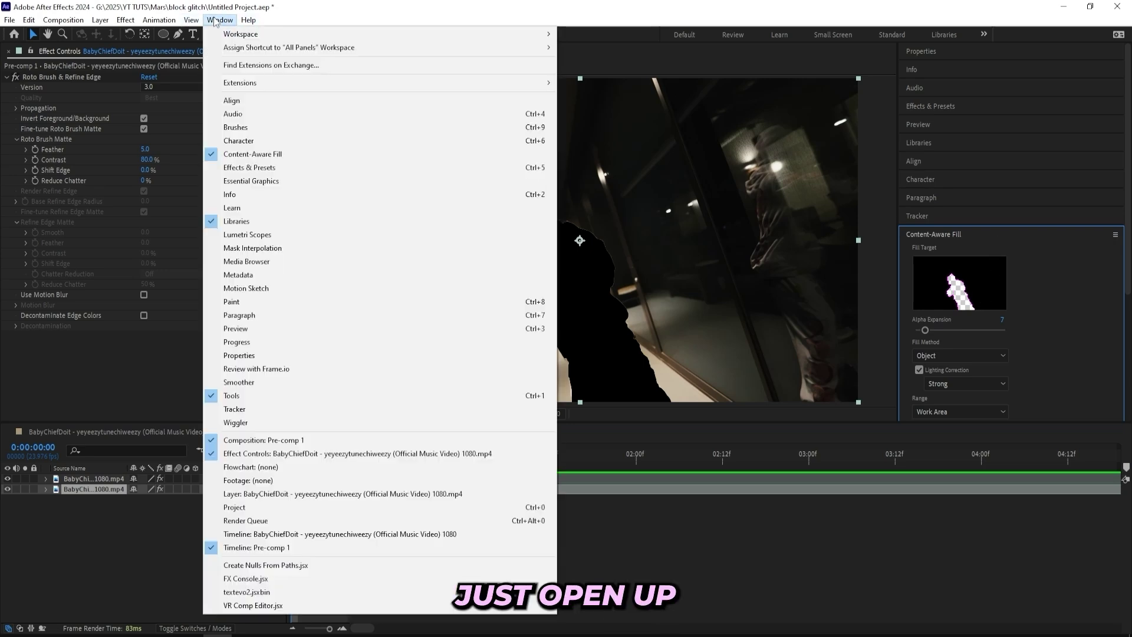
left_click(301, 155)
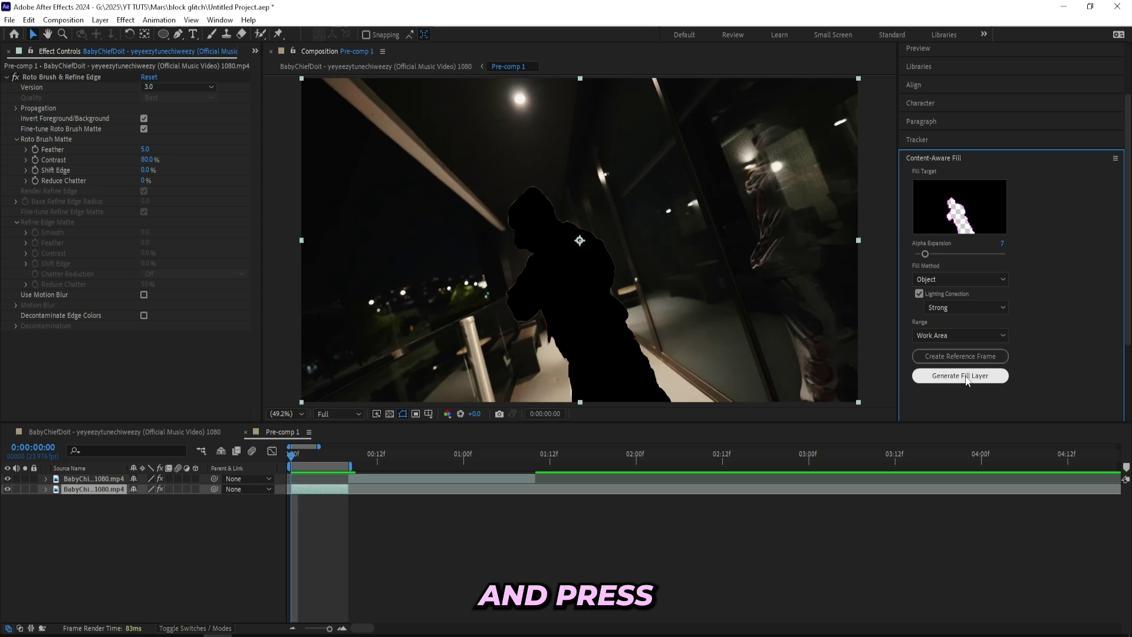
scroll(938, 306, "down", 2)
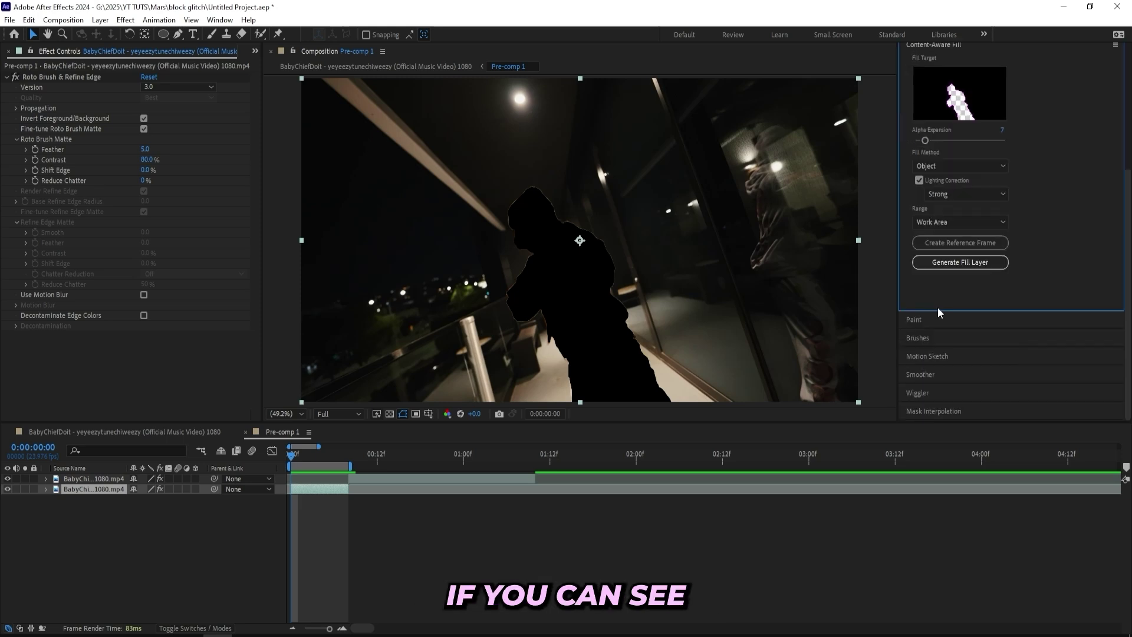
scroll(937, 307, "up", 2)
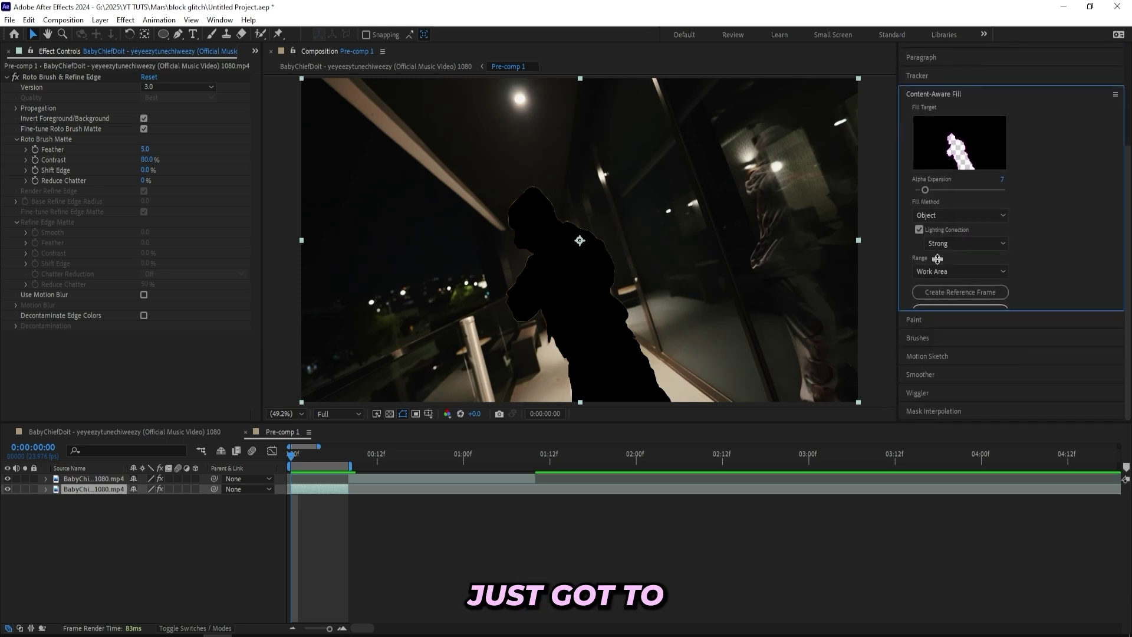
left_click_drag(937, 227, 921, 302)
left_click_drag(926, 229, 911, 333)
left_click(965, 352)
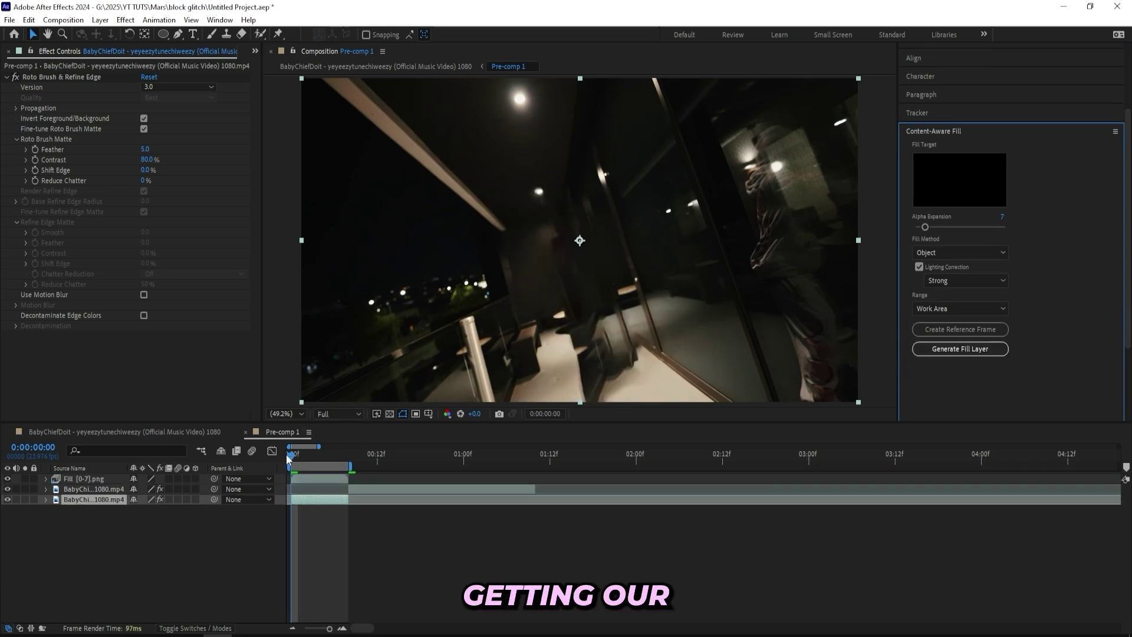
Check the generated fill where the subject was removed in the first segment
left_click_drag(292, 454, 320, 454)
key("space")
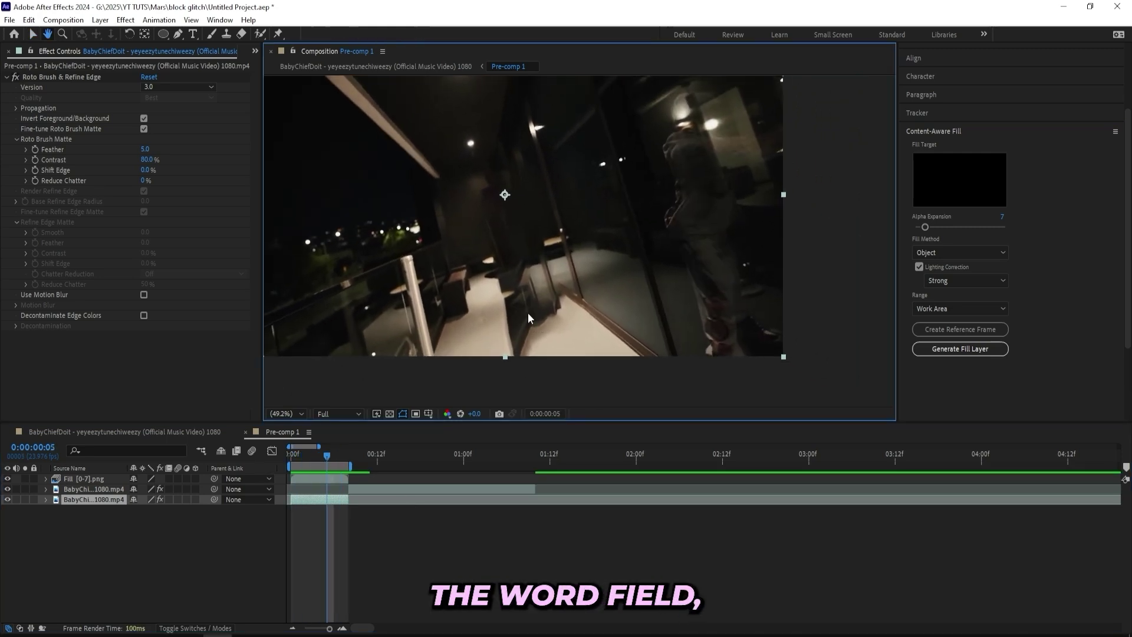
scroll(527, 312, "up", 3)
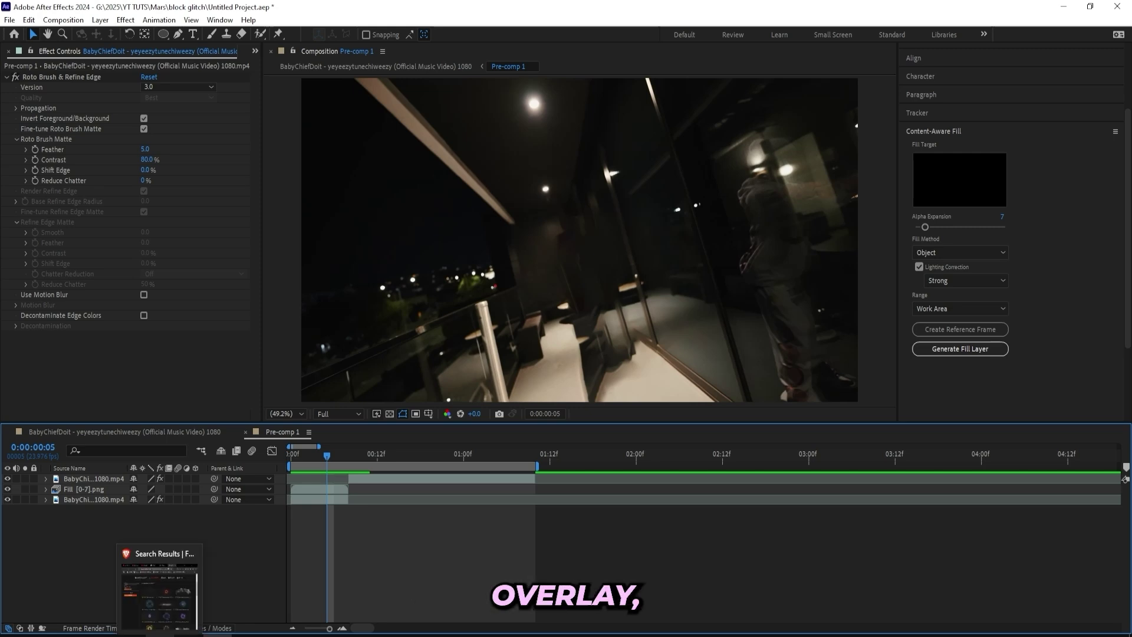
Switch to the browser and browse the FootageCrate shockwave results for an overlay
left_click(158, 626)
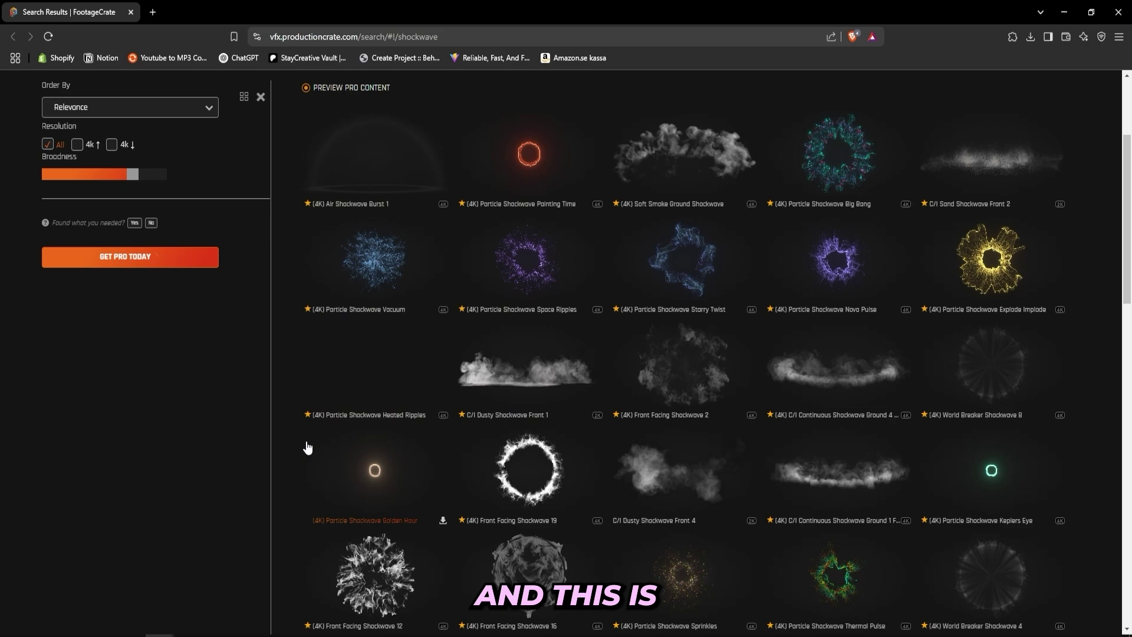
scroll(453, 461, "down", 2)
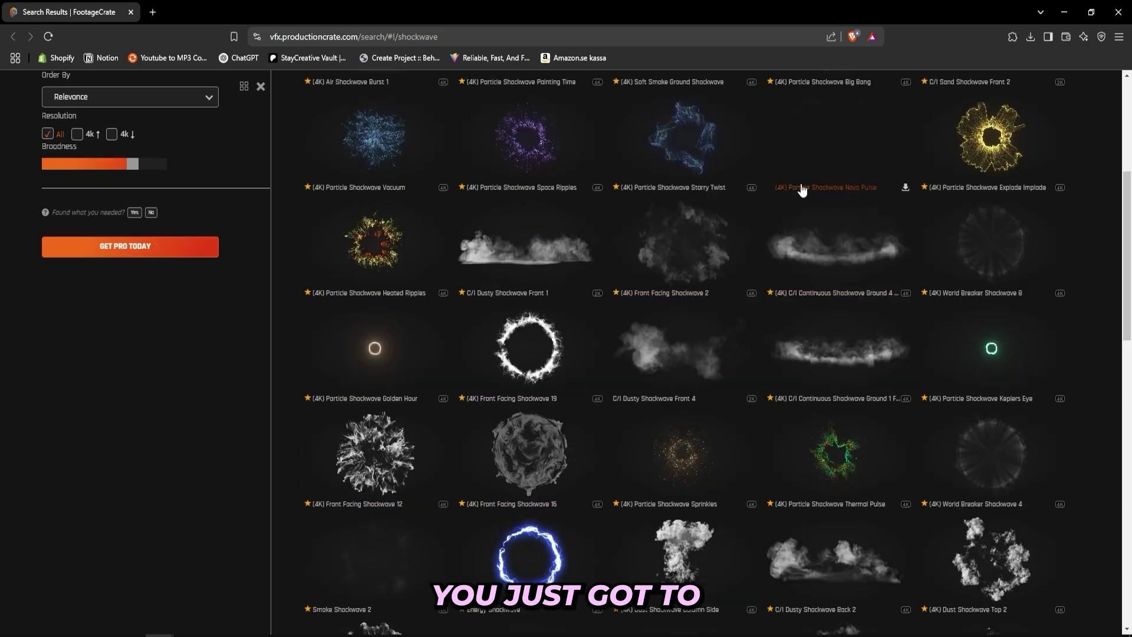
scroll(480, 329, "down", 3)
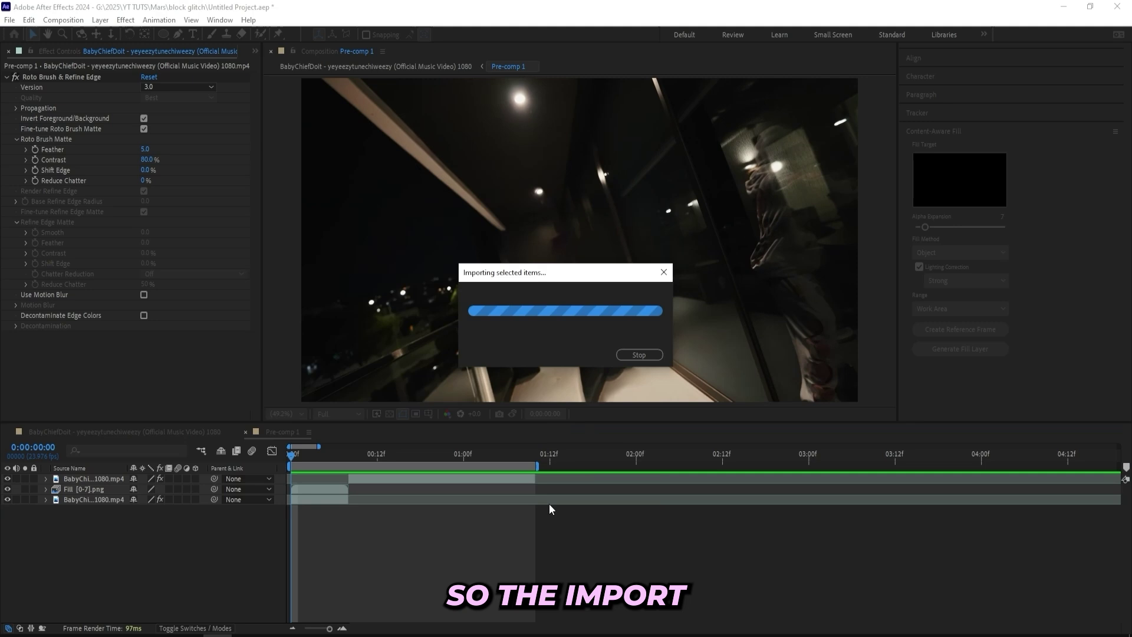
Back in After Effects, add the infinity portal overlay as the top layer and time-stretch it to about 50%
mouse_move(77, 478)
left_mouse_down()
mouse_move(87, 499)
mouse_move(75, 476)
left_mouse_up()
right_click(361, 481)
mouse_move(427, 181)
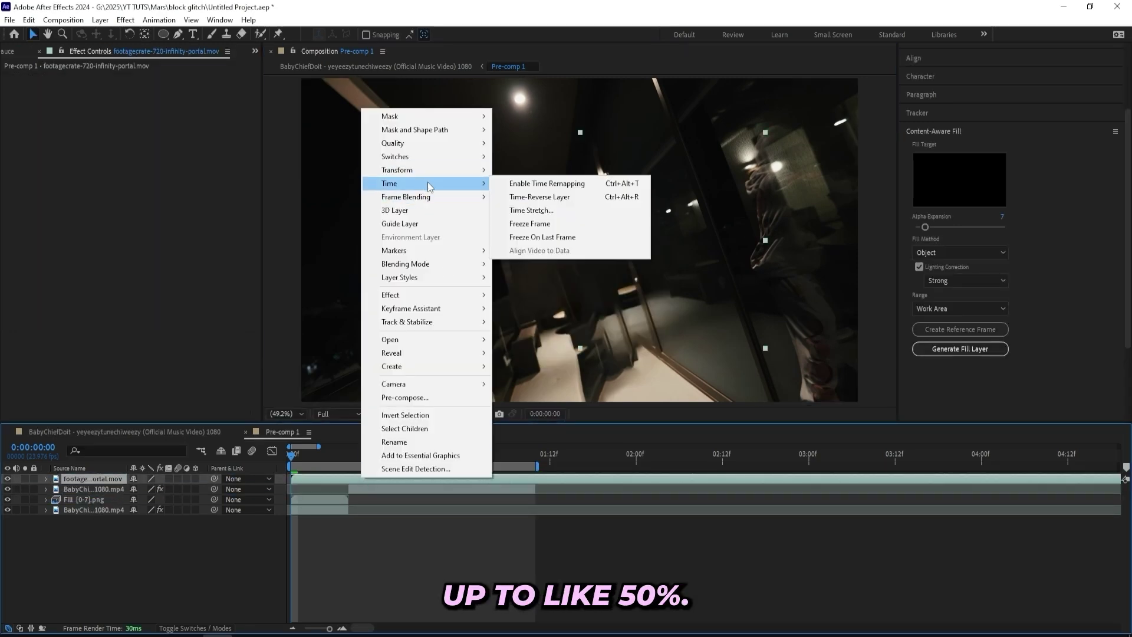
left_click(565, 217)
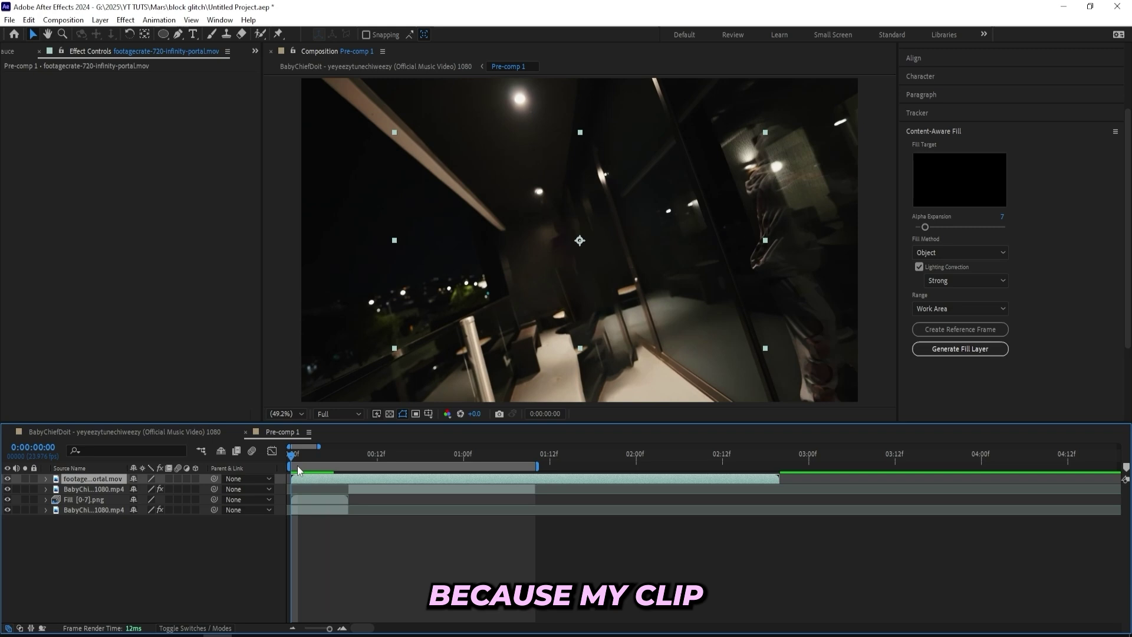
Shift the portal overlay a few frames earlier and set its scale to 151%
left_click_drag(297, 465, 363, 468)
key("s")
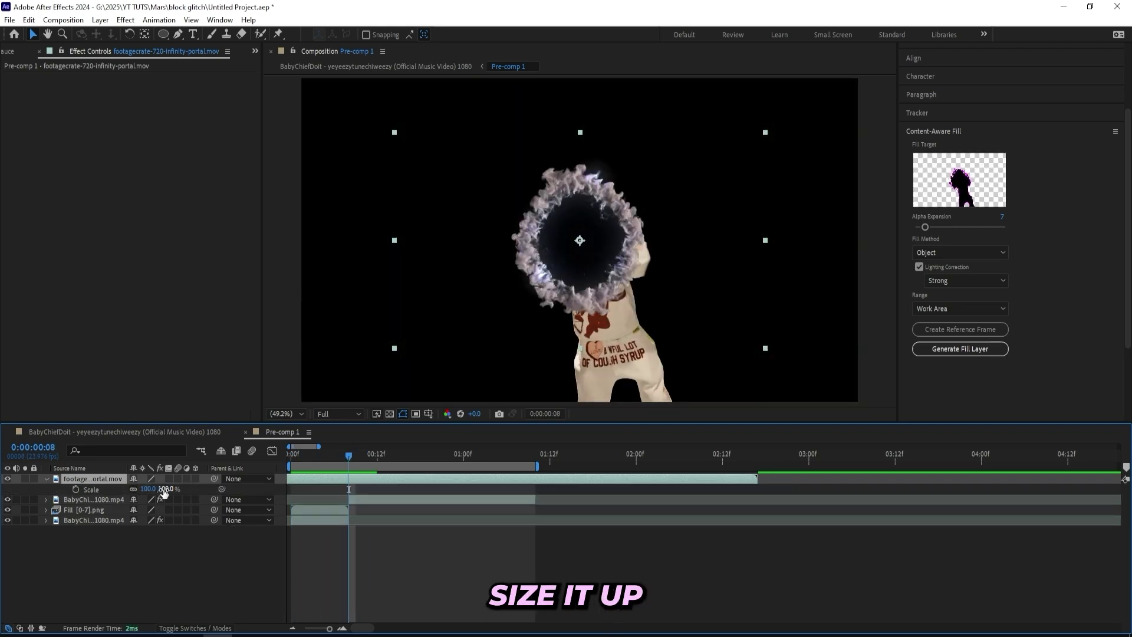
mouse_move(151, 489)
left_mouse_down()
mouse_move(209, 472)
mouse_move(165, 489)
left_mouse_up()
Duplicate the subject cutout layer and delete Roto Brush & Refine Edge from the lower copy to make it the background
left_click(341, 498)
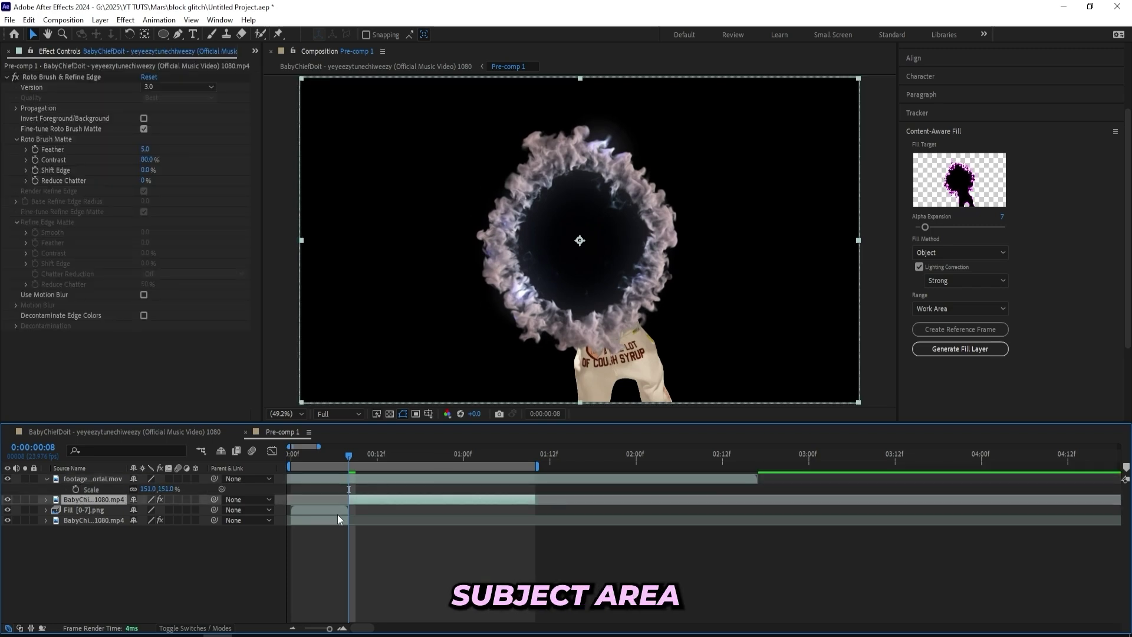
key("ctrl+d")
left_click(63, 76)
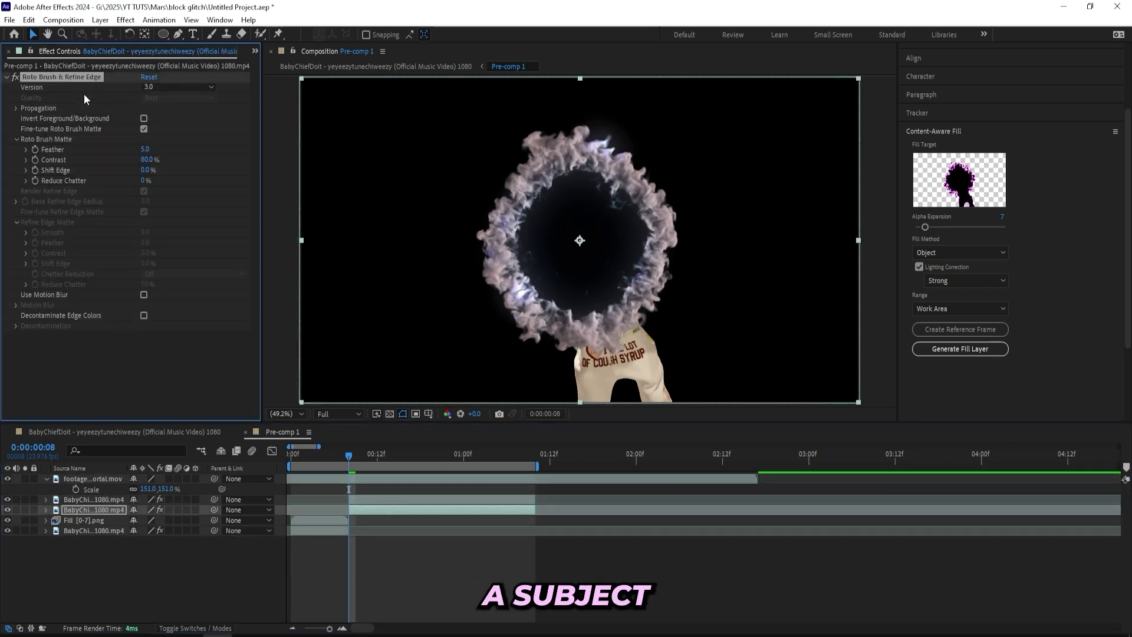
key("Delete")
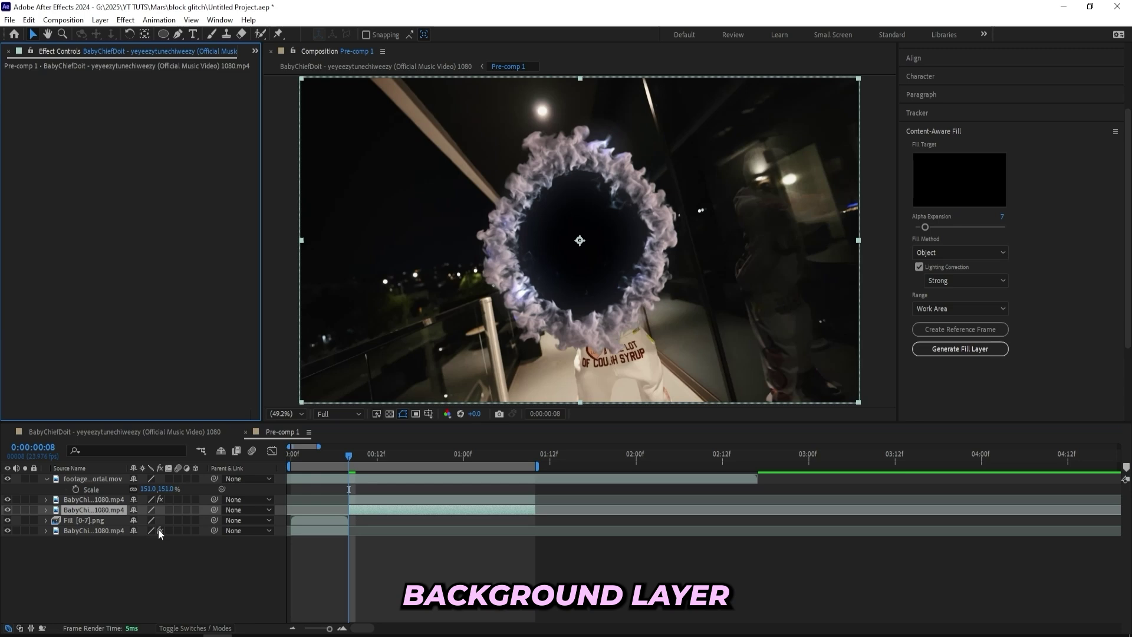
left_click_drag(338, 458, 287, 459)
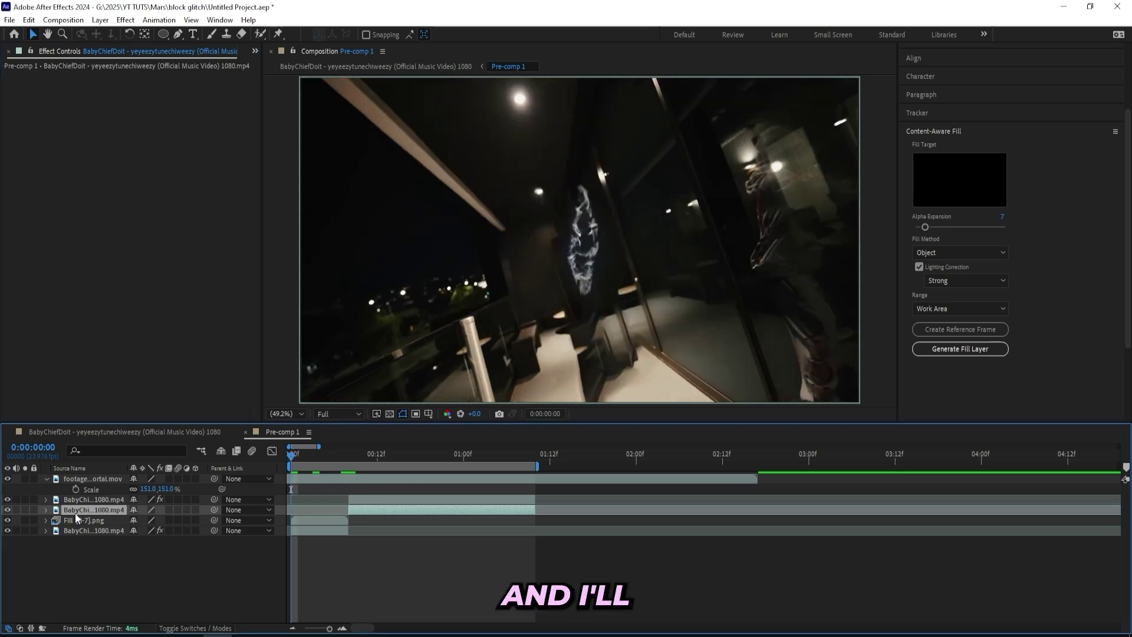
Rename the generated fill layer as fill, the layer below it as bg 1 and the layer above it as bg 2
right_click(85, 518)
left_click(117, 480)
type("fill")
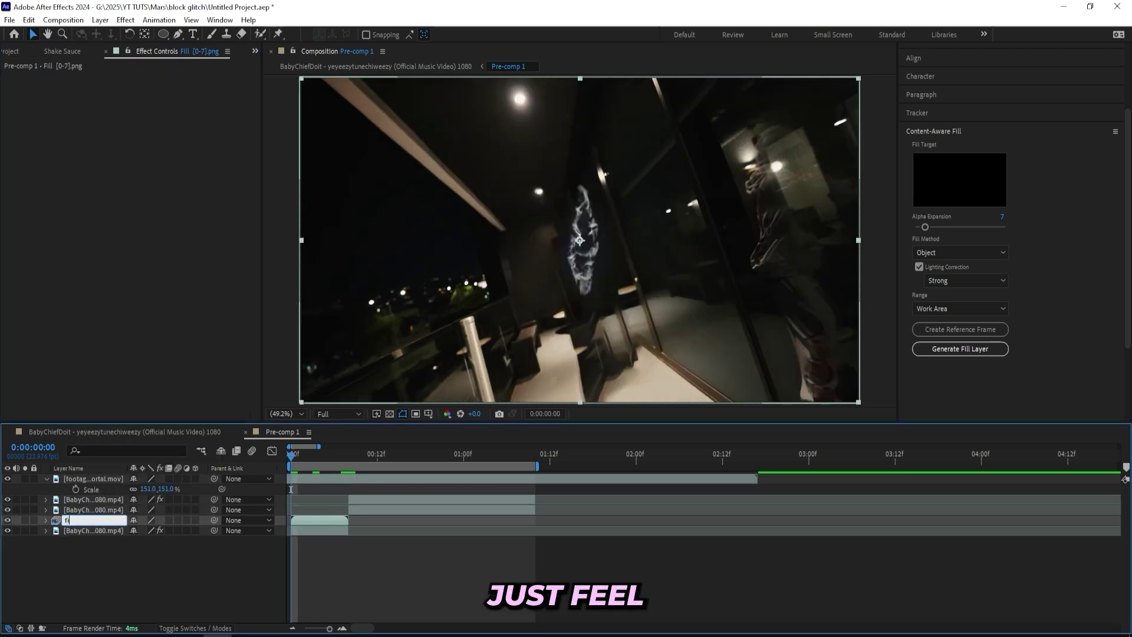
key("Return")
key("ctrl+Down")
key("Return")
type("bg 1")
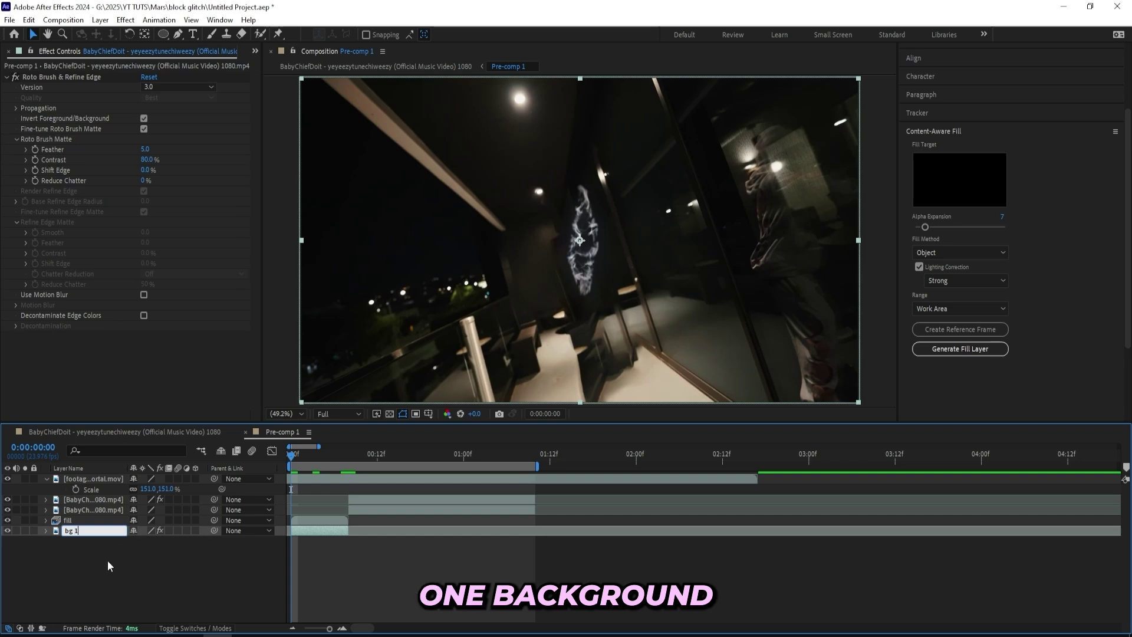
key("Return")
key("ctrl+Up")
key("Return")
type("bg 2")
key("Return")
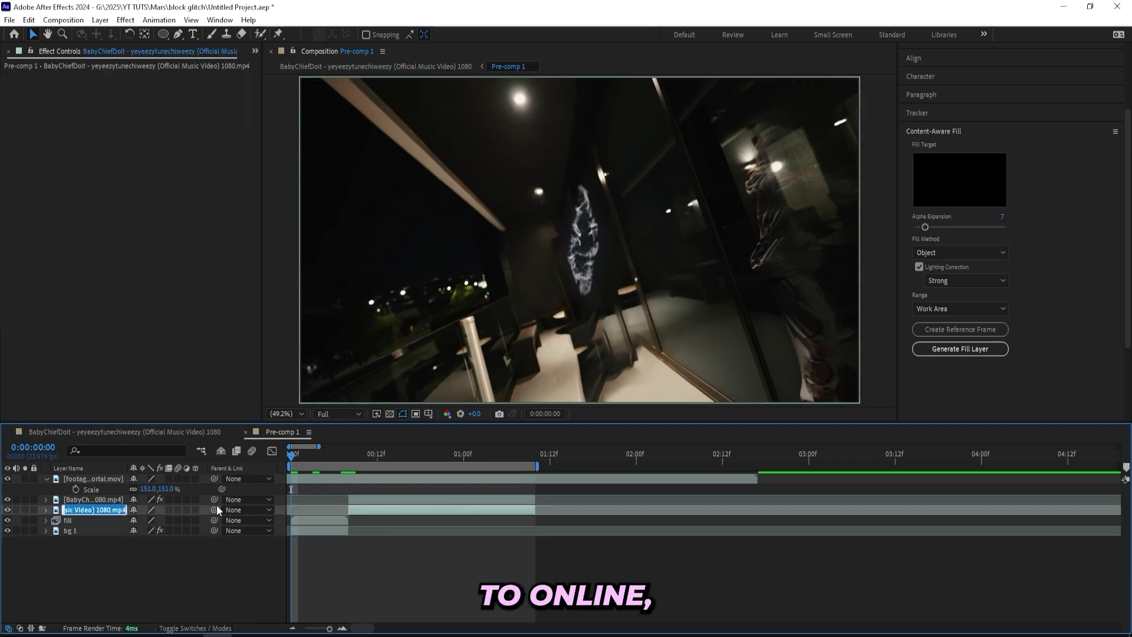
Rename the overlay layer as portal and the subject cutout layer as subject
right_click(76, 480)
left_click(130, 445)
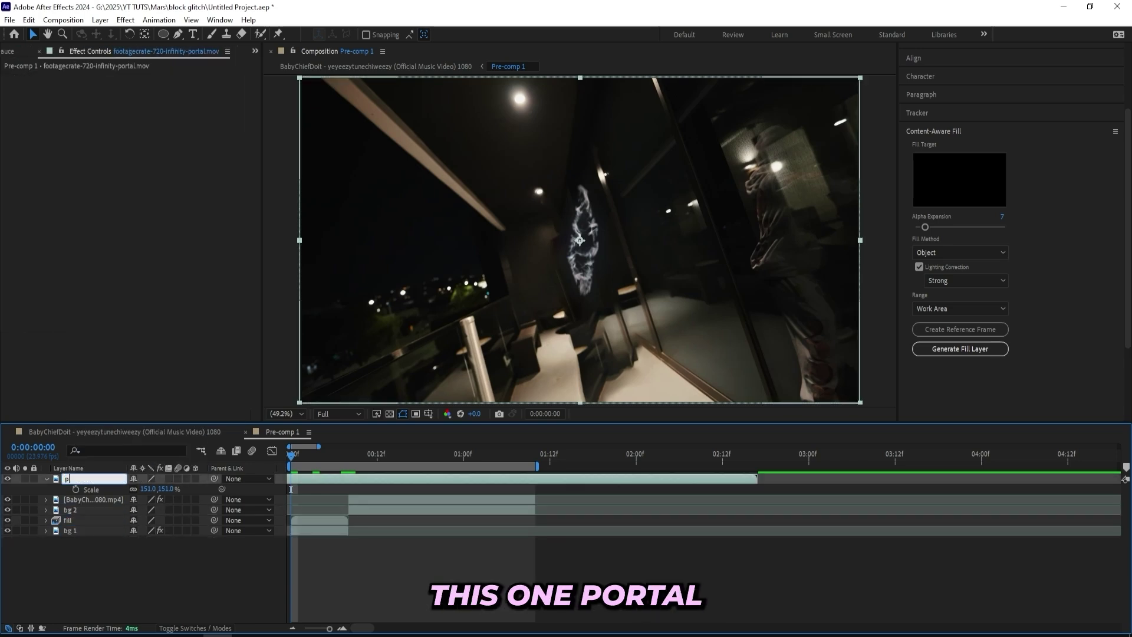
right_click(104, 500)
left_click(131, 465)
type("s")
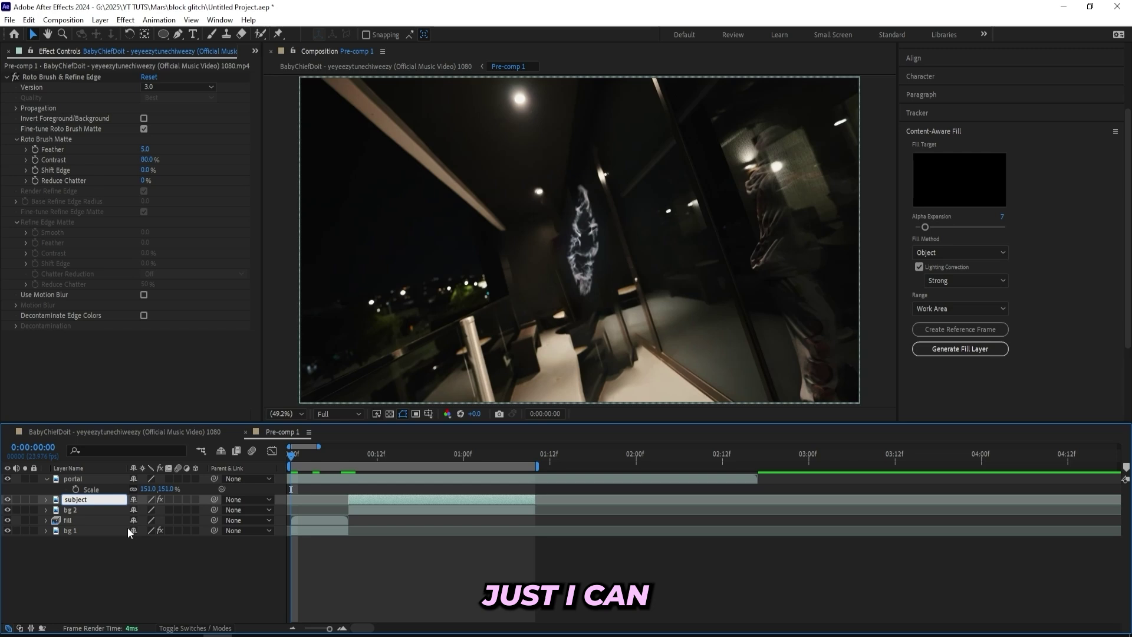
type("ubject")
key("Return")
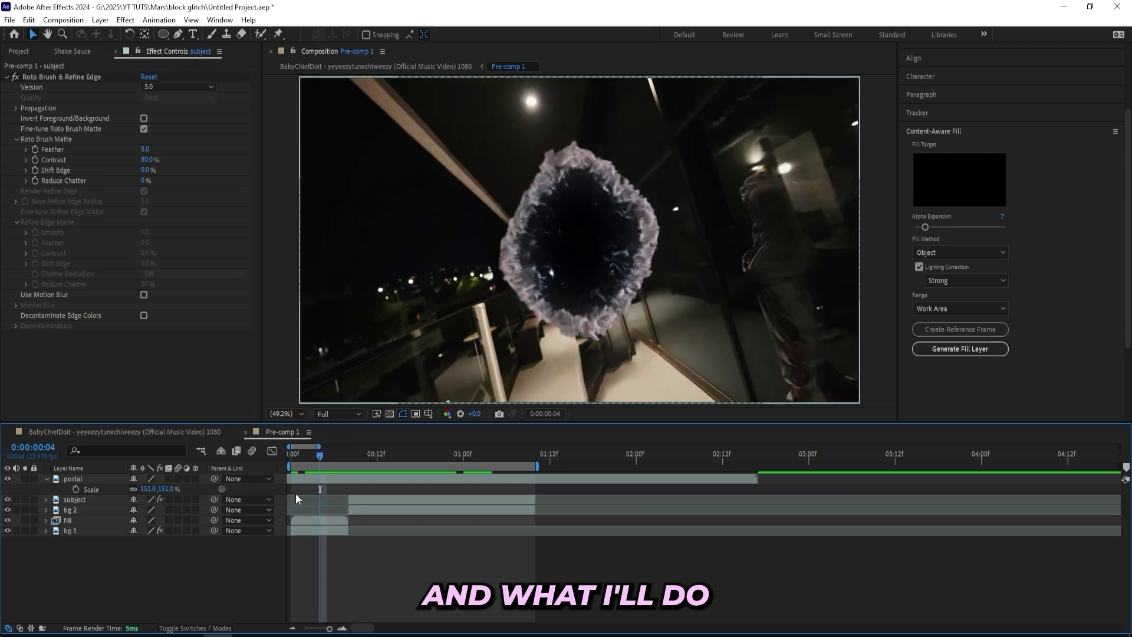
Extend the start of the subject layer back to frame 4 and move the layer above the portal layer
left_click(350, 499)
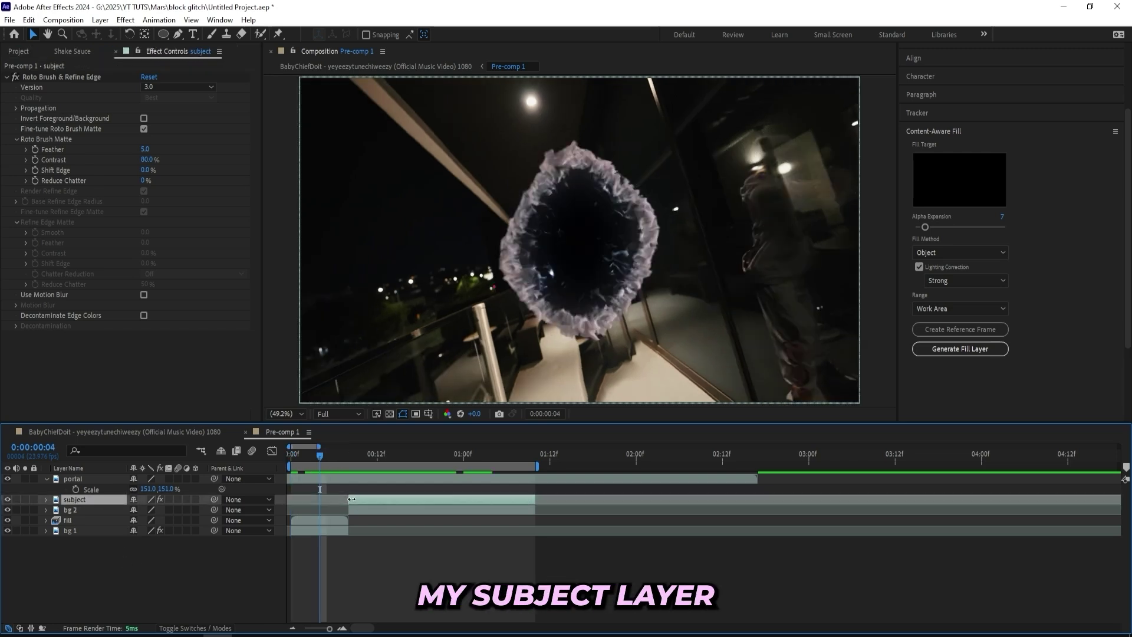
left_click_drag(343, 499, 323, 502)
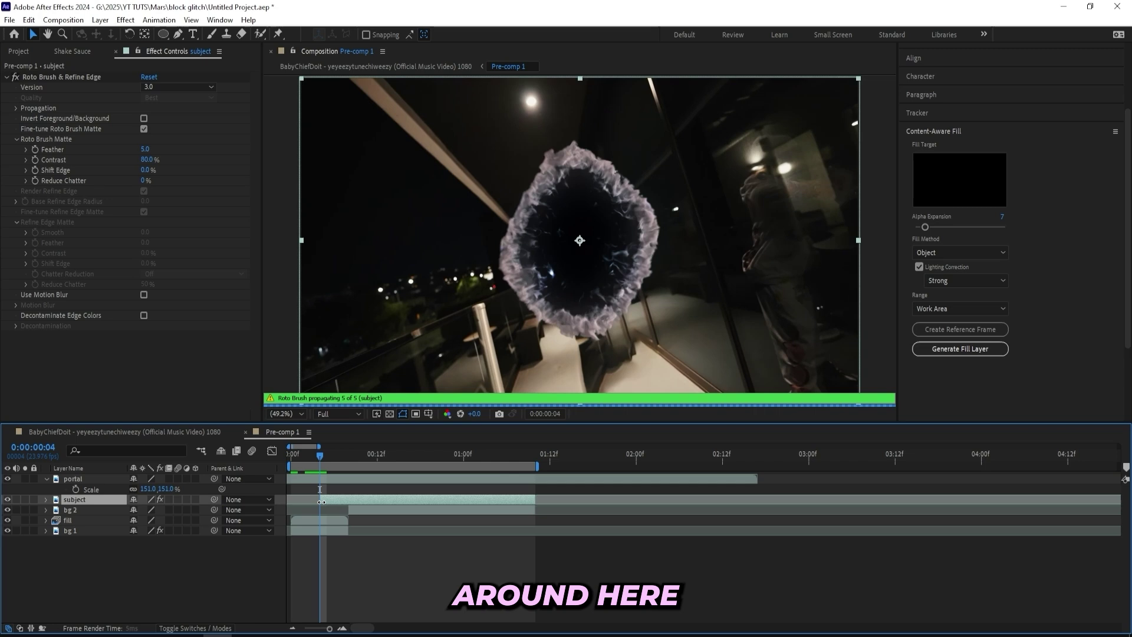
left_click(325, 453)
mouse_move(80, 483)
left_mouse_down()
mouse_move(70, 509)
mouse_move(80, 476)
left_mouse_up()
Set the portal layer's scale to 170%
left_click(95, 489)
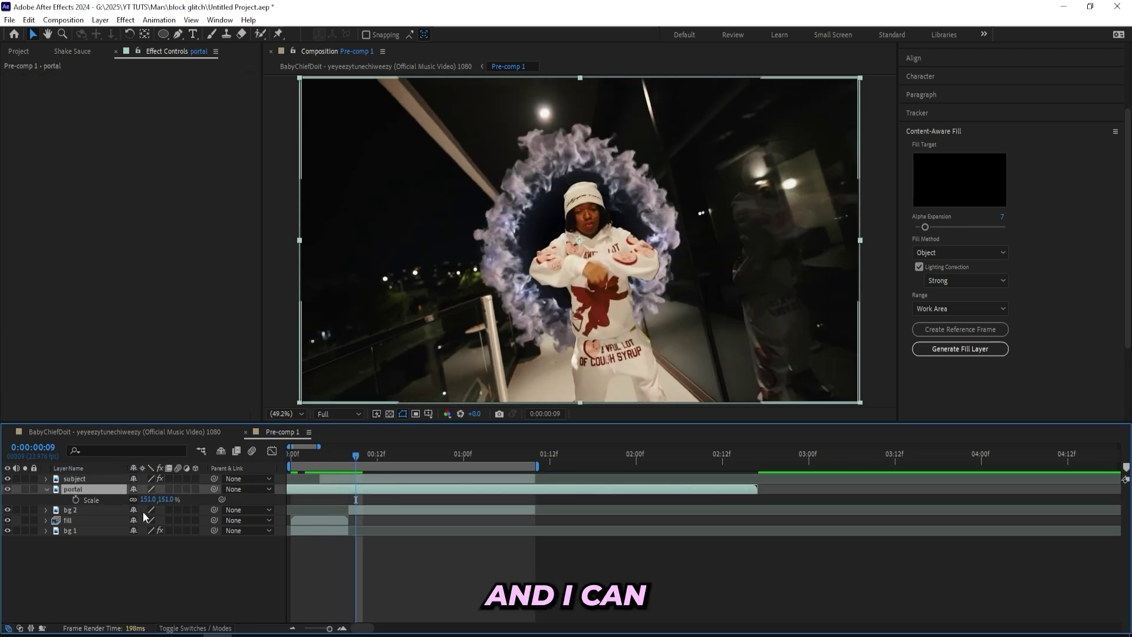
key("s")
key("s")
left_click_drag(161, 499, 185, 498)
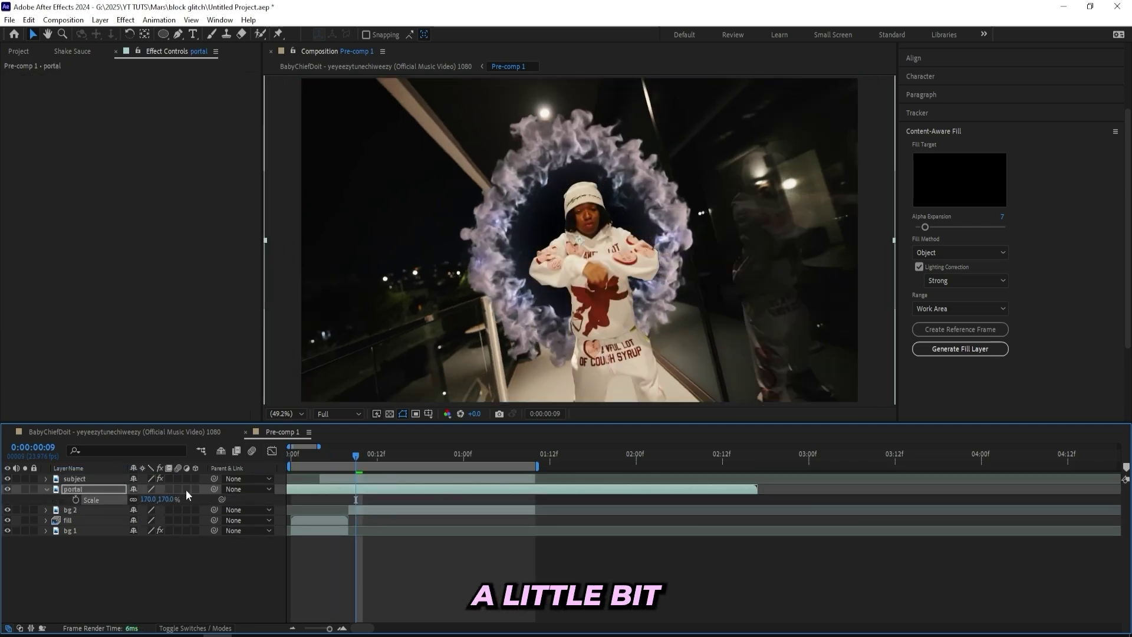
mouse_move(356, 455)
left_mouse_down()
mouse_move(324, 445)
mouse_move(348, 451)
mouse_move(301, 457)
mouse_move(366, 460)
left_mouse_up()
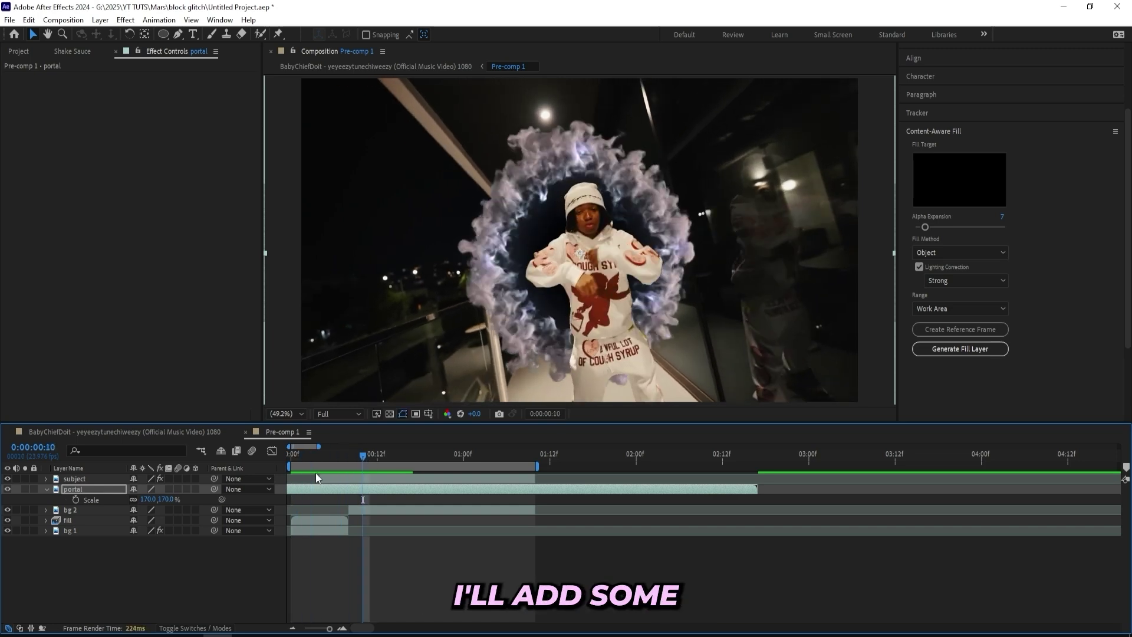
Apply the Color Balance (HLS) effect to the portal layer
left_click(318, 554)
left_click(327, 487)
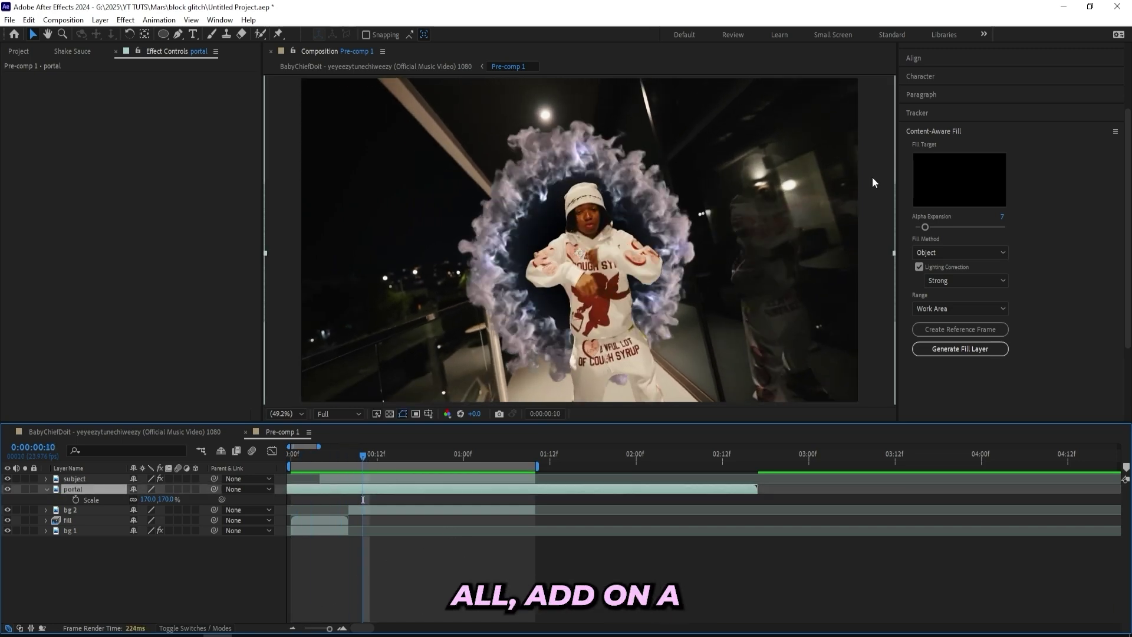
scroll(938, 105, "up", 3)
left_click(941, 109)
left_click(942, 121)
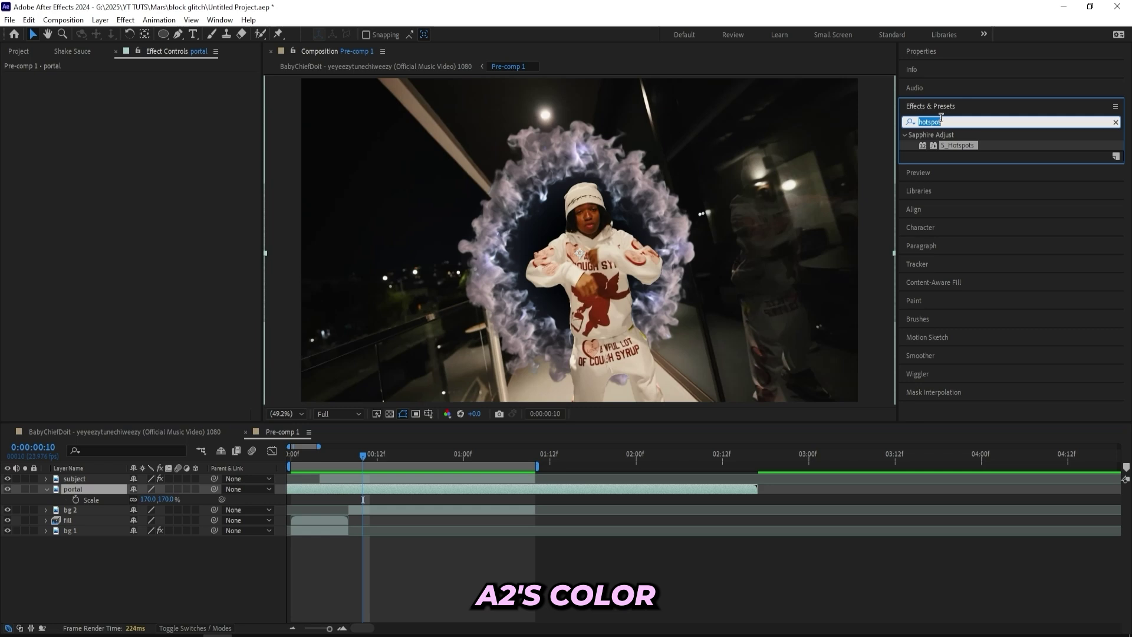
type("hls")
left_click_drag(955, 145, 379, 487)
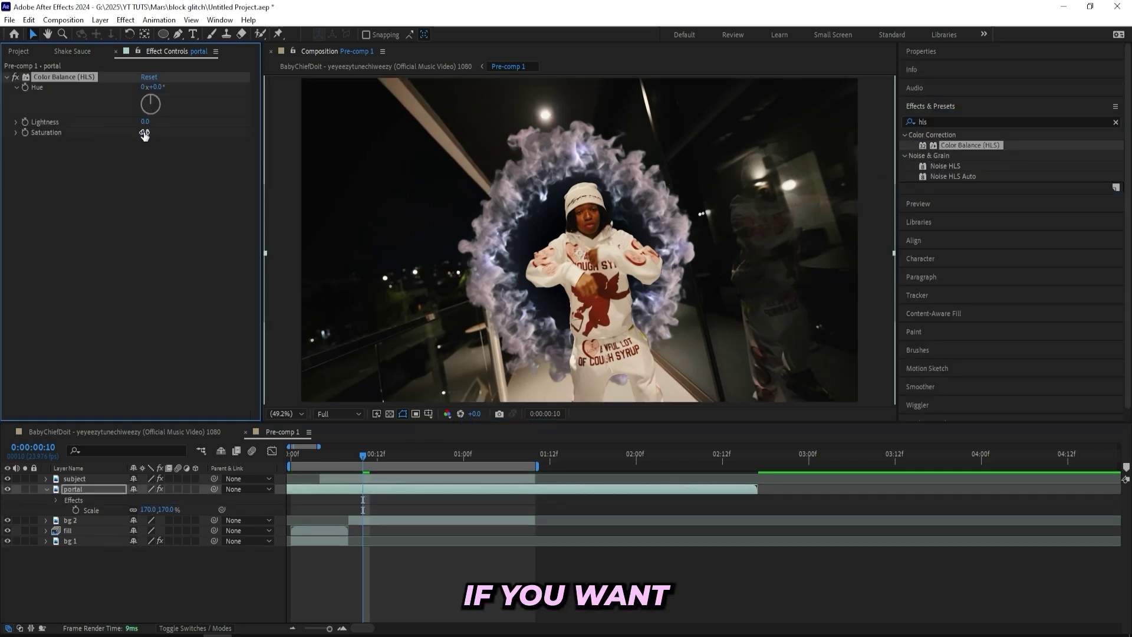
Adjust the portal's Color Balance (HLS) hue and raise its saturation to about 7
left_click(150, 94)
left_click_drag(177, 87, 438, 66)
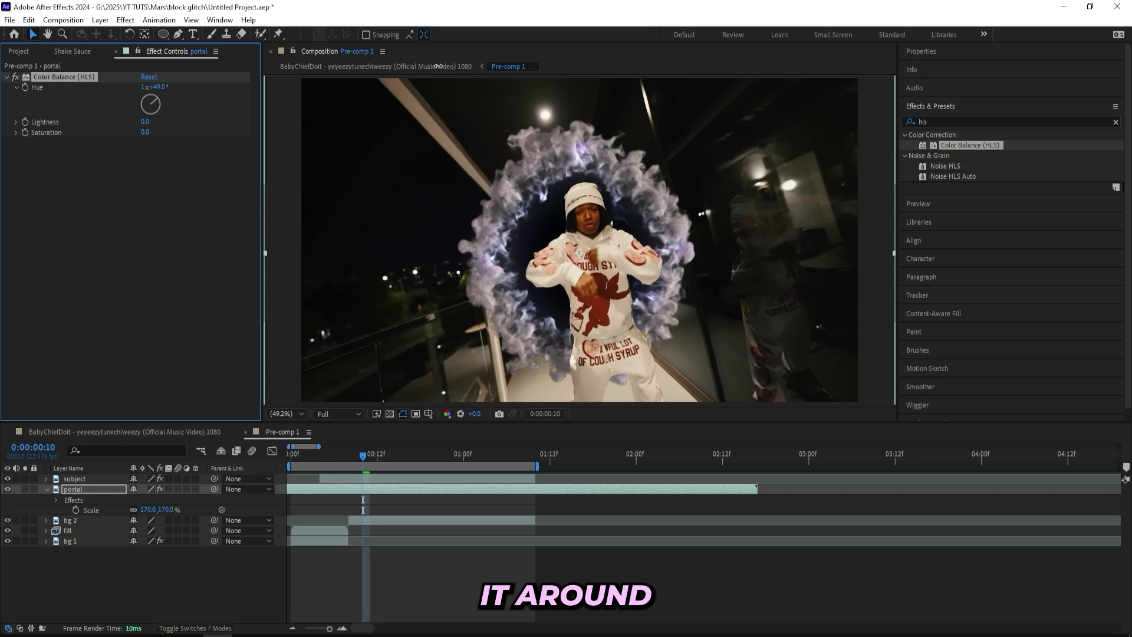
left_click_drag(145, 132, 152, 133)
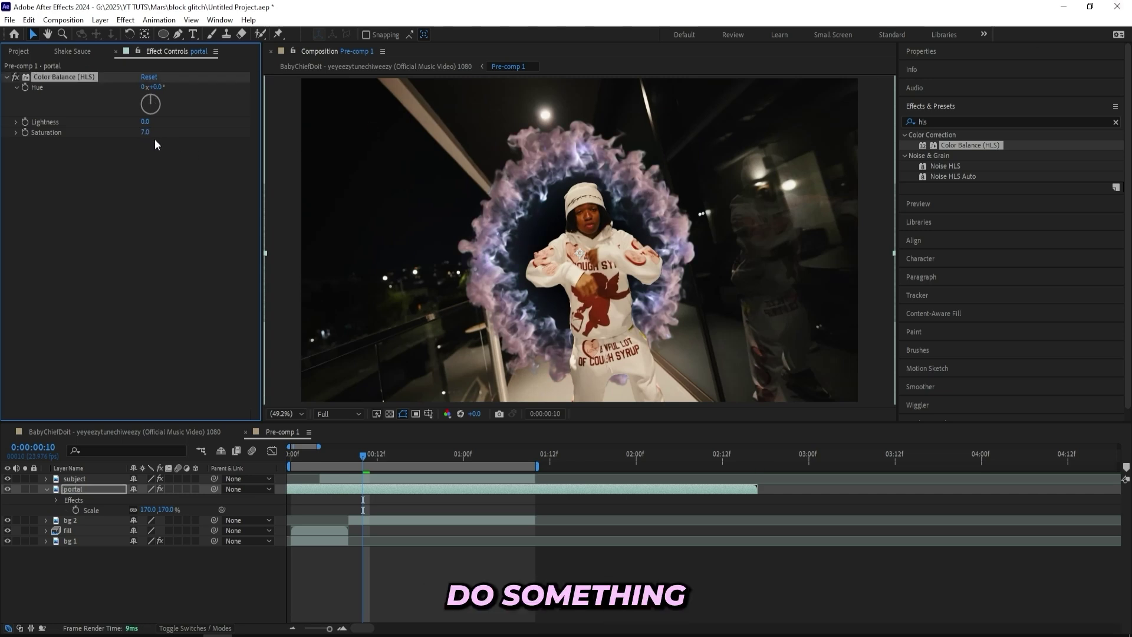
left_click(150, 158)
left_click_drag(156, 87, 124, 88)
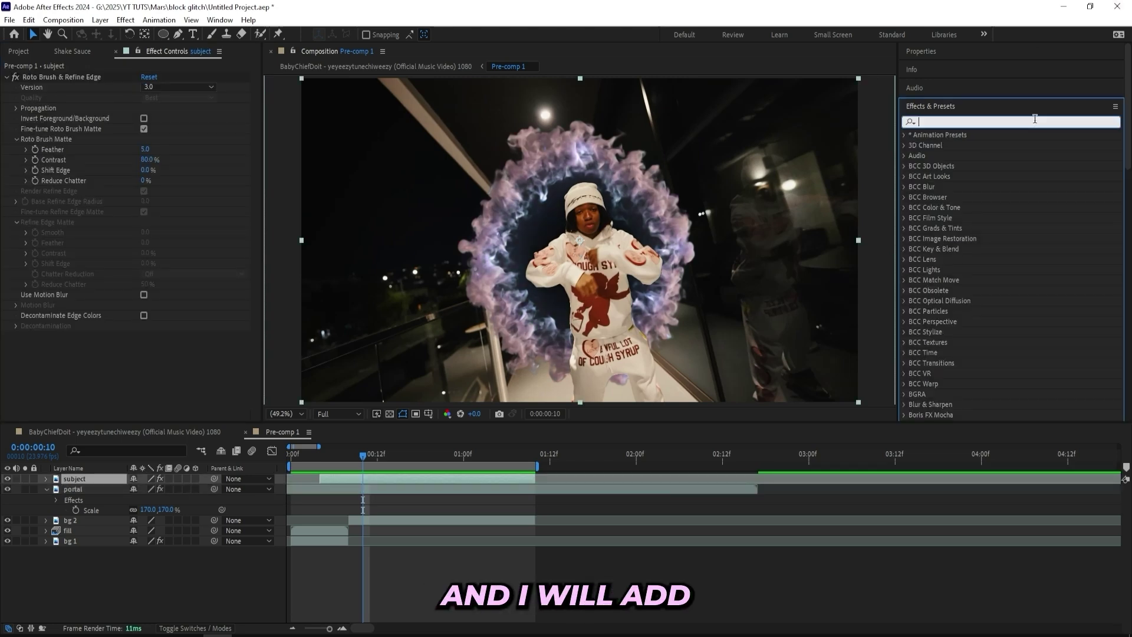
Apply Refine Soft Matte to the subject layer and set its feather to 5.1
type("r")
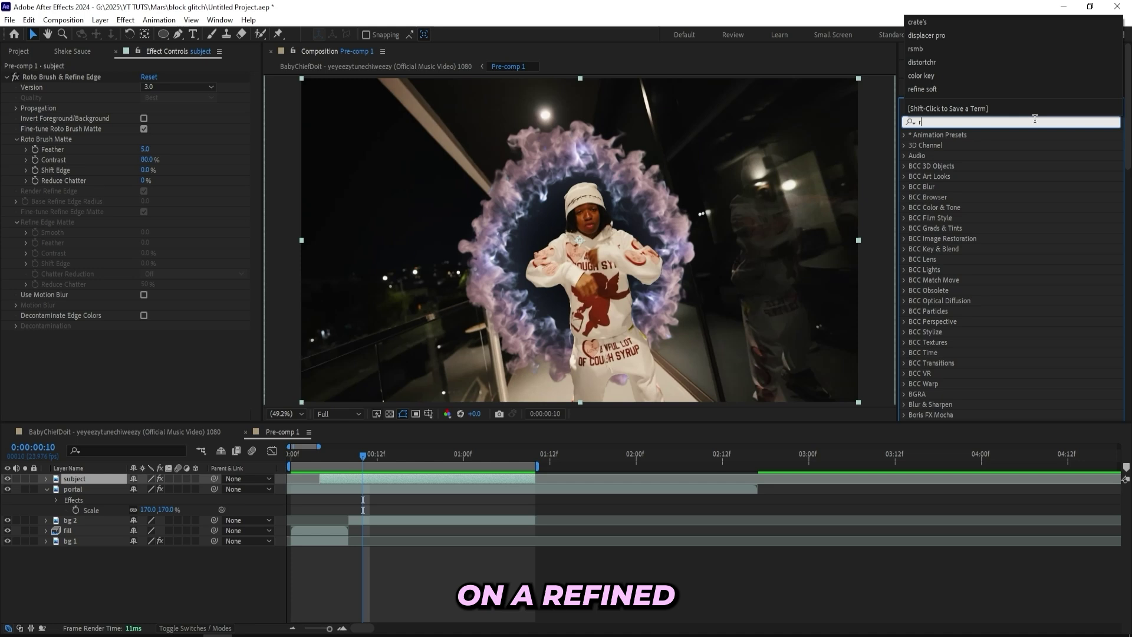
type("efine  soft")
left_click_drag(955, 145, 115, 262)
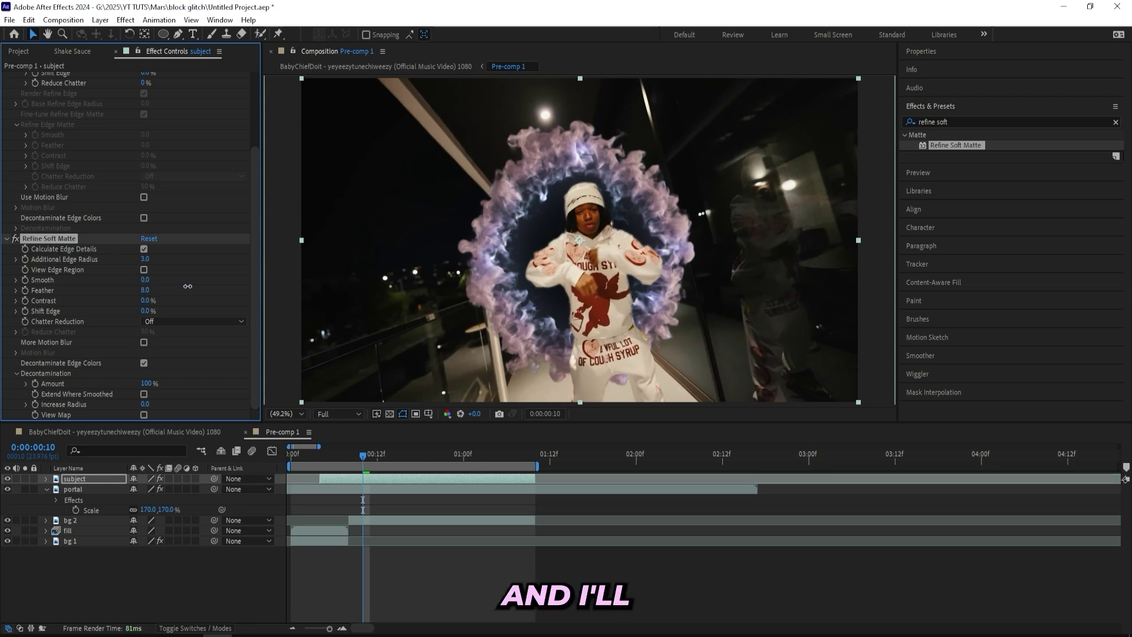
left_click_drag(188, 286, 172, 286)
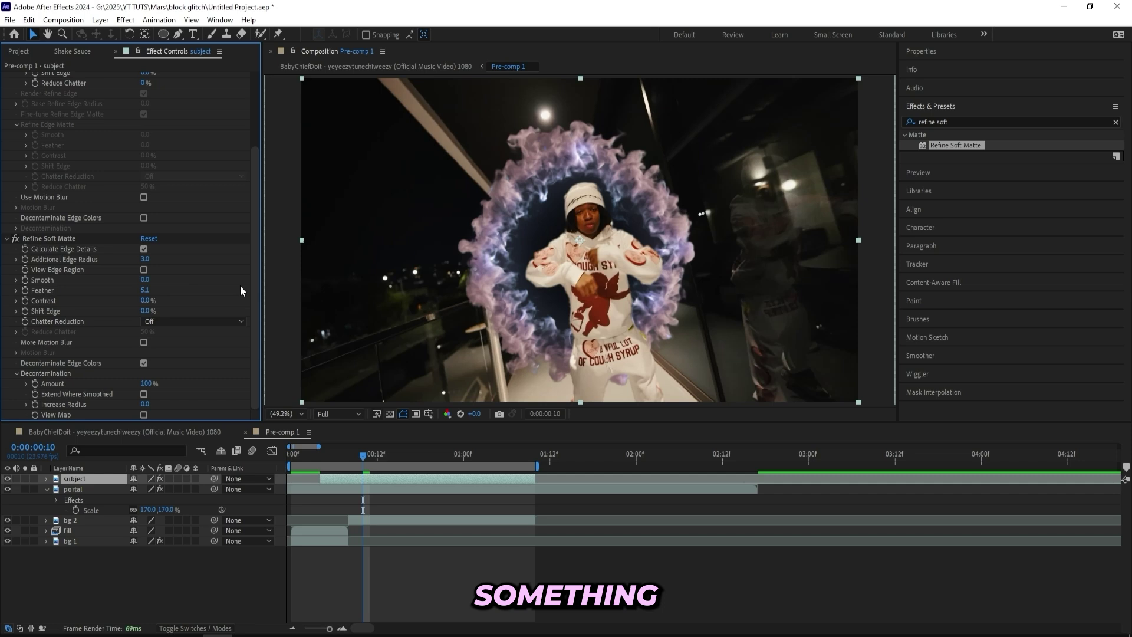
Apply Crate's Light Wrap to the subject layer and choose the portal layer as its background layer
left_click(951, 122)
type("c")
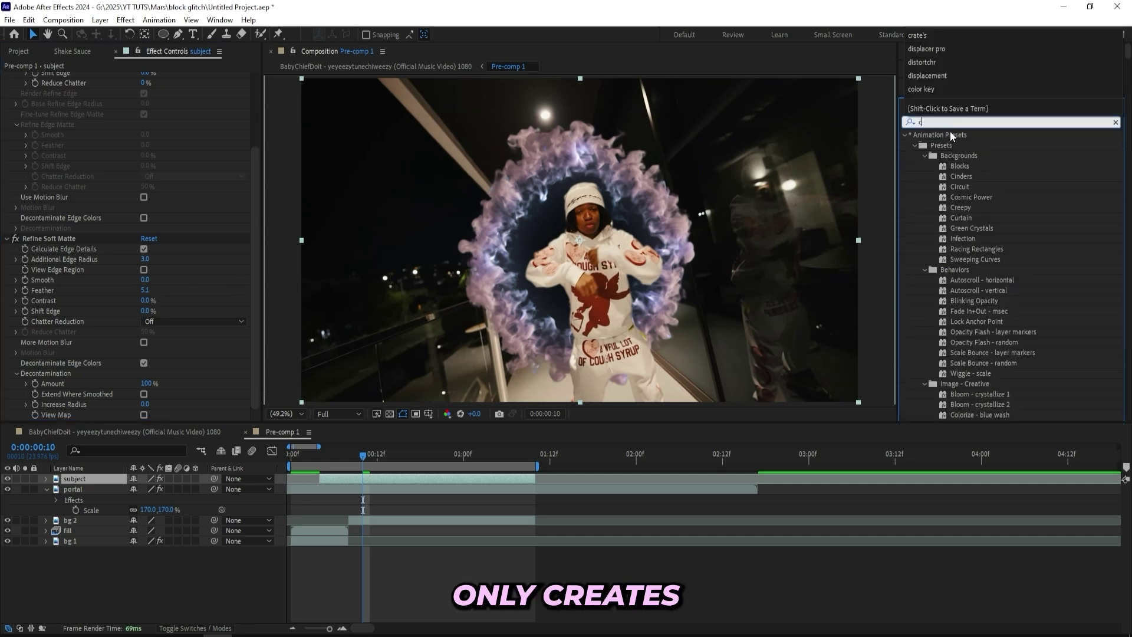
type("rate's")
double_click(957, 145)
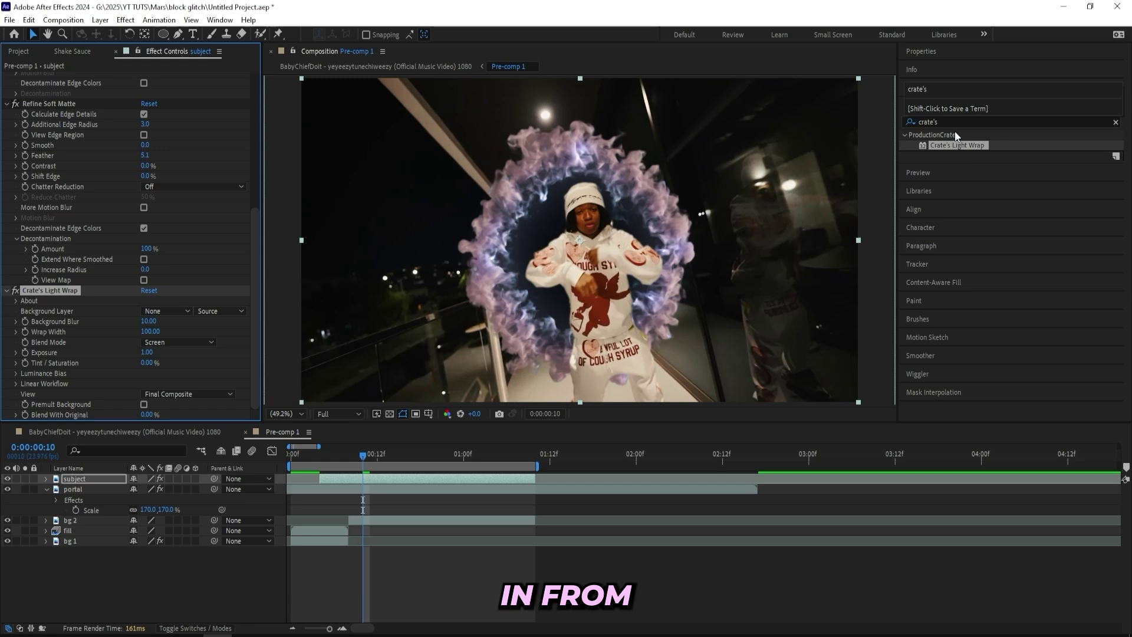
left_click_drag(150, 332, 116, 331)
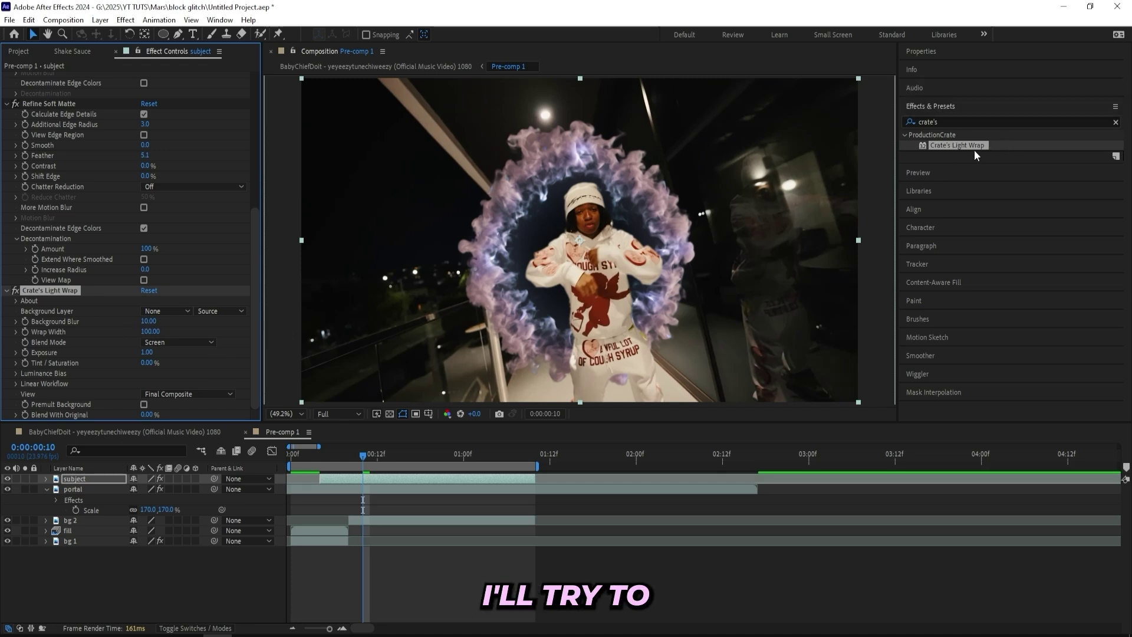
left_click(166, 312)
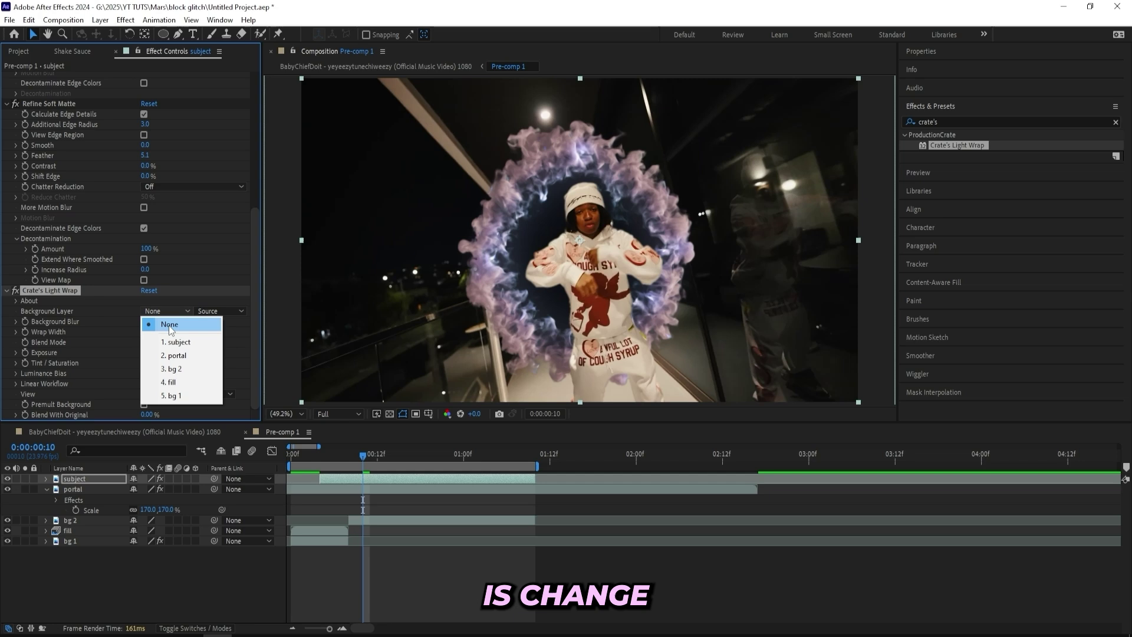
left_click(166, 355)
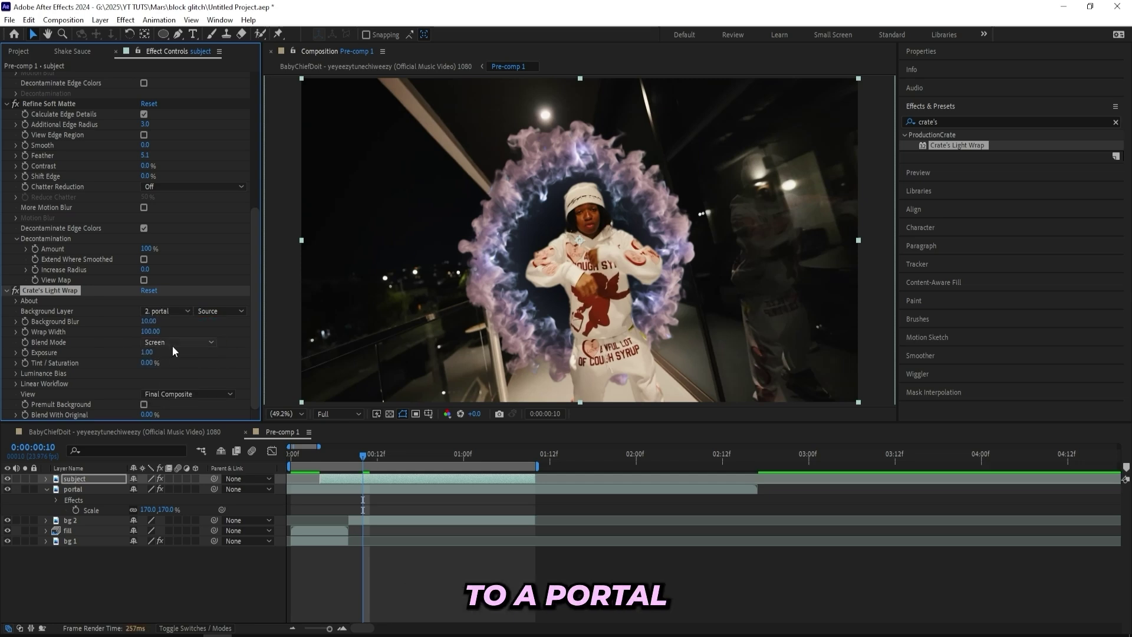
Set the light wrap's background blur to 5, wrap width to 17, exposure to 4.44 and tint/saturation to 152%
left_click_drag(147, 331, 171, 352)
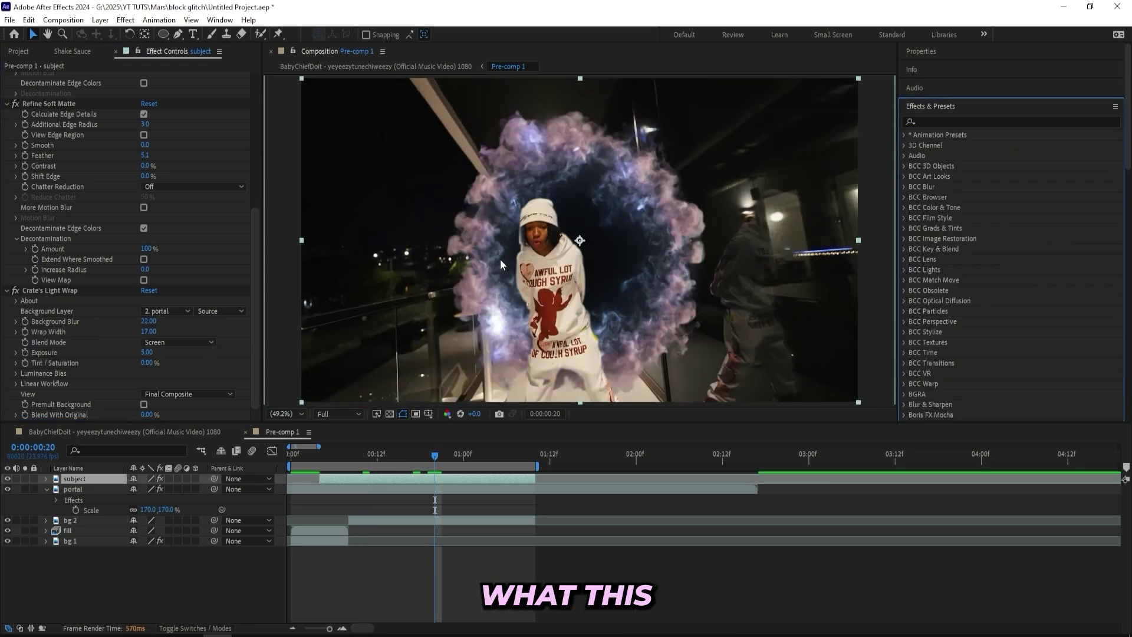
scroll(519, 251, "up", 1)
scroll(511, 239, "up", 2)
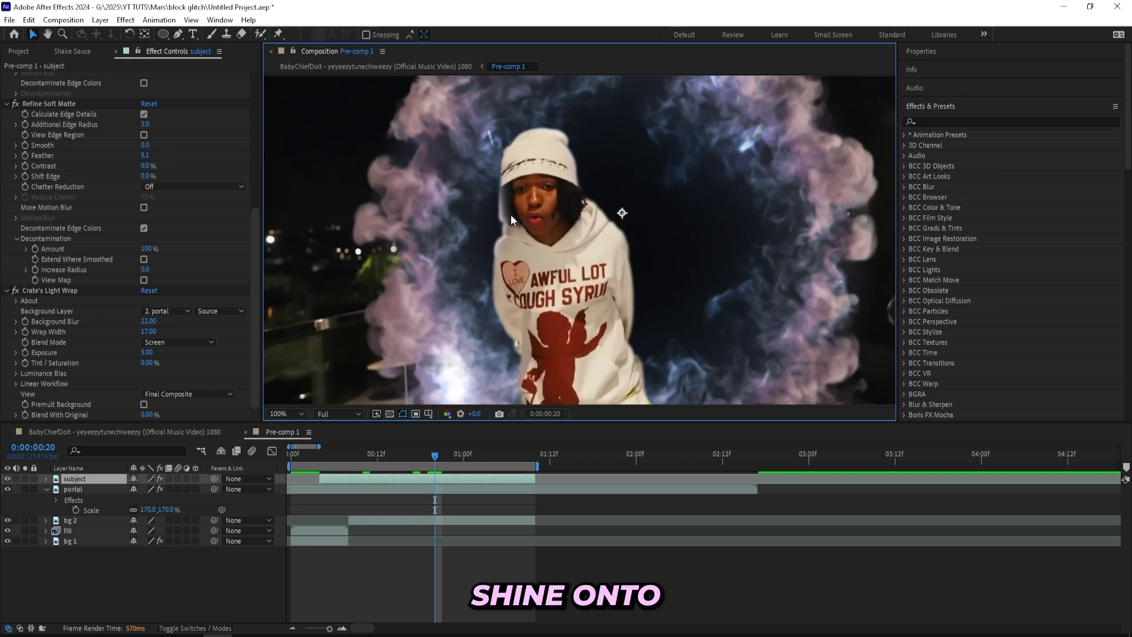
left_click_drag(150, 321, 126, 319)
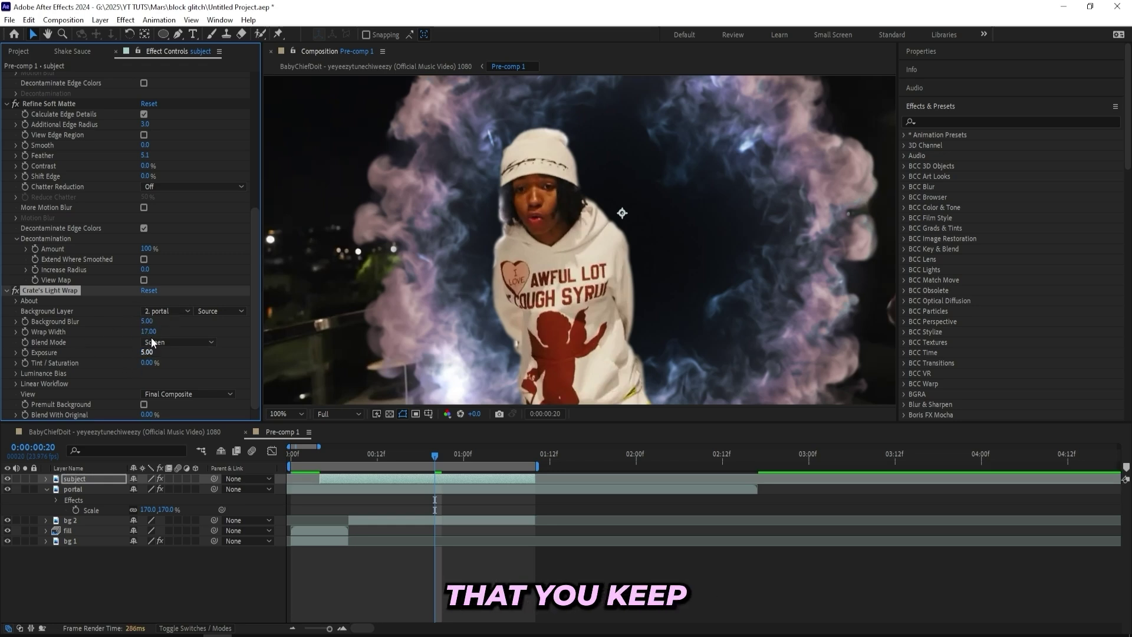
left_click_drag(146, 352, 227, 354)
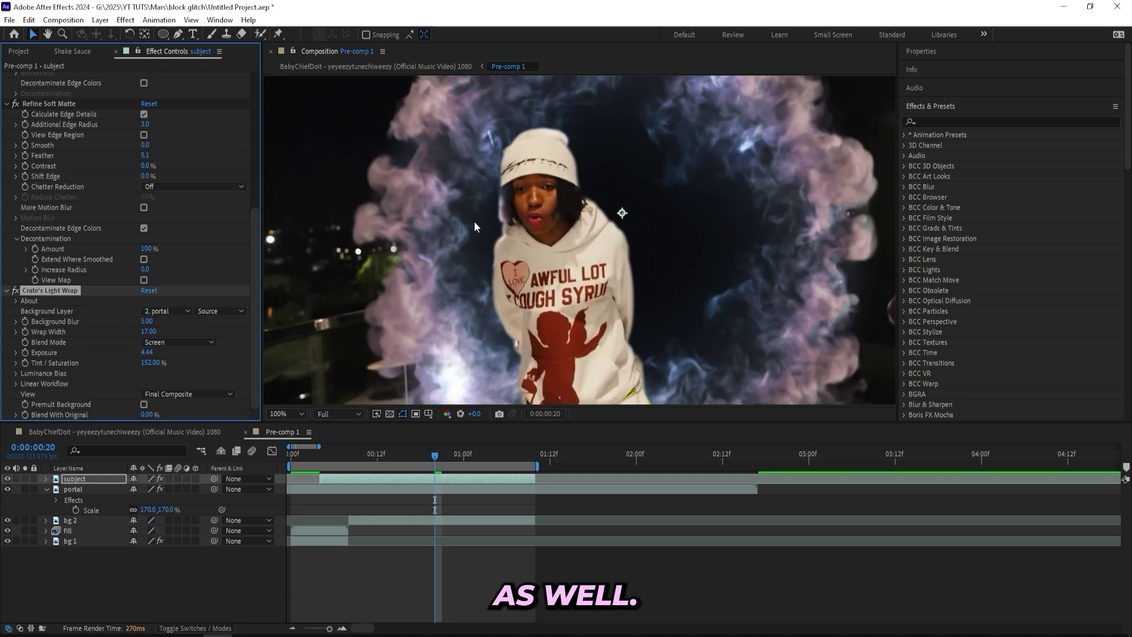
scroll(500, 271, "down", 2)
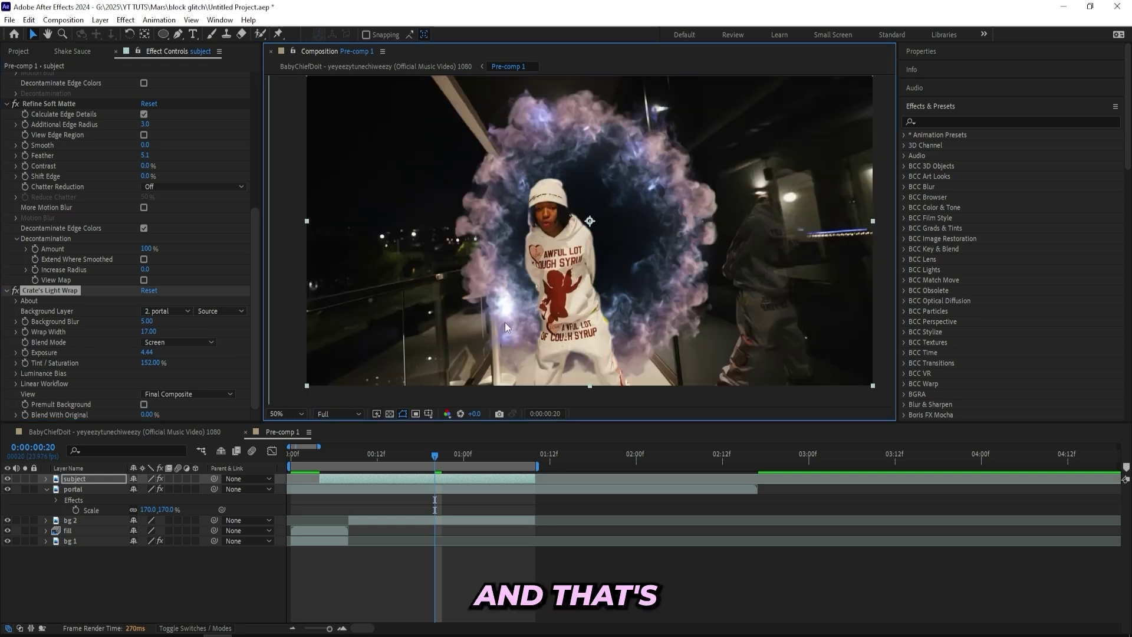
Apply Displacer Pro to the subject layer at frame 4 and set its Translate X to 175%
left_click_drag(436, 457, 320, 462)
left_click(929, 121)
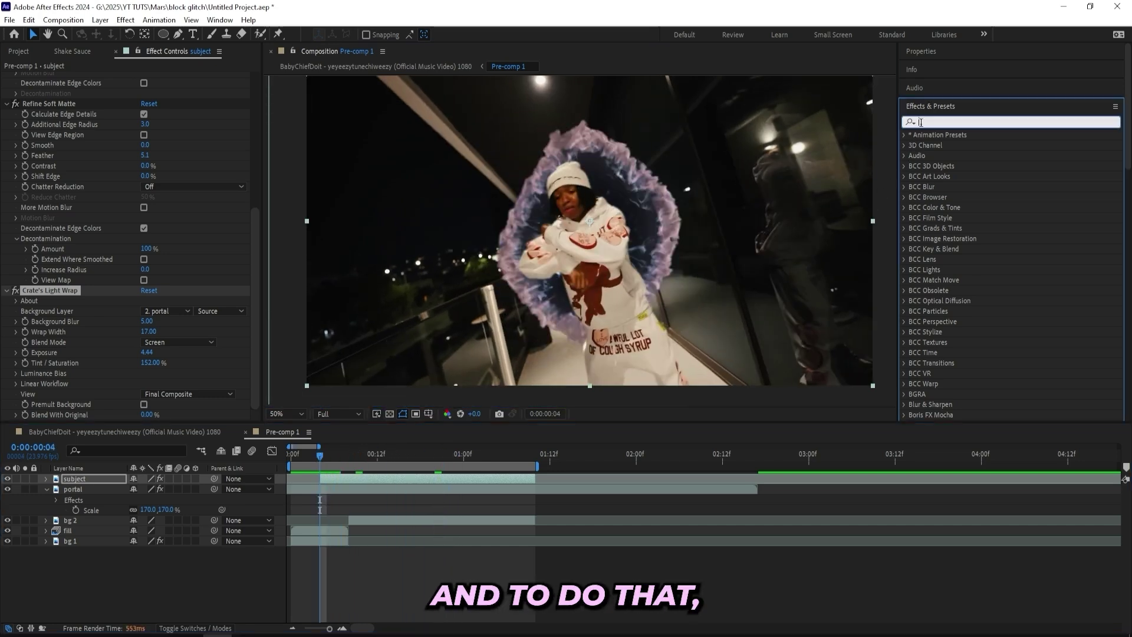
type("displacer pro")
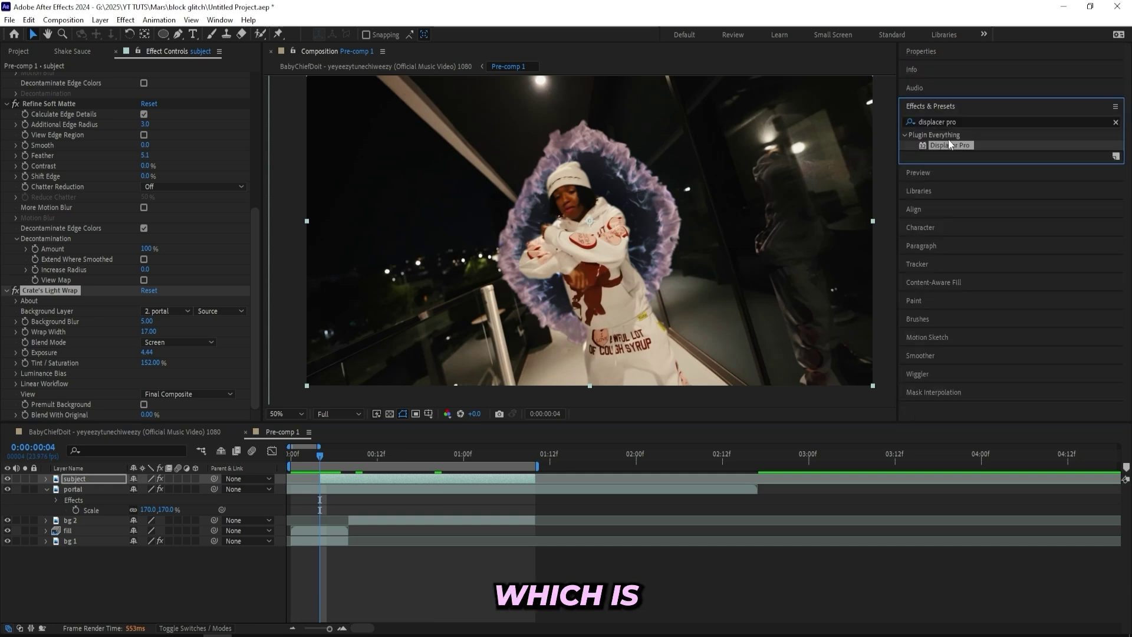
left_click(949, 144)
left_click_drag(948, 139, 336, 478)
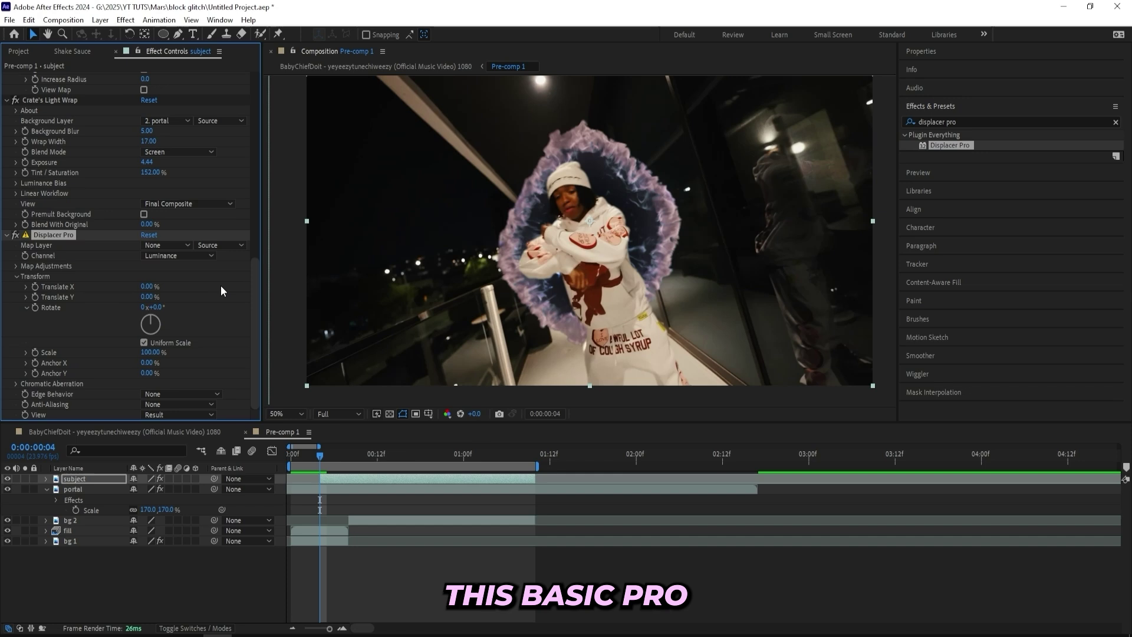
left_click(144, 286)
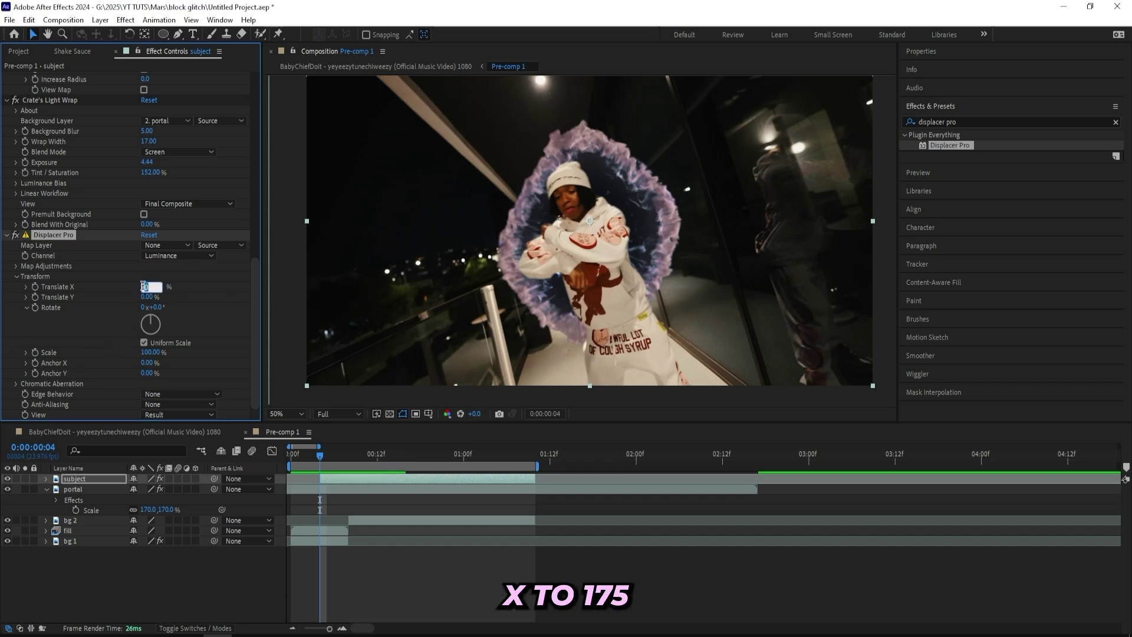
key("Return")
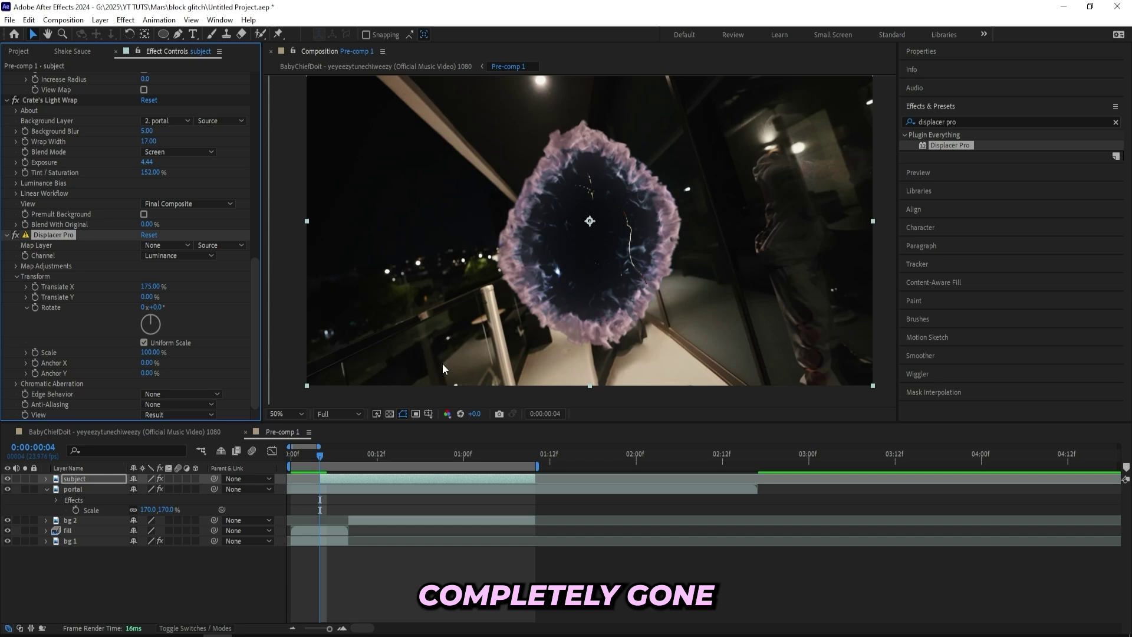
Rotate the subject's Displacer Pro transform to 1x+179° to clear the leftover fragments inside the portal
key("h")
scroll(652, 239, "up", 4)
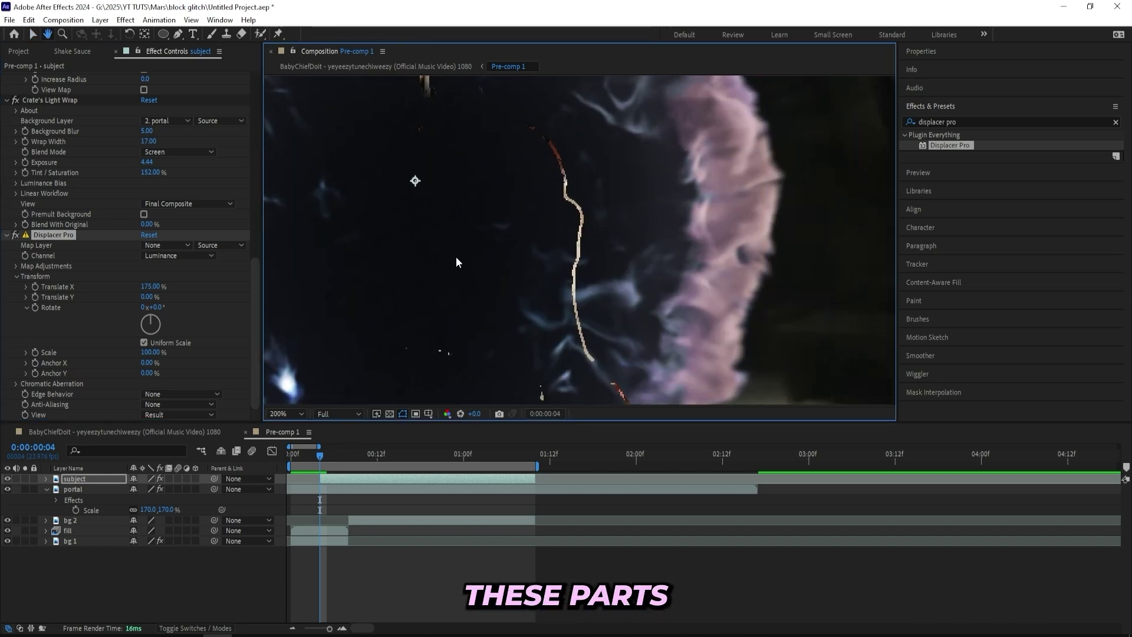
scroll(578, 260, "down", 2)
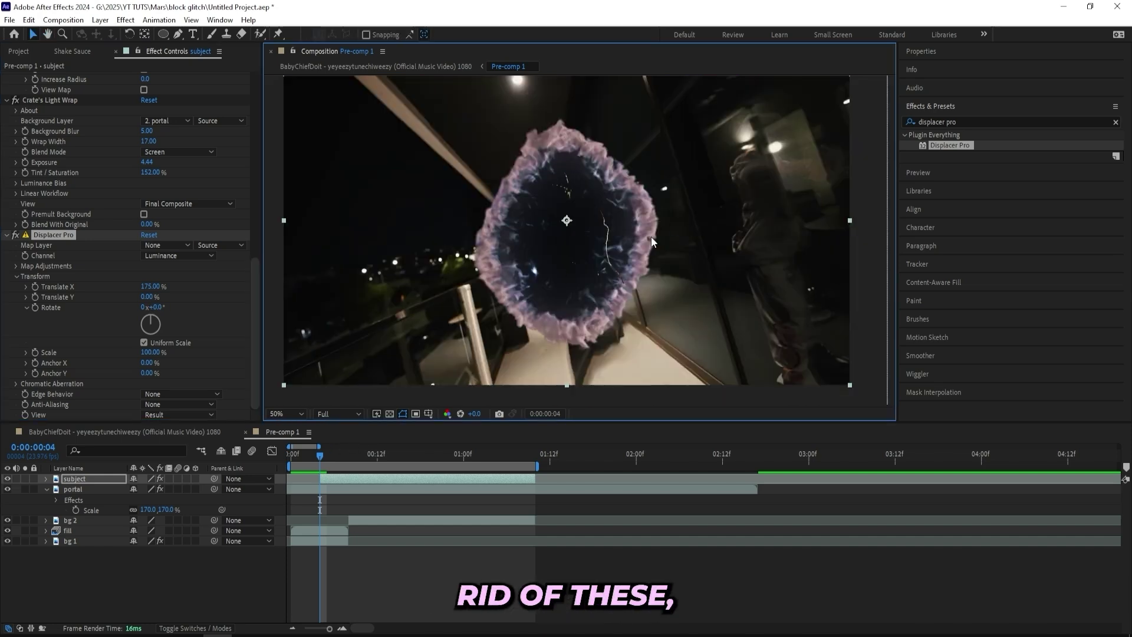
scroll(642, 238, "down", 2)
left_click_drag(155, 307, 290, 293)
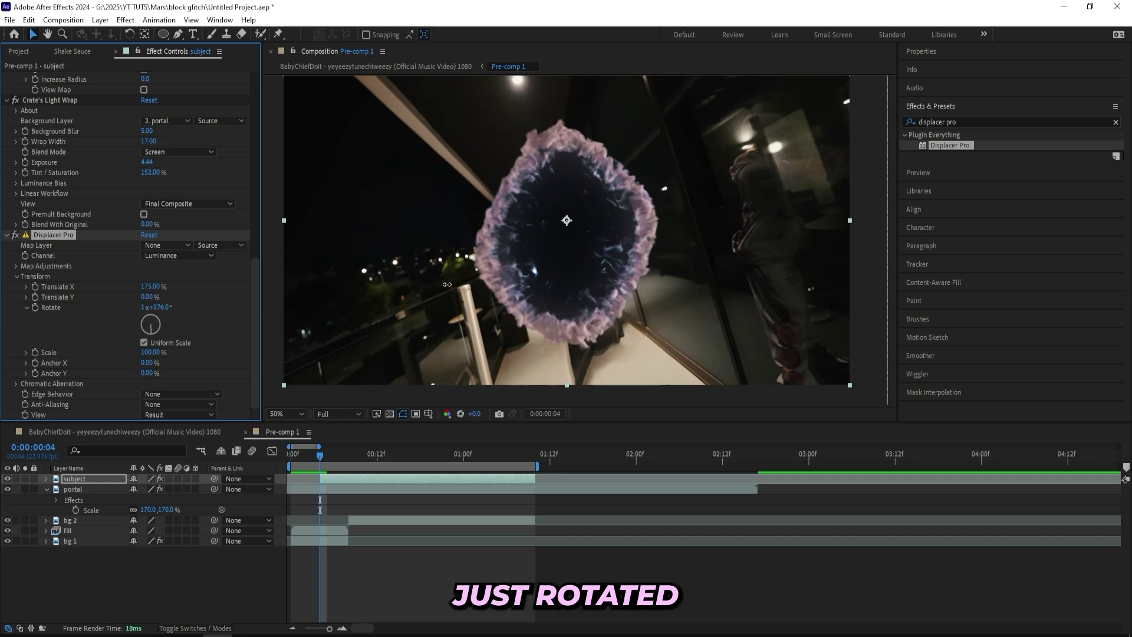
left_click_drag(447, 284, 449, 284)
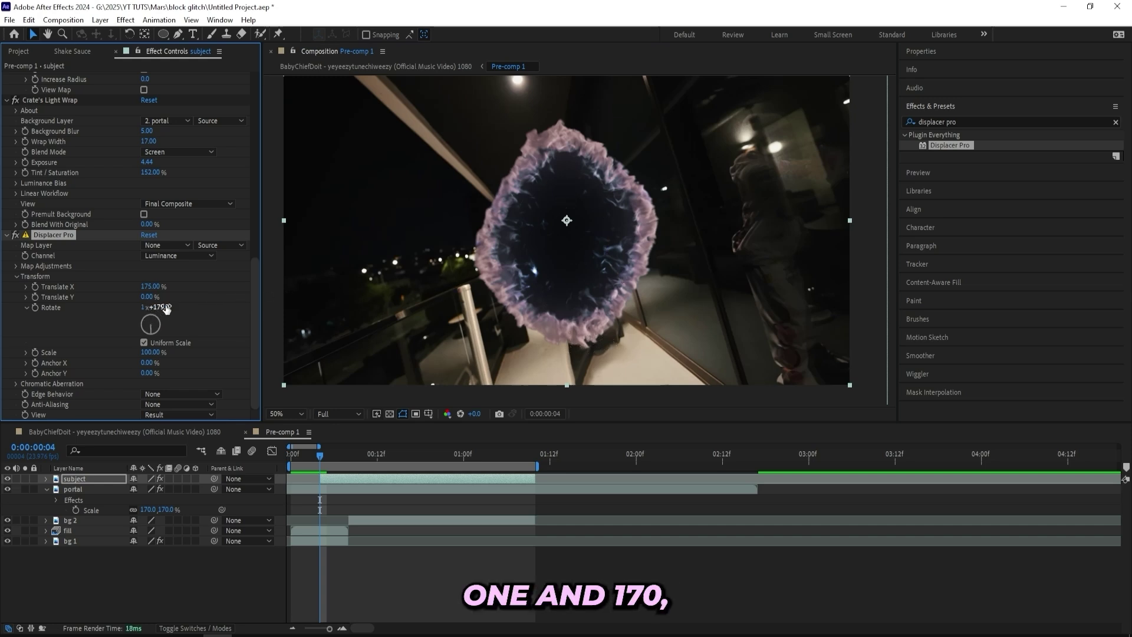
Set keyframes for Displacer Pro's Rotate and Translate X on the subject at frame 4
left_click_drag(413, 452, 319, 455)
left_click(35, 308)
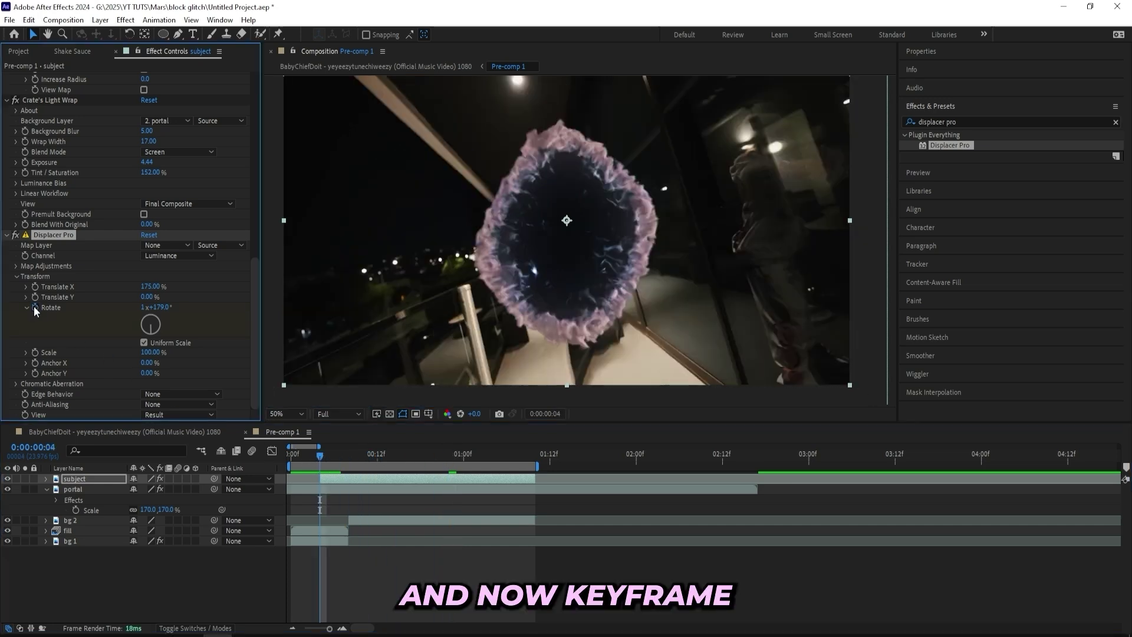
left_click(35, 286)
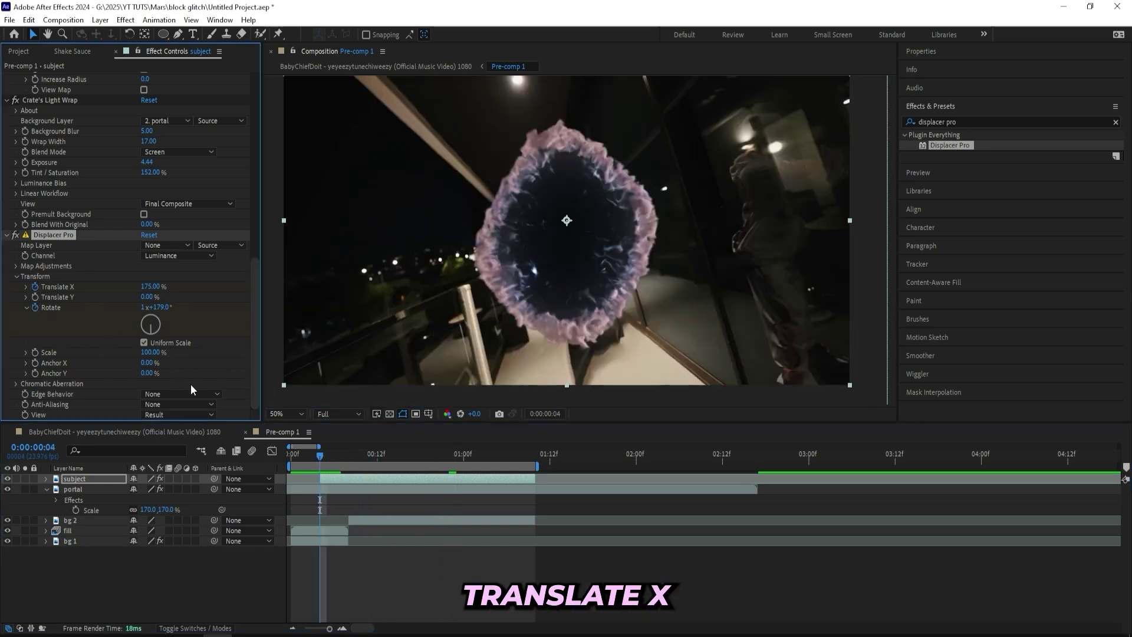
Set the subject's Displacer Pro Rotate and Translate X back to 0 at frame 10
left_click_drag(322, 456, 360, 473)
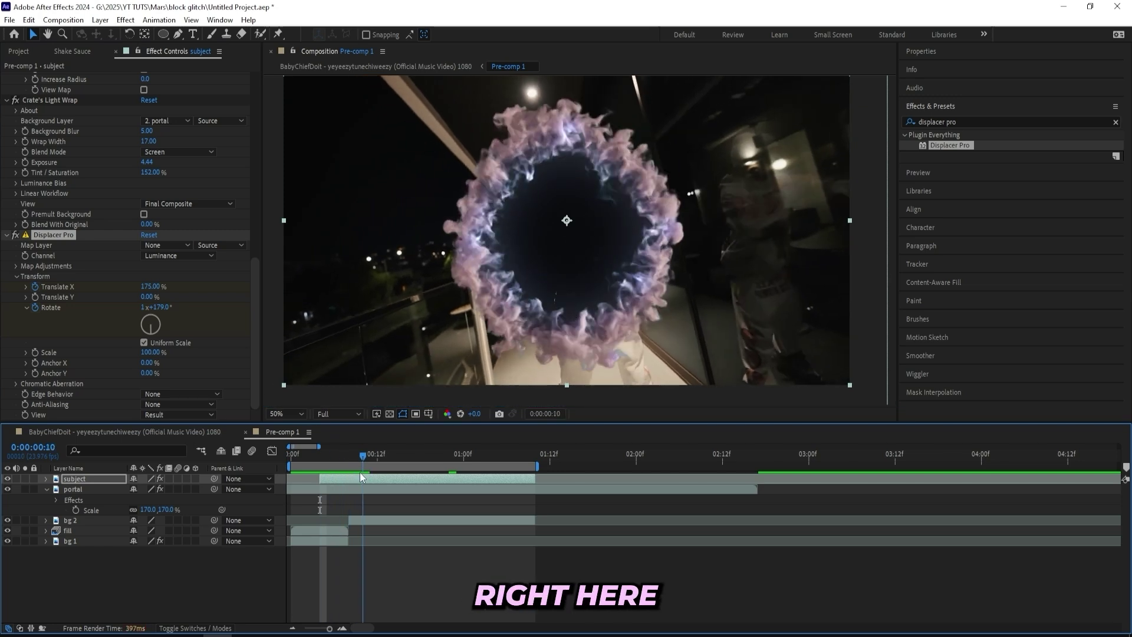
left_click(161, 307)
type("0")
key("Return")
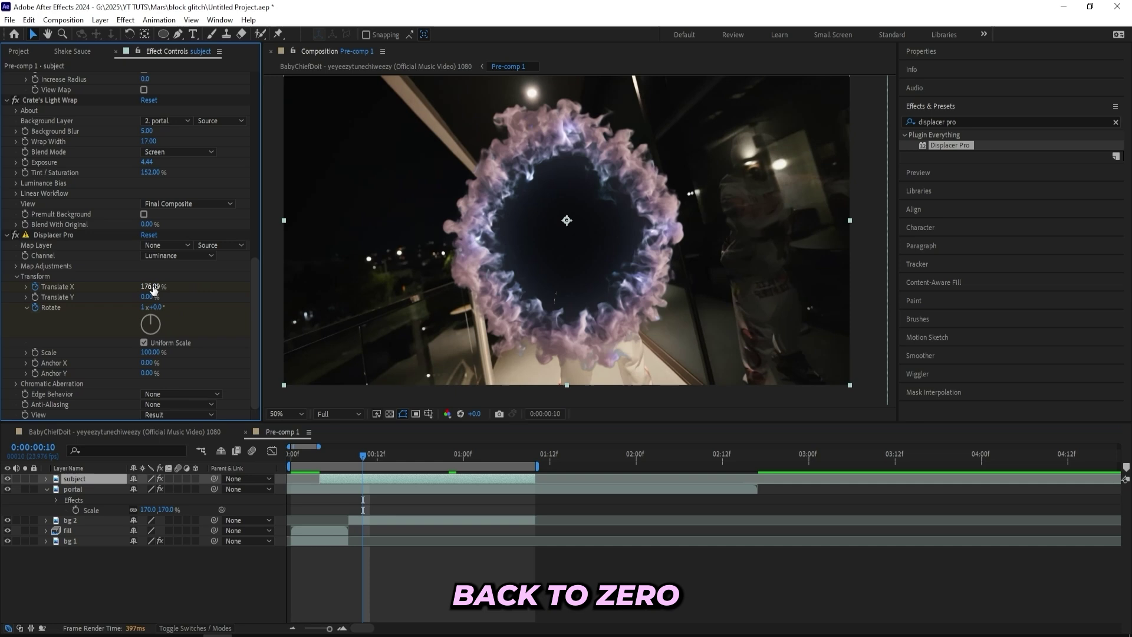
left_click(204, 297)
Set Displacer Pro's map layer to 2. portal and check the reveal between frames 4 and 8
mouse_move(362, 456)
left_mouse_down()
mouse_move(319, 459)
mouse_move(356, 461)
left_mouse_up()
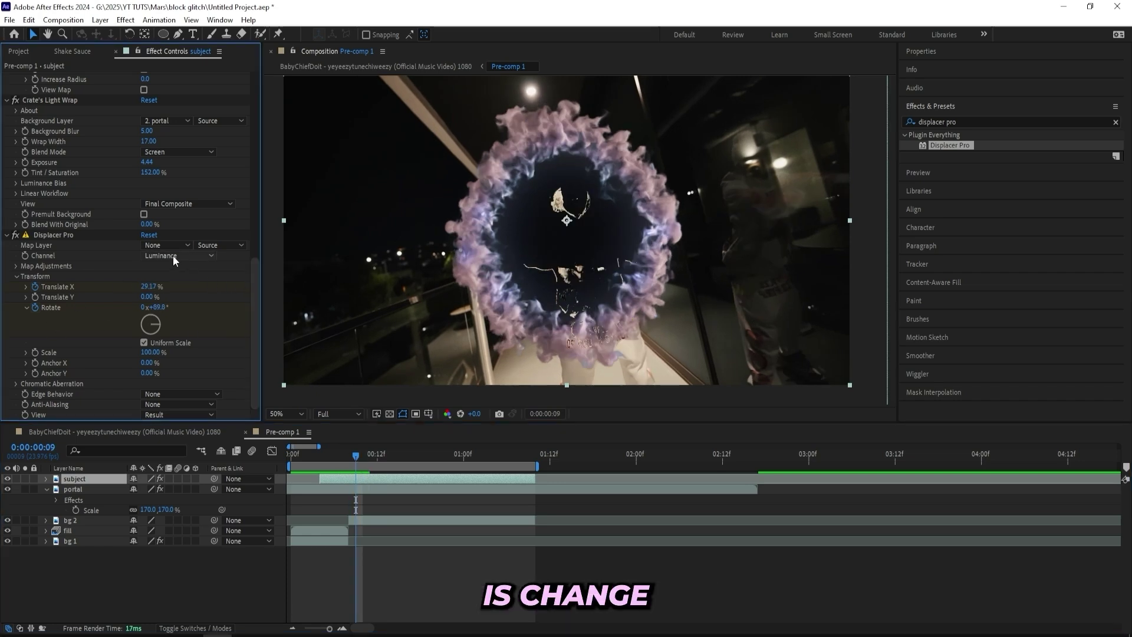
left_click(158, 247)
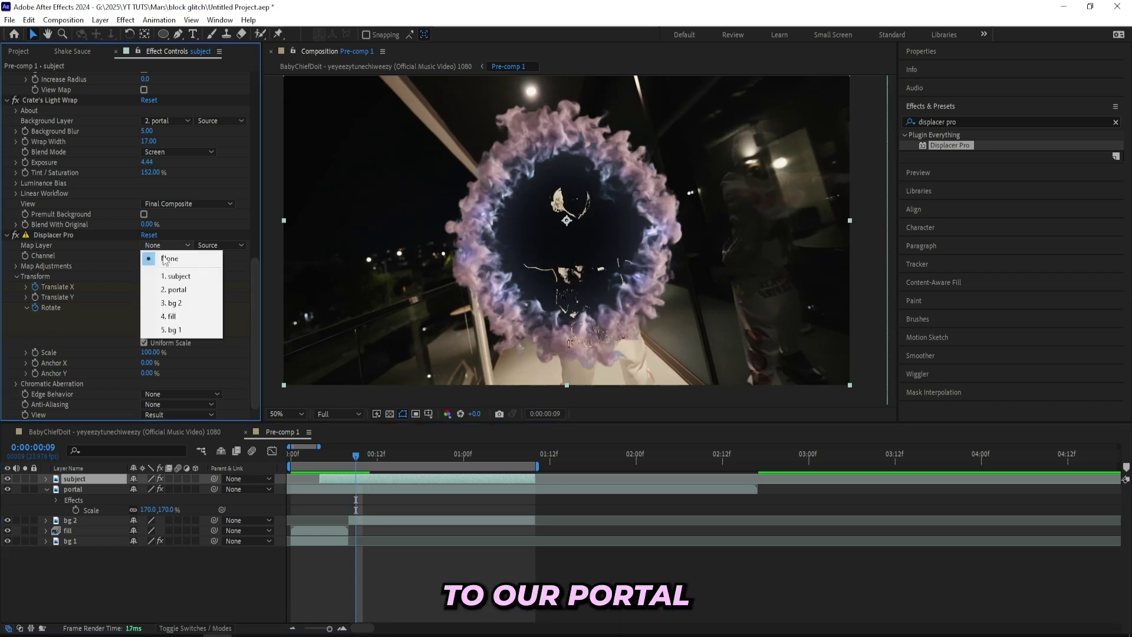
left_click(177, 289)
left_click_drag(360, 457, 337, 457)
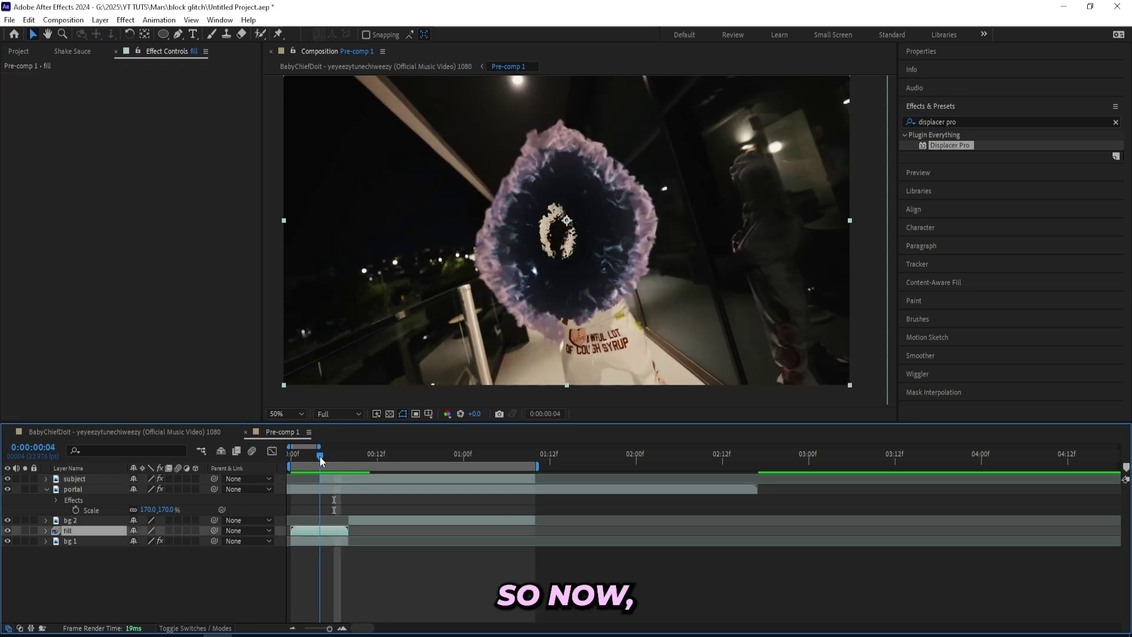
left_click_drag(319, 457, 349, 460)
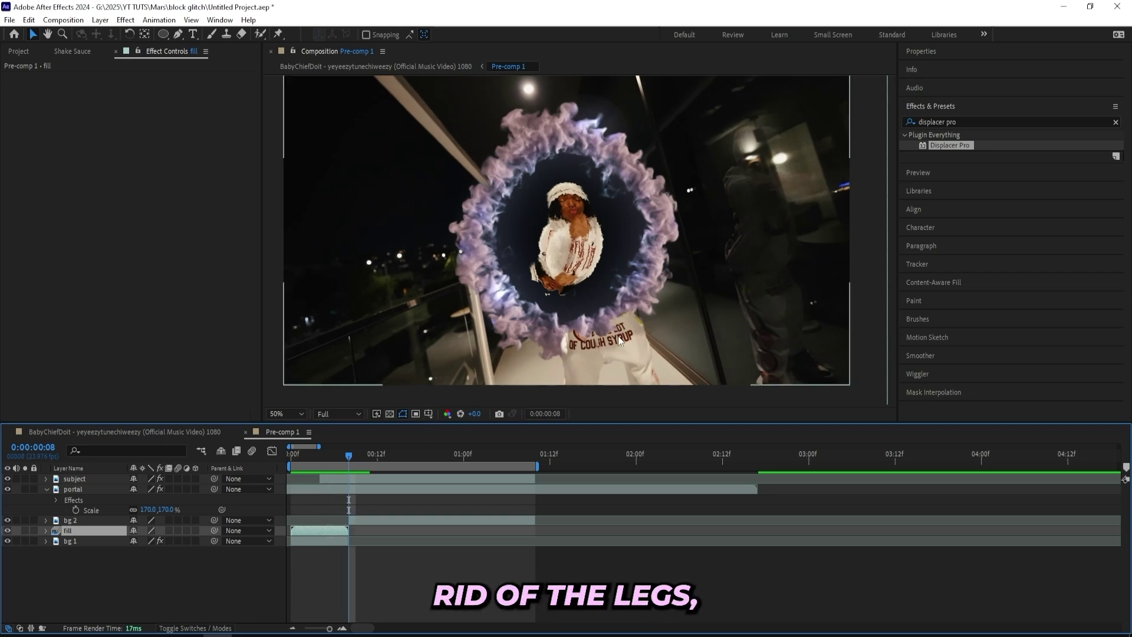
Find the S_DistortChroma effect and apply it to the subject layer at frame 4
left_click(348, 477)
key("i")
left_click(966, 120)
type("distortch")
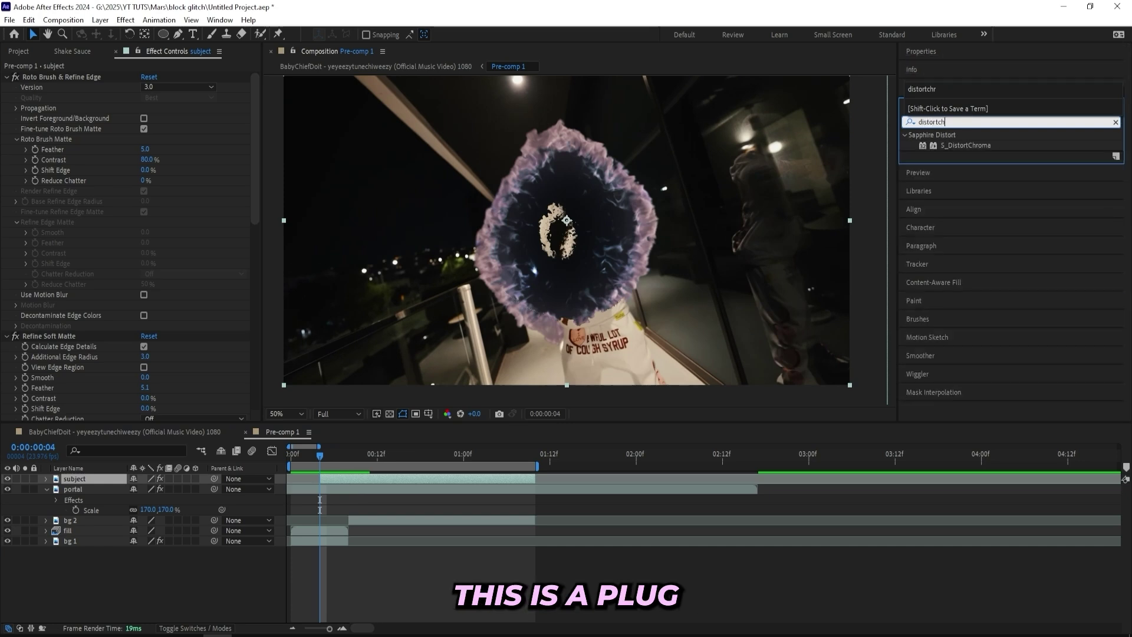
mouse_move(959, 143)
left_mouse_down()
mouse_move(194, 348)
mouse_move(118, 405)
mouse_move(962, 143)
left_mouse_up()
Set S_DistortChroma's Matte from Layer to 2. portal, using Effects & Masks as its source
scroll(182, 314, "down", 8)
left_click_drag(181, 314, 70, 300)
left_click(166, 166)
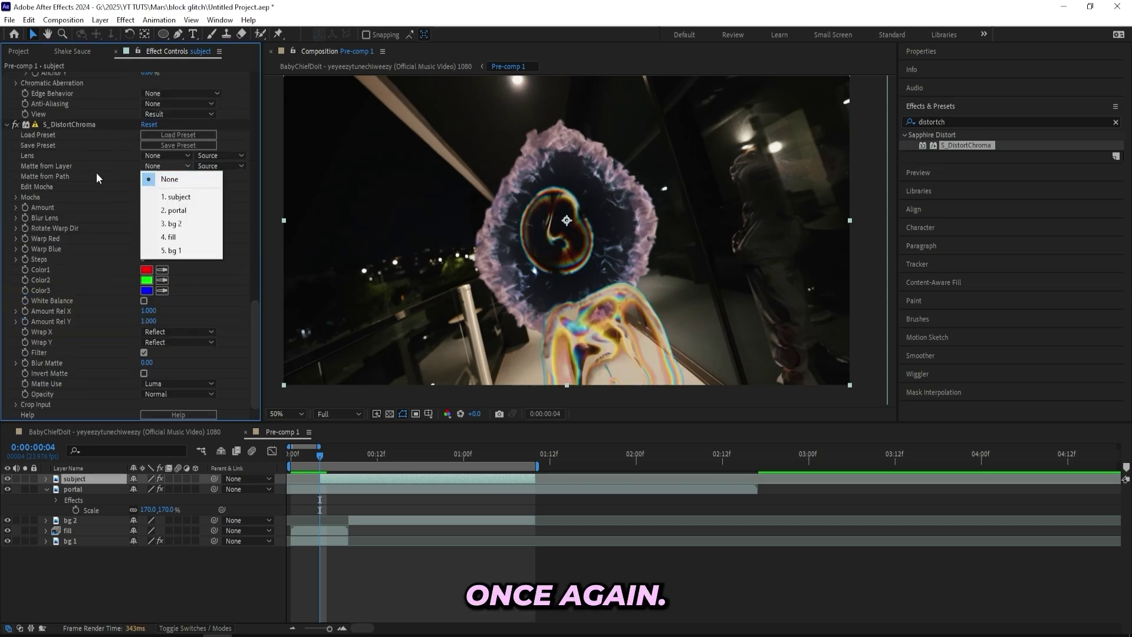
left_click(178, 209)
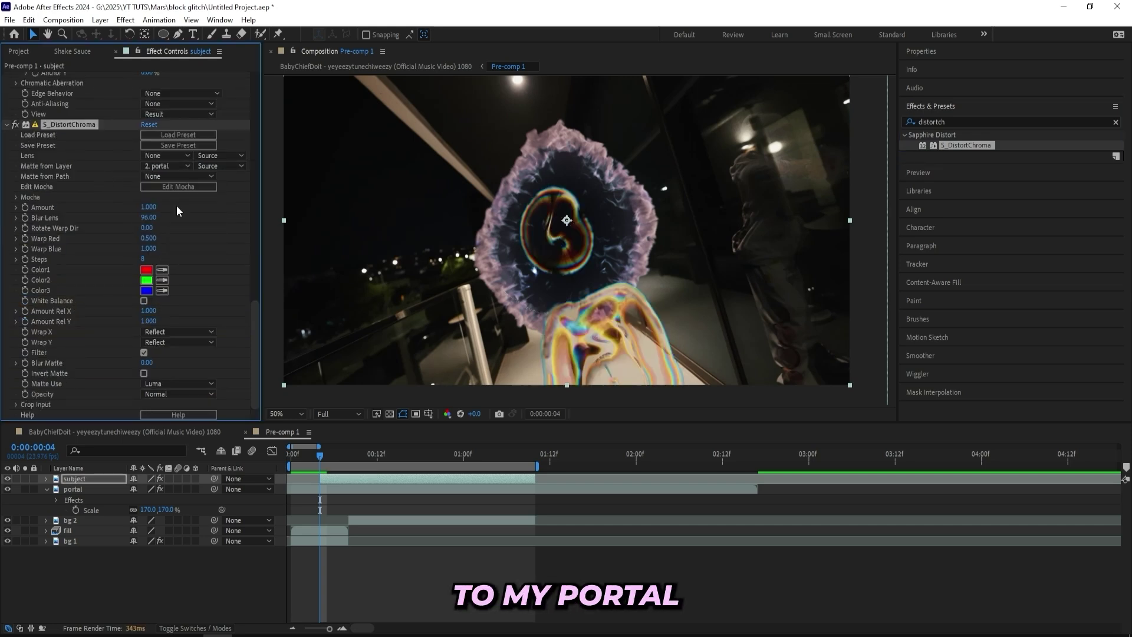
left_click(224, 166)
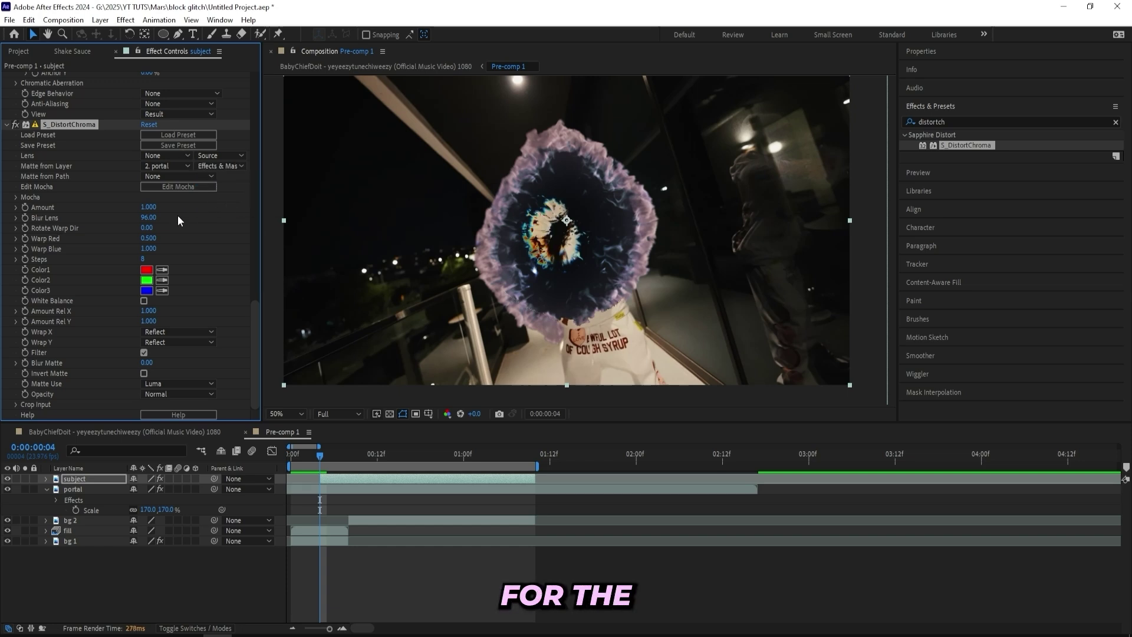
Keyframe S_DistortChroma's Amount on the subject at 2.330 on frame 4 and 0 on frame 10
left_click_drag(147, 208, 217, 207)
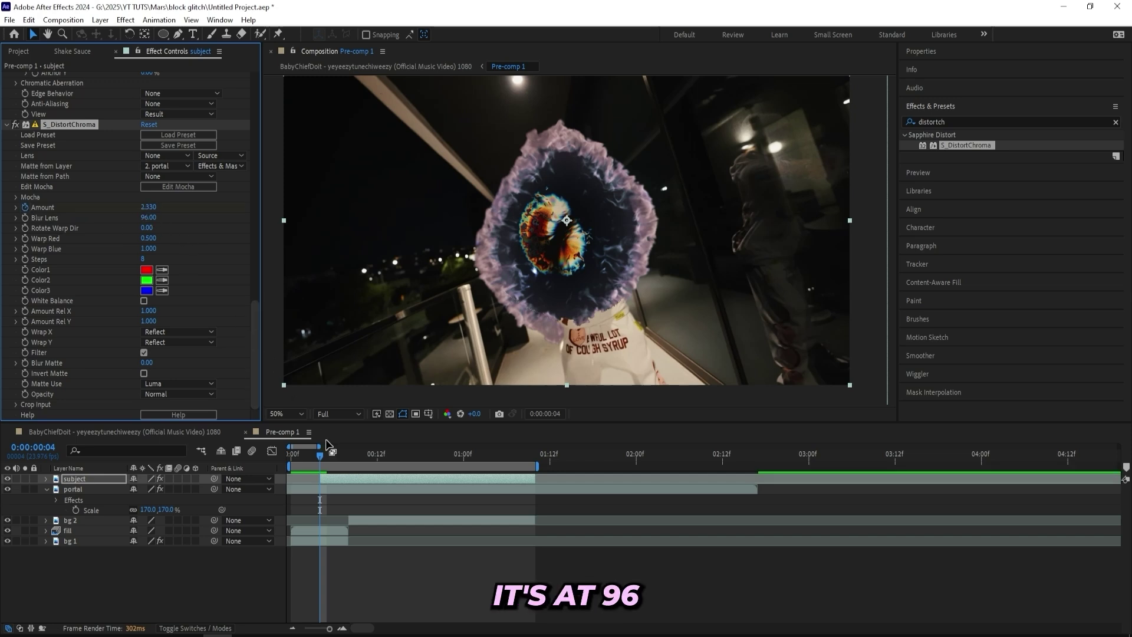
left_click(328, 454)
left_click_drag(328, 454, 360, 455)
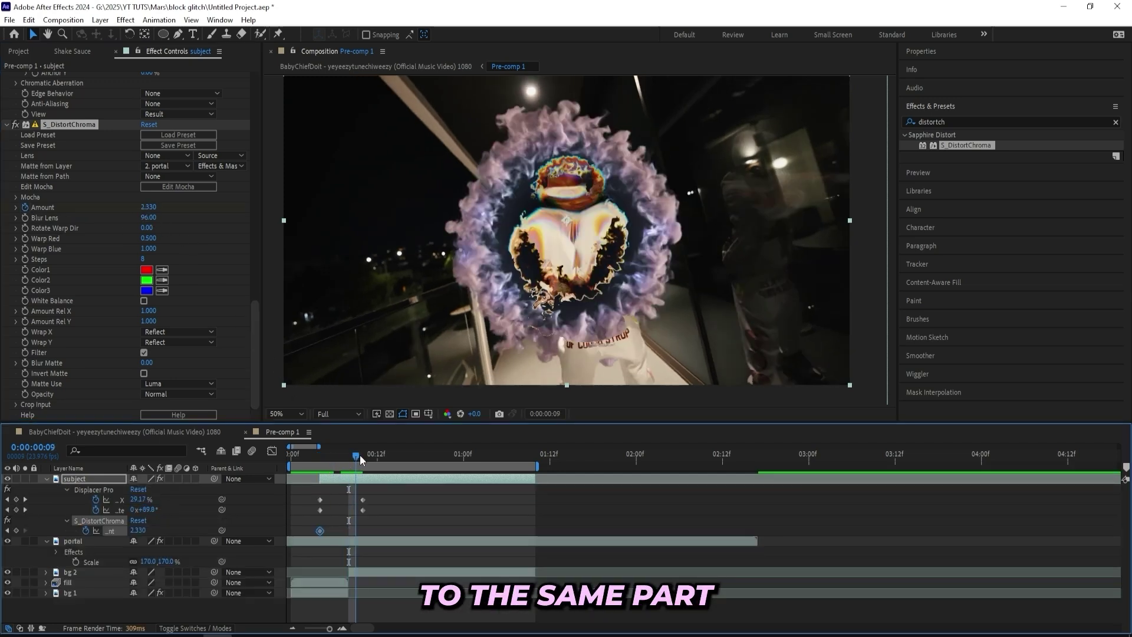
key("u")
left_click(144, 530)
type("0")
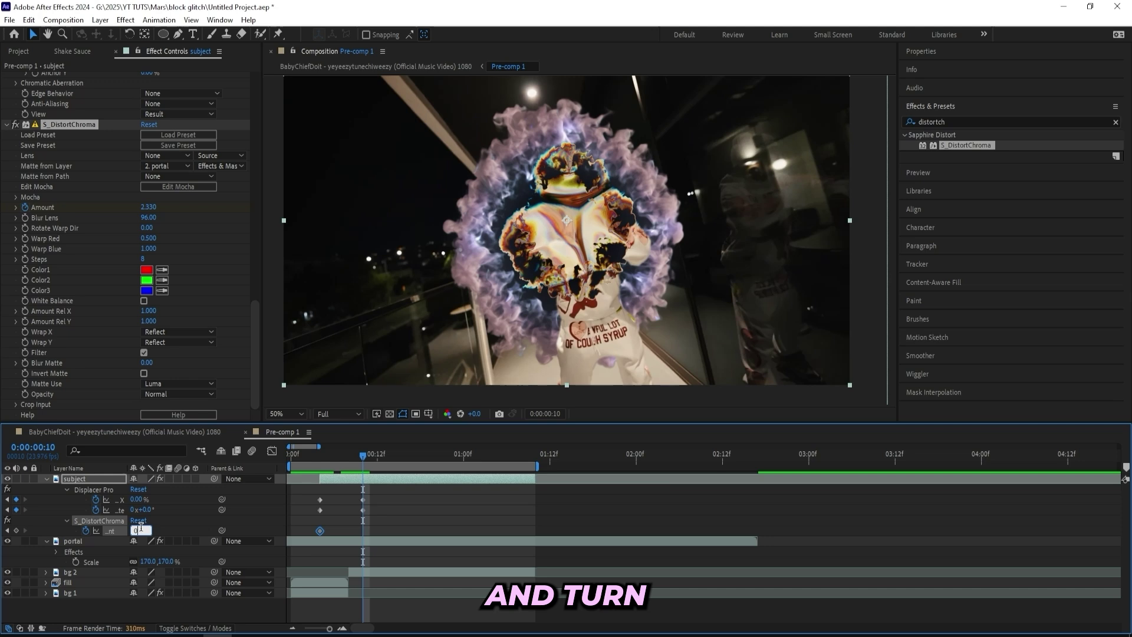
key("Return")
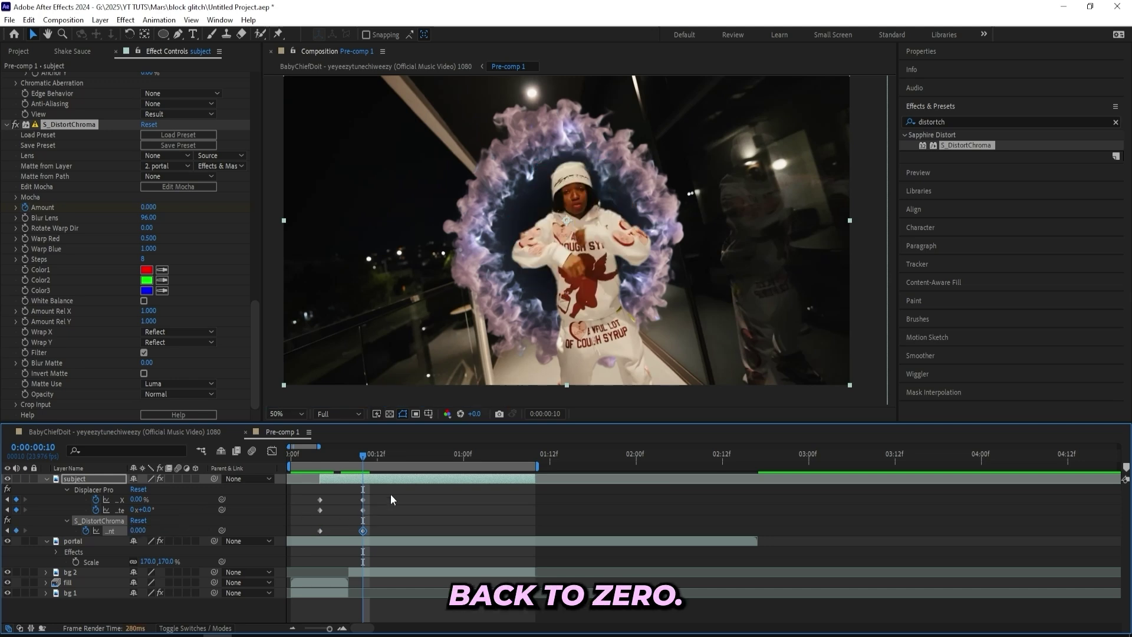
Apply Easy Ease to all of the subject's Displacer Pro and S_DistortChroma keyframes
left_click_drag(390, 494, 316, 534)
left_click_drag(433, 487, 284, 536)
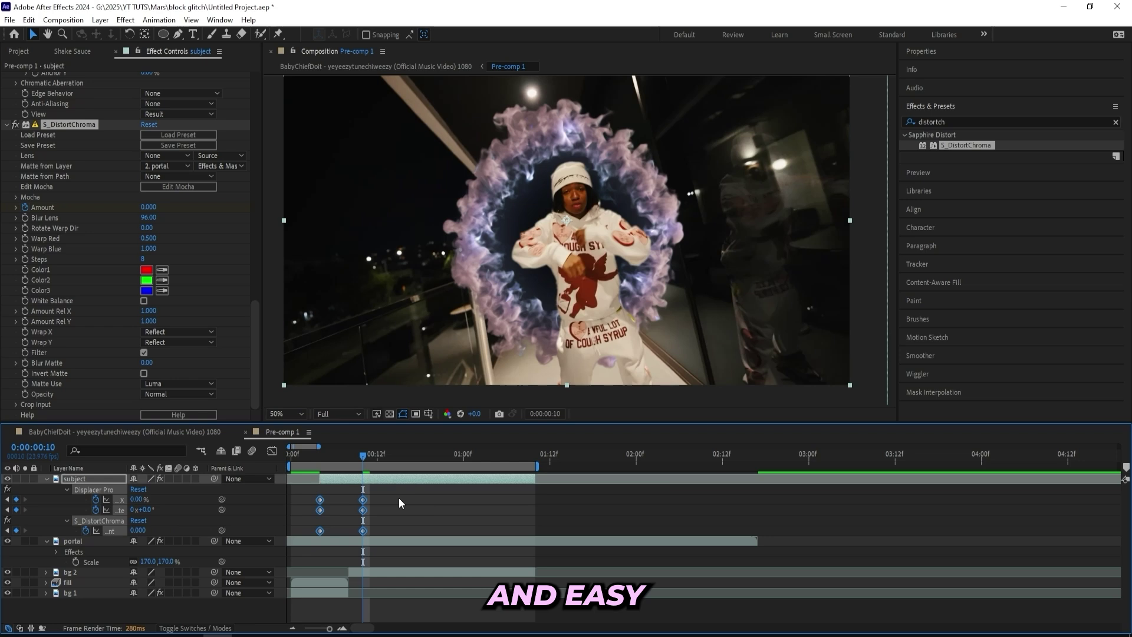
key("F9")
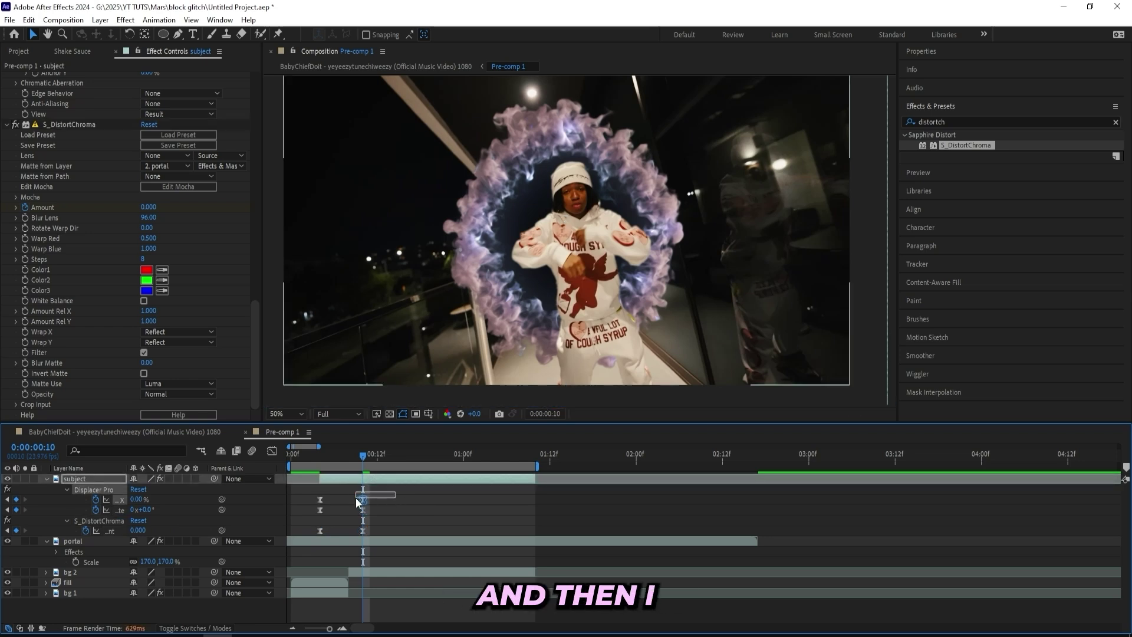
Shape Displacer Pro's Translate X value graph into a very steep initial drop with a long, smooth ease-out
key("shift+F3")
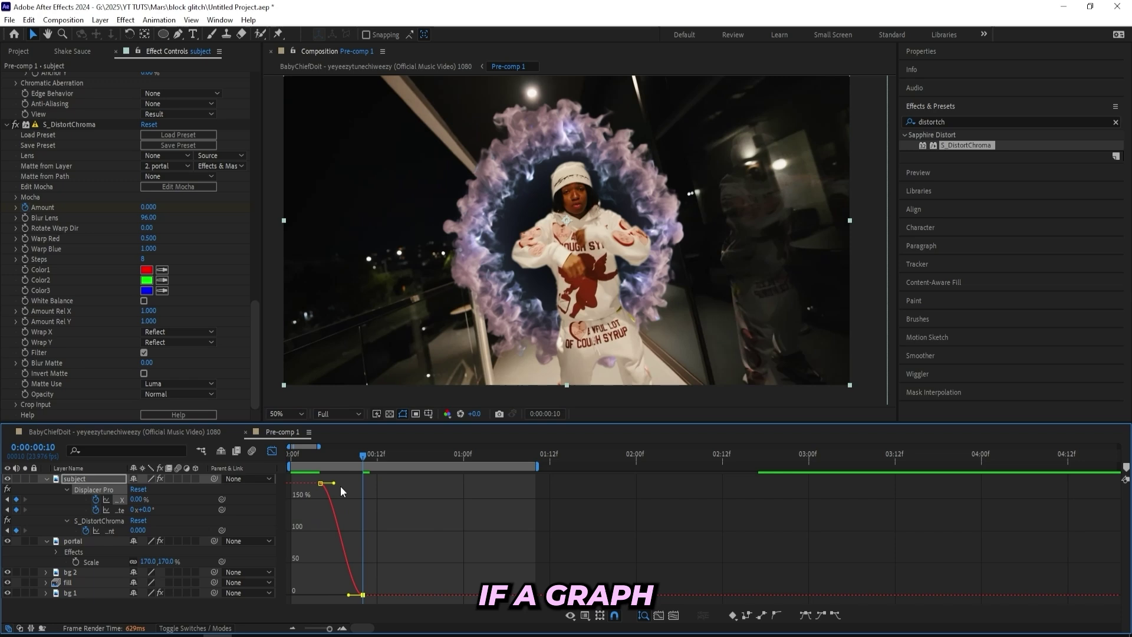
left_click(586, 616)
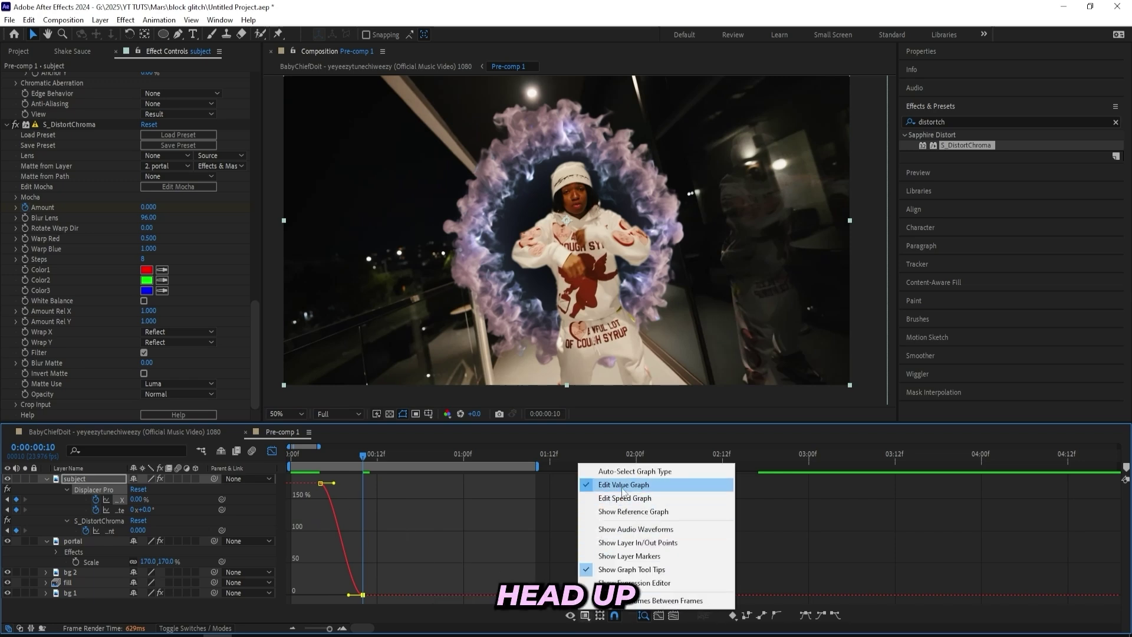
left_click(320, 482)
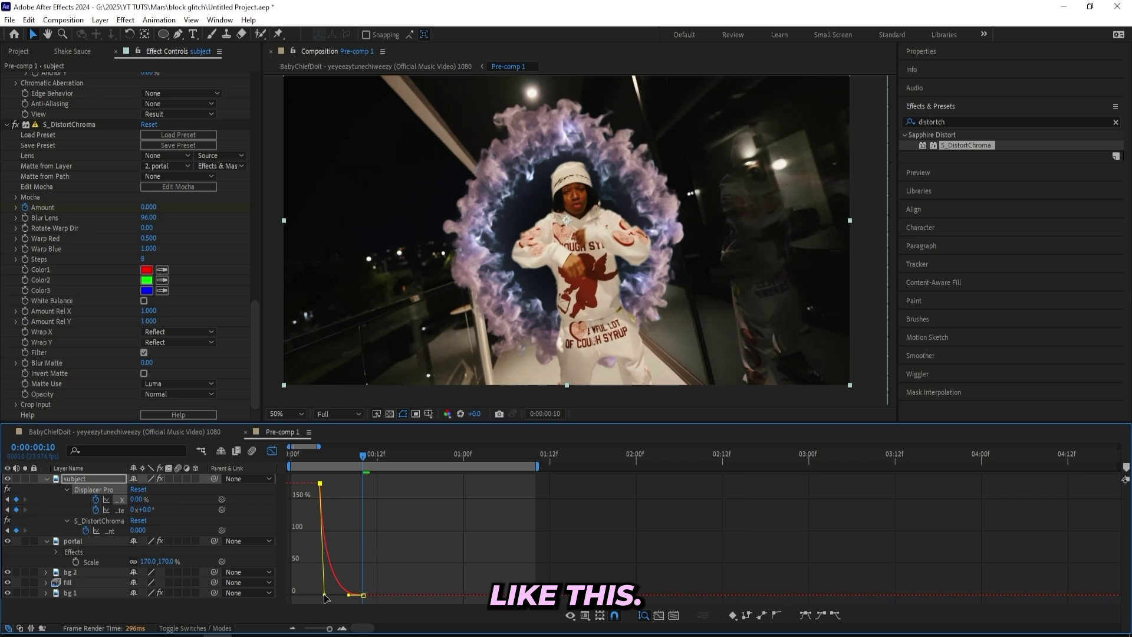
left_click(324, 593)
left_click_drag(345, 594, 322, 595)
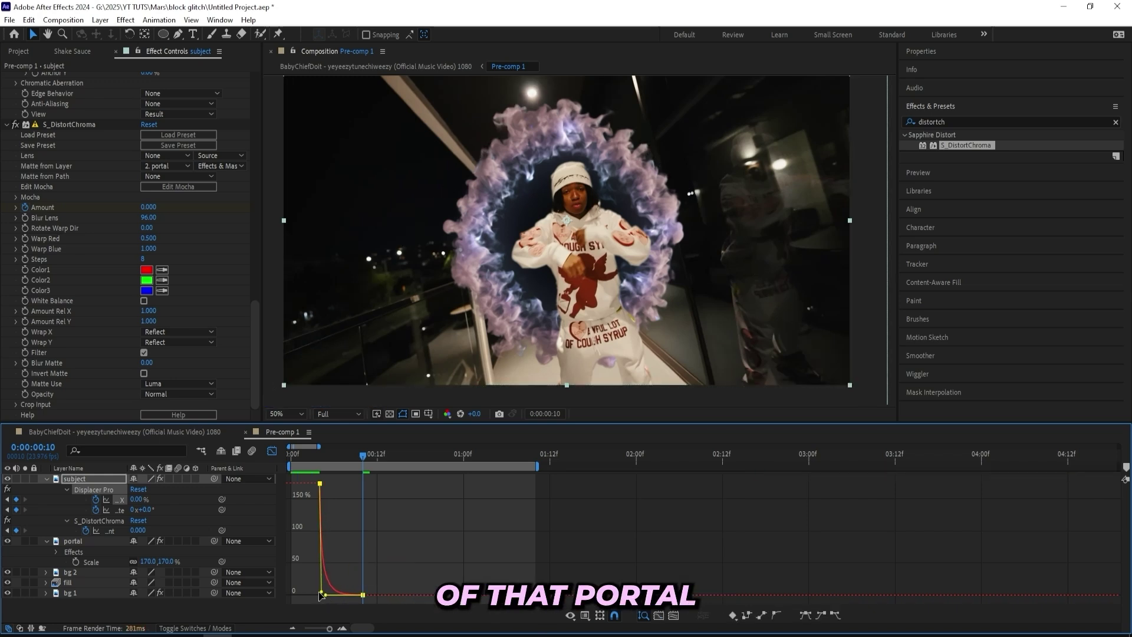
Shape Displacer Pro's Rotate value graph into a steep initial drop that eases out smoothly
left_click(119, 511)
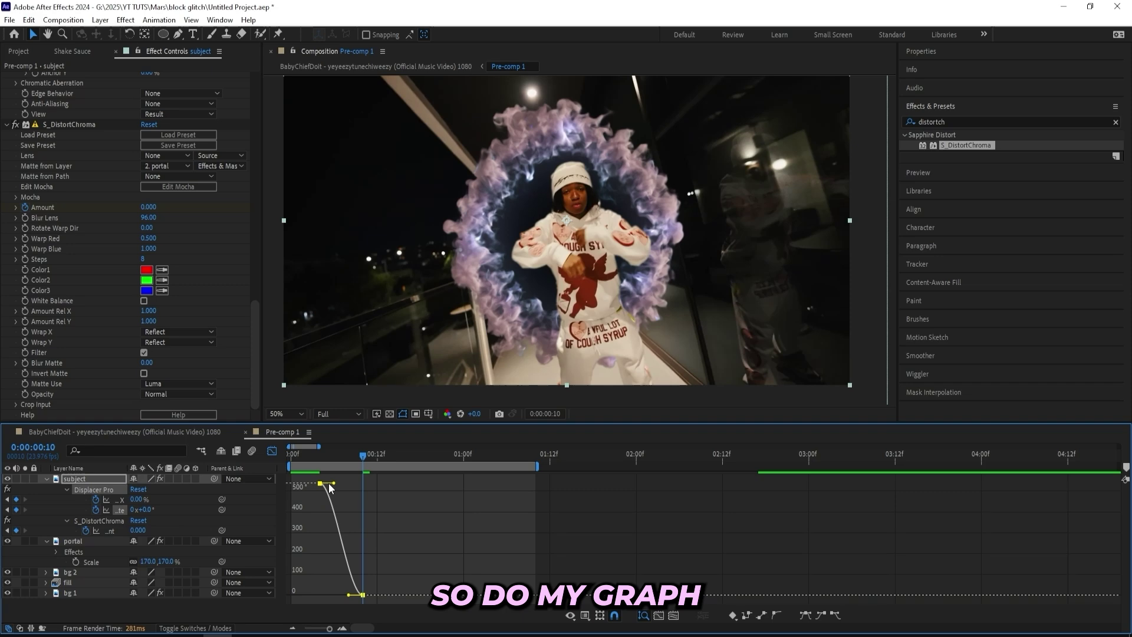
left_click_drag(292, 556, 270, 583)
left_click_drag(348, 595, 311, 585)
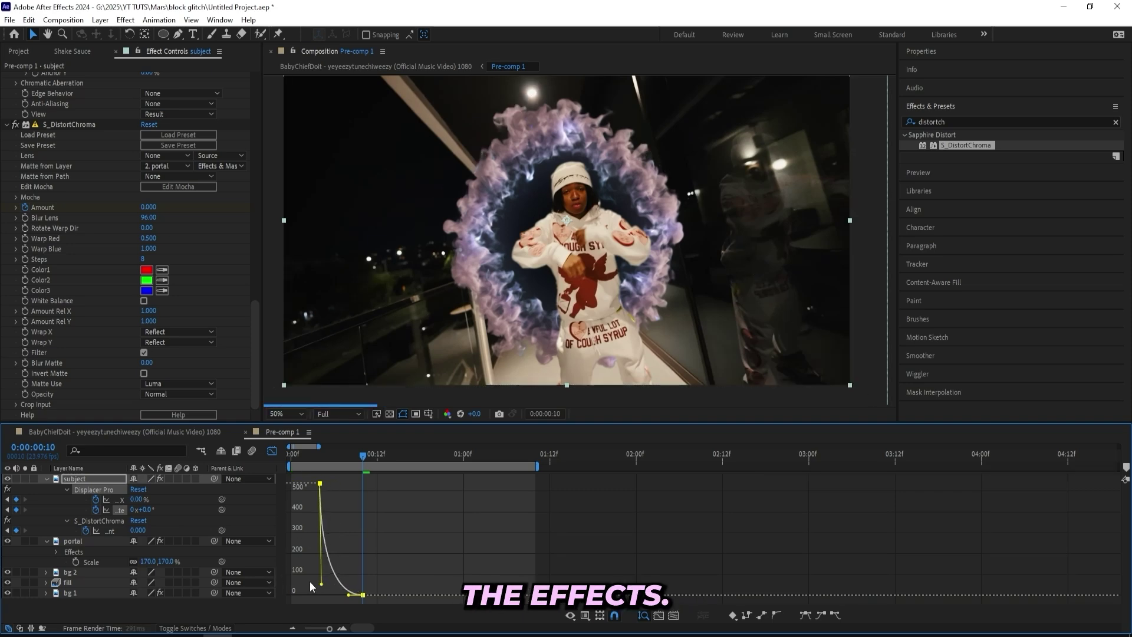
Preview the reveal, move the subject's ending effect keyframes to frame 12 and readjust the Translate X curve with a steep drop
left_click(343, 627)
scroll(412, 550, "left", 3)
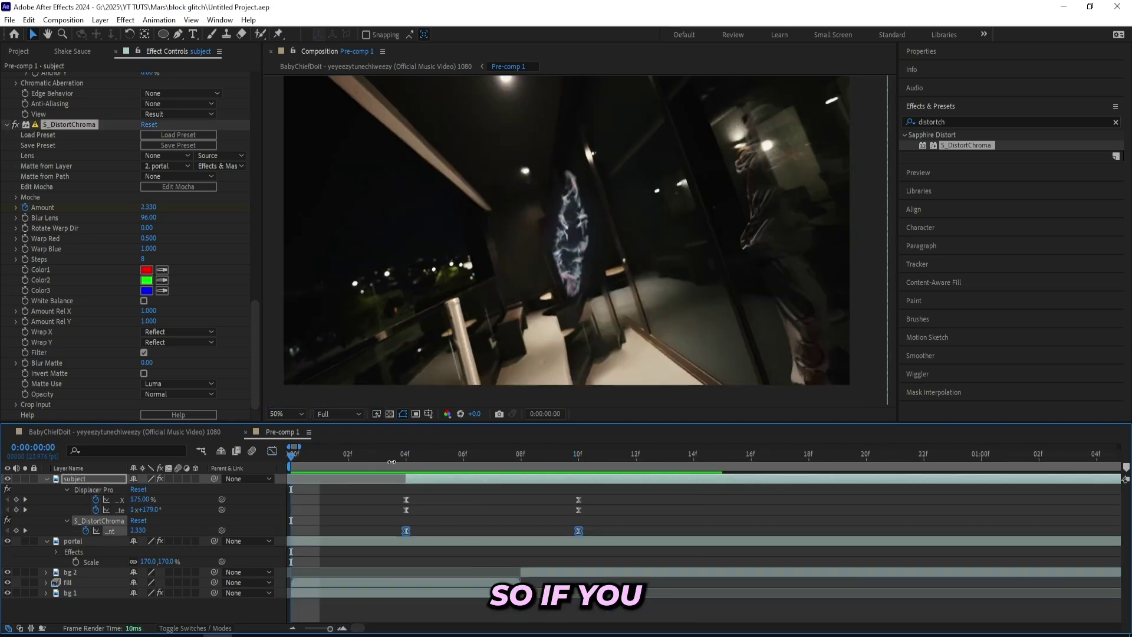
key("space")
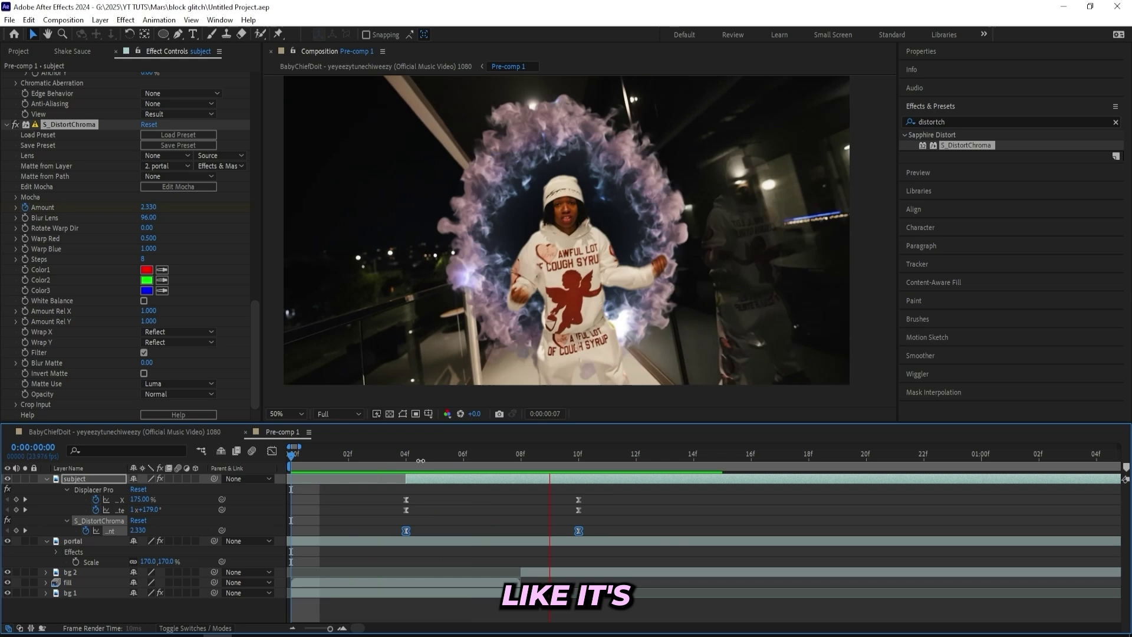
key("space")
left_click_drag(423, 455, 431, 454)
left_click_drag(589, 493, 636, 500)
left_click(404, 478)
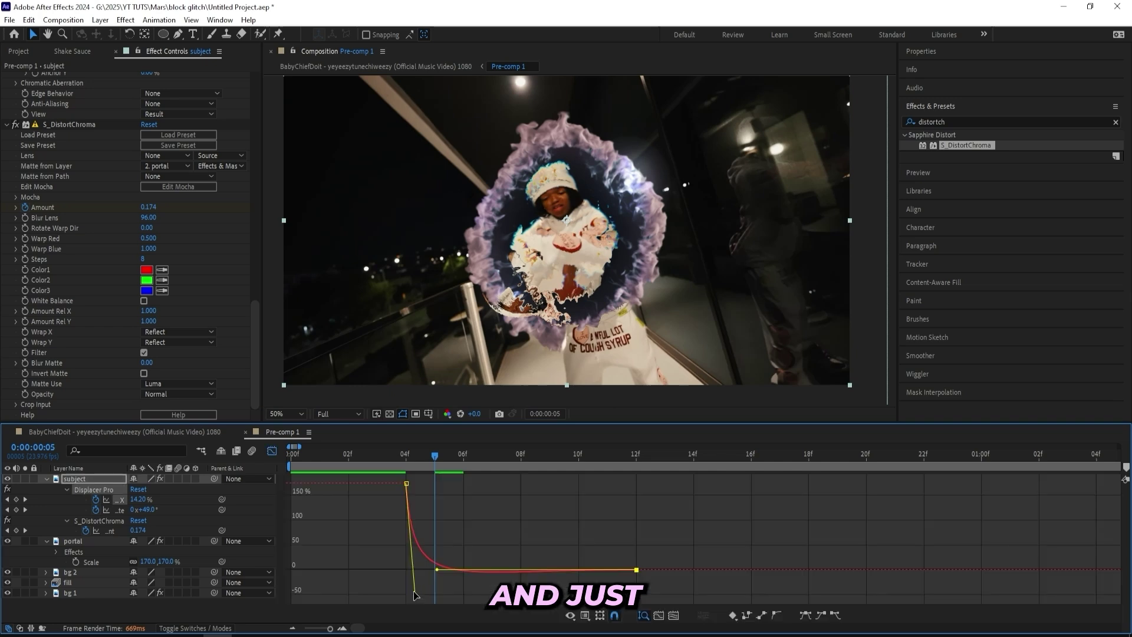
left_click_drag(415, 596, 400, 555)
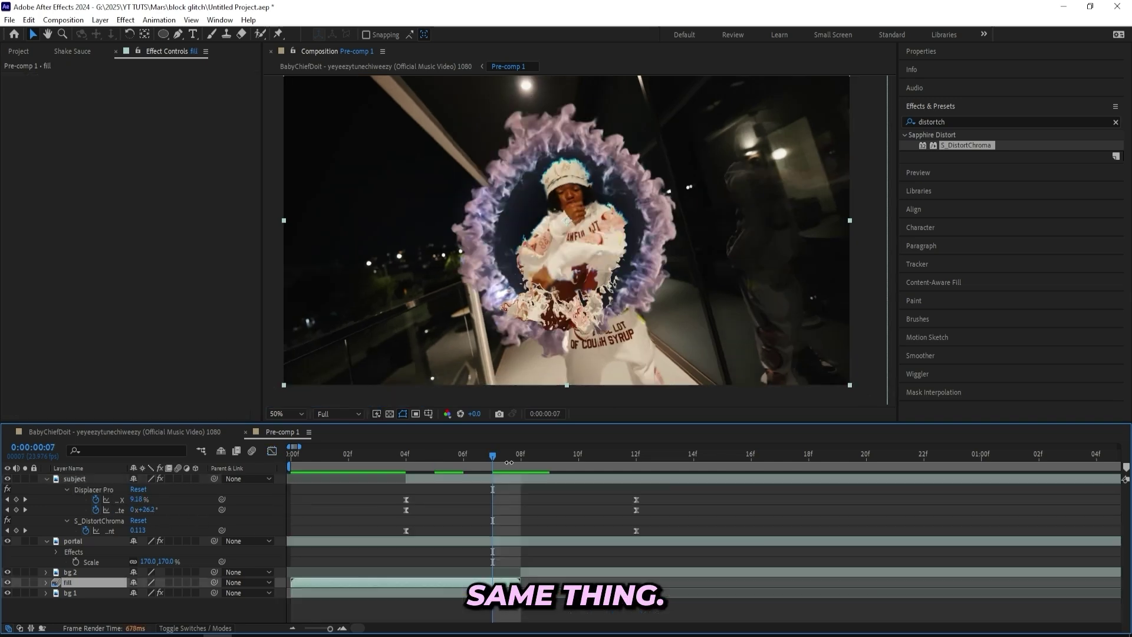
Draw an elliptical mask on the subject layer at frame 4 and fit it around the portal, hiding the legs outside
left_click_drag(492, 460, 403, 457)
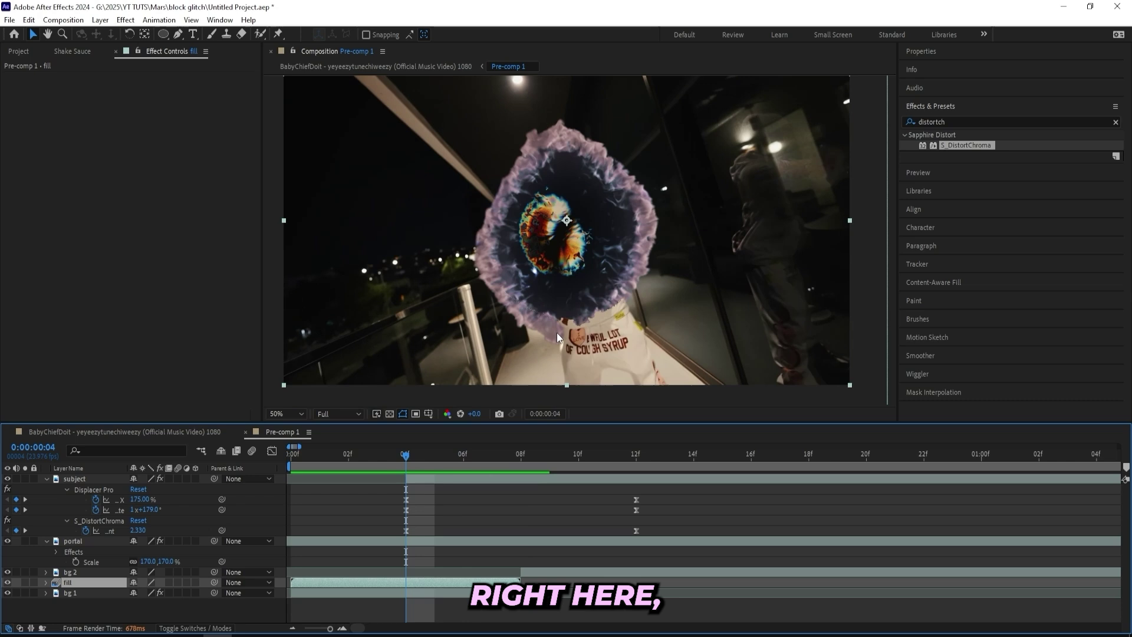
left_click(435, 477)
left_click(161, 34)
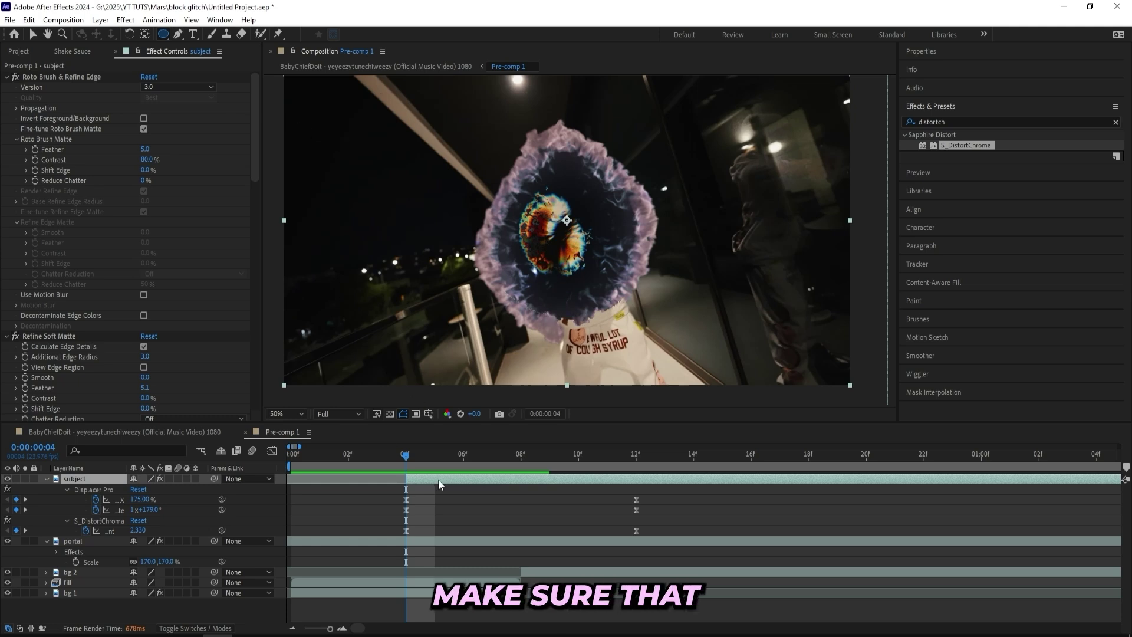
left_click(420, 482)
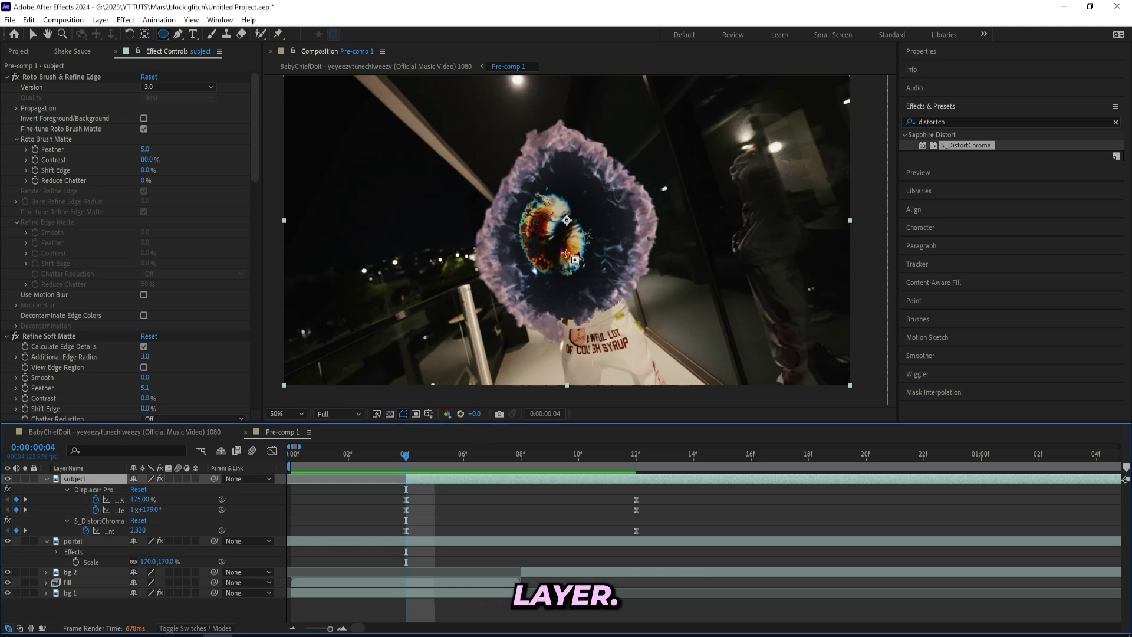
left_click_drag(560, 214, 558, 155)
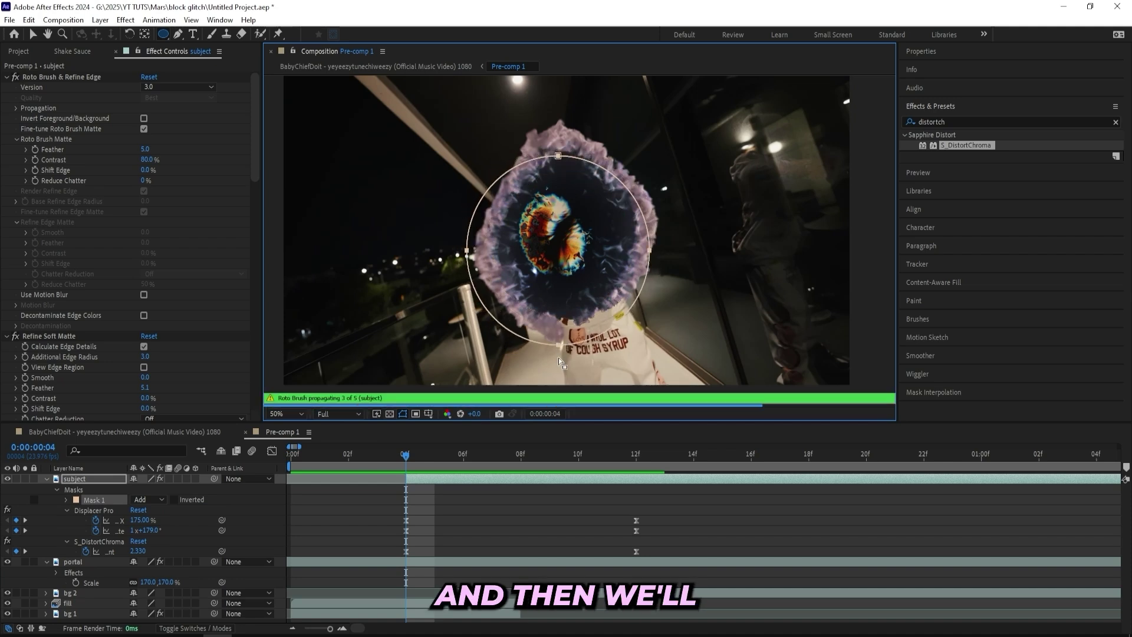
key("v")
left_click_drag(559, 349, 568, 328)
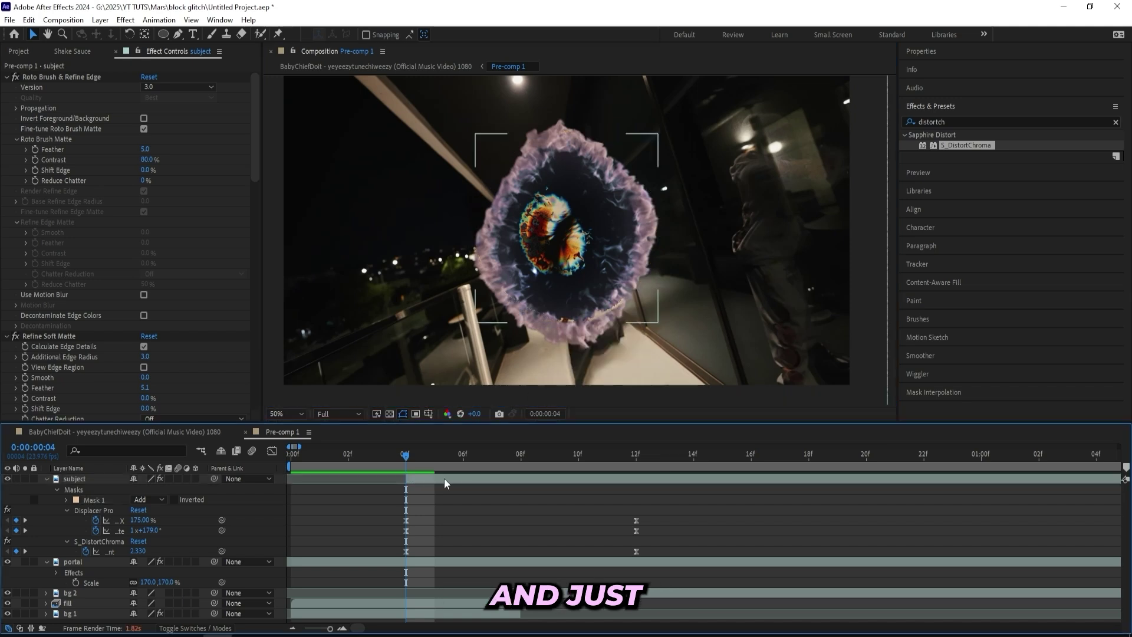
left_click(444, 480)
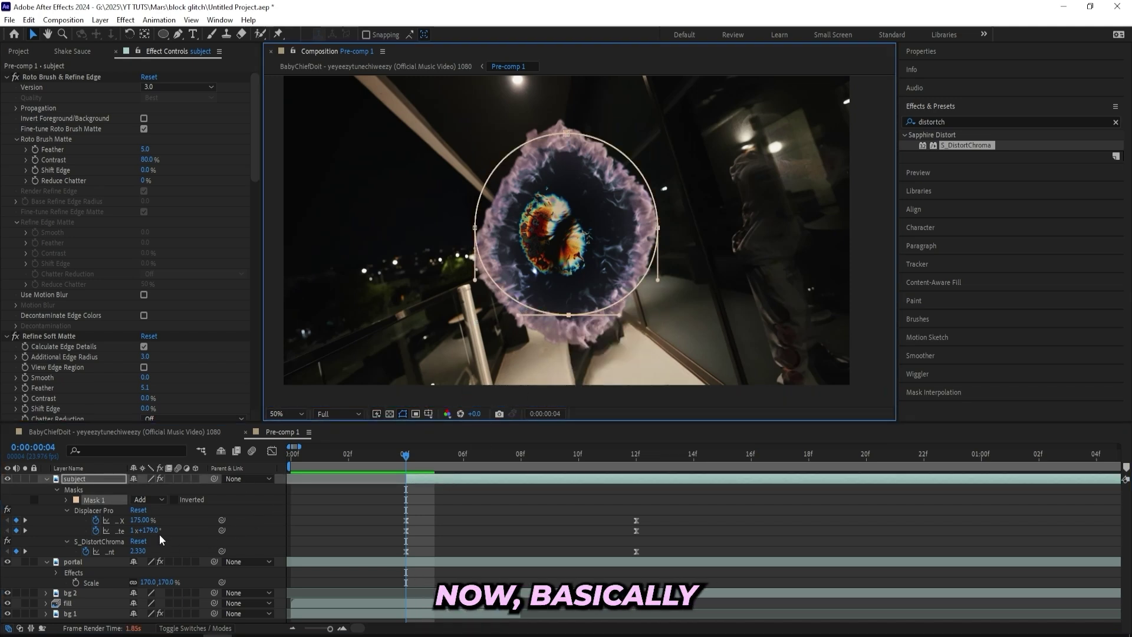
Keyframe the Mask 1 path on the subject layer with the keyframe at frame 6
key("m")
left_click(86, 500)
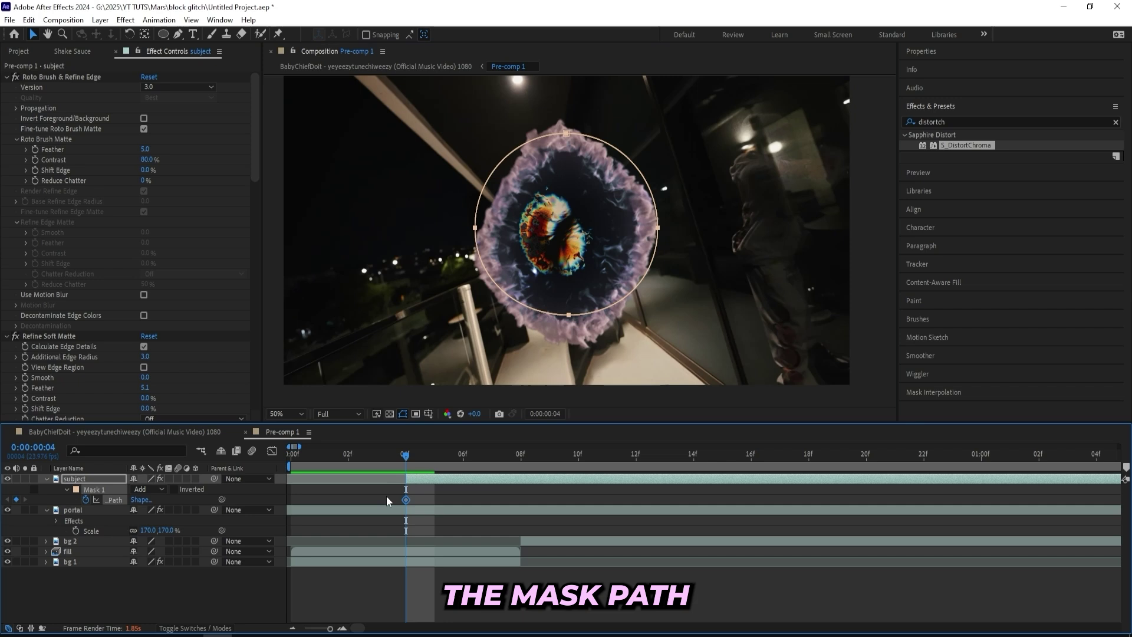
left_click(463, 454)
key("alt+shift+m")
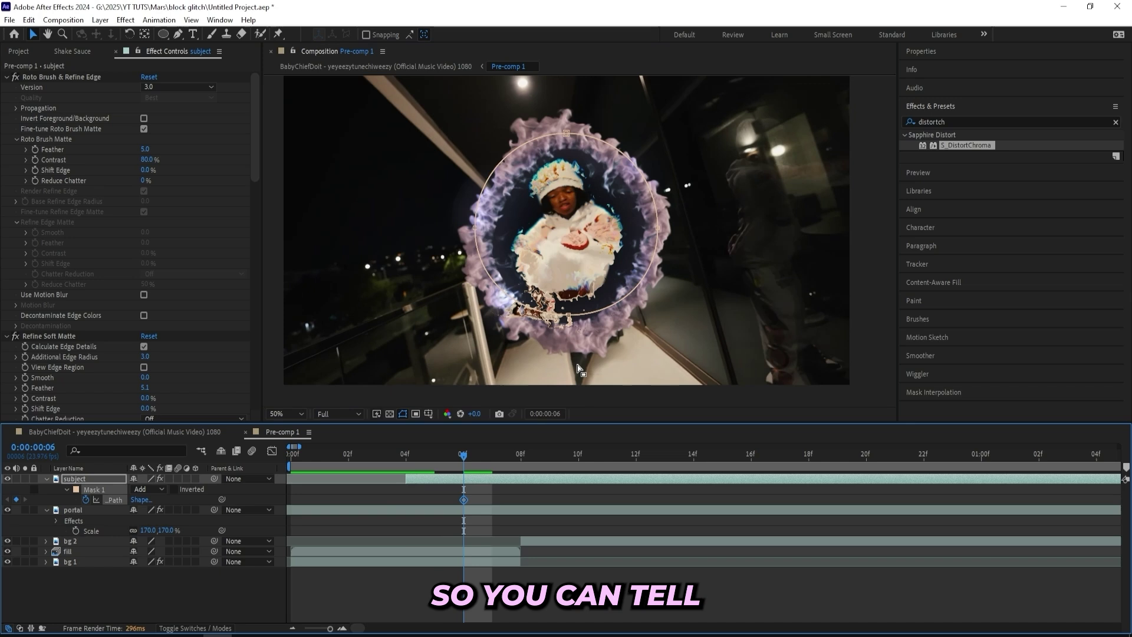
At frame 9, stretch the subject's mask downward past the portal to uncover the legs, and start the path animation at frame 7
left_click(516, 461)
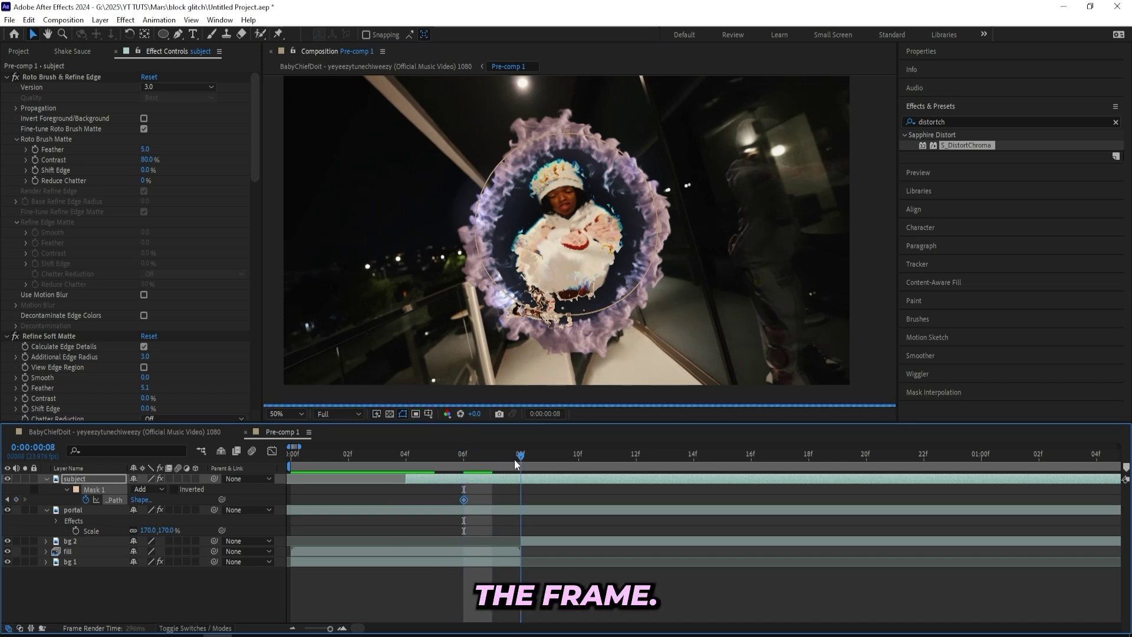
left_click_drag(520, 457, 550, 457)
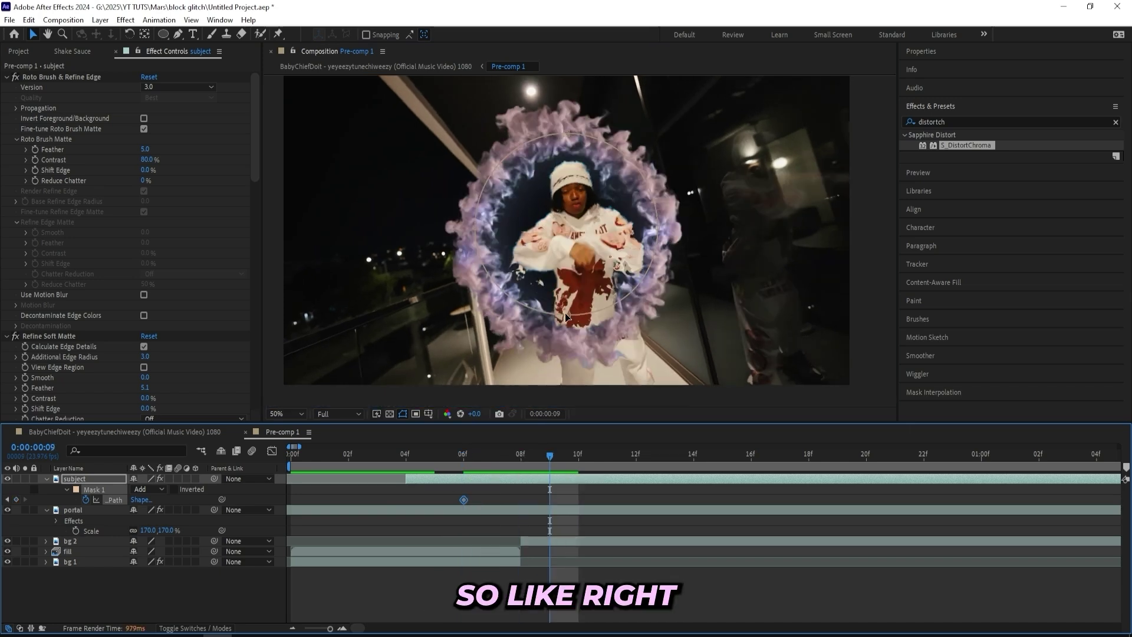
left_click_drag(565, 317, 592, 418)
left_click_drag(658, 228, 673, 345)
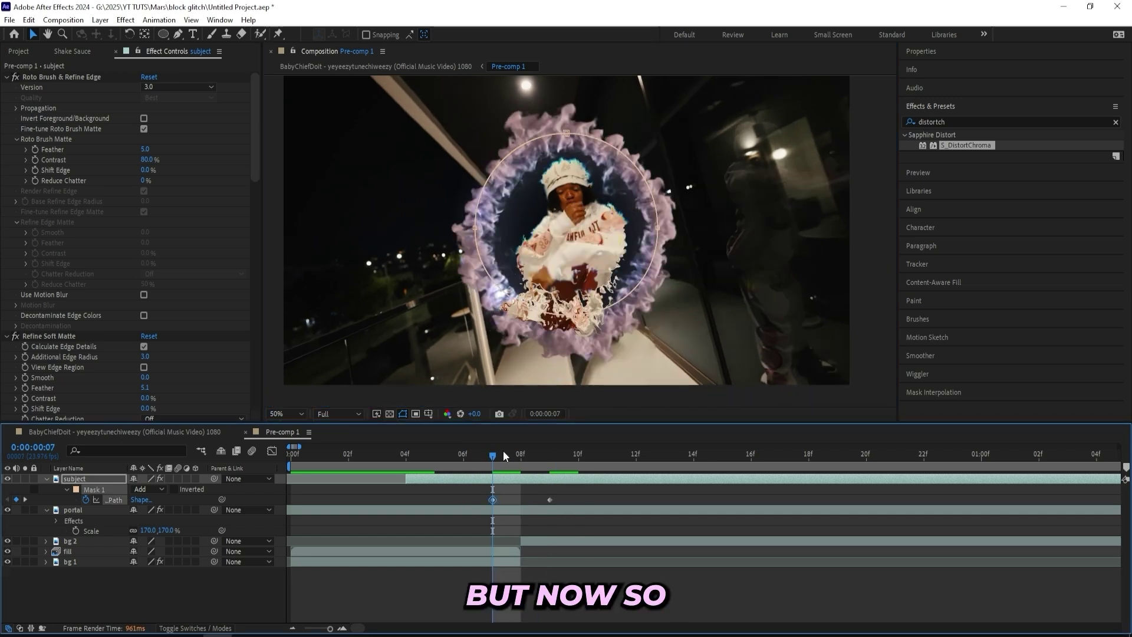
Split the fill layer at frame 7
left_click(520, 454)
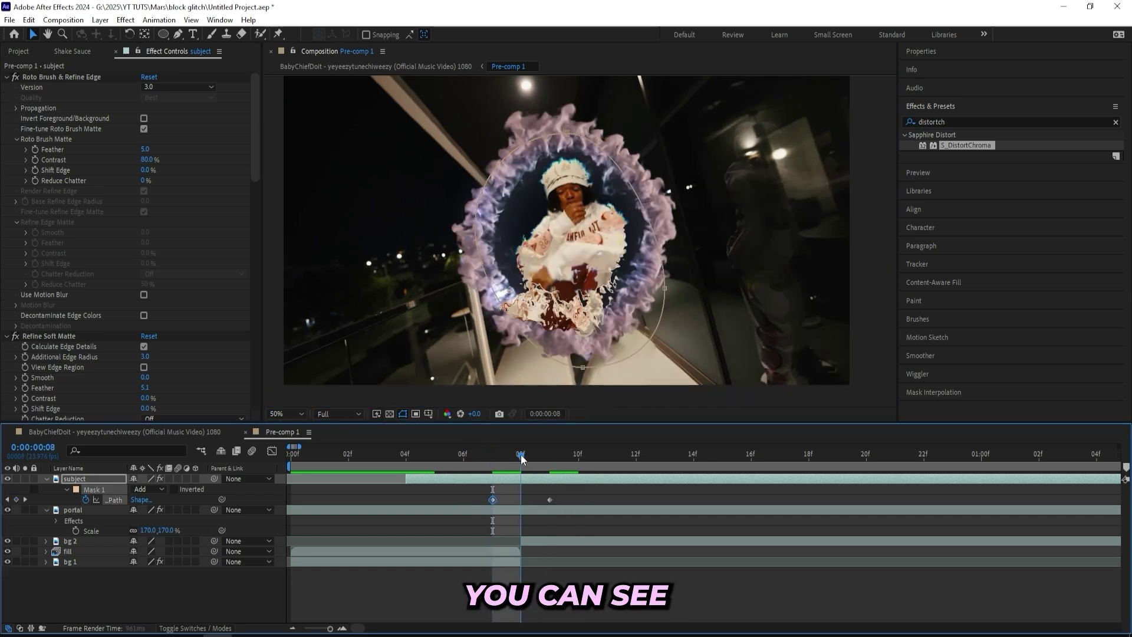
left_click(542, 541)
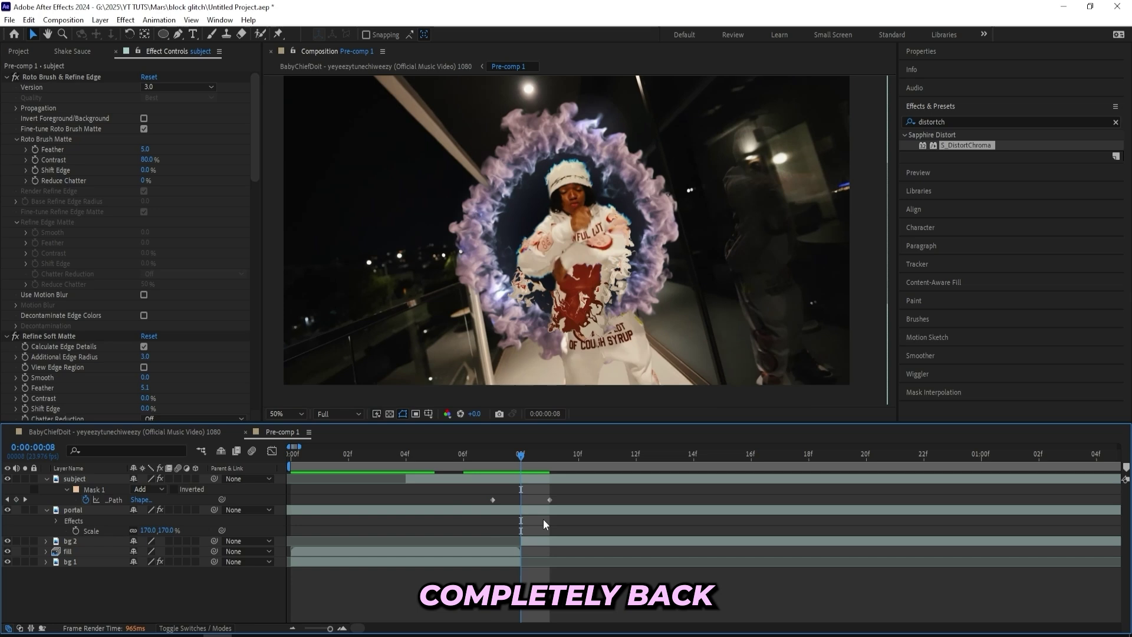
left_click(501, 552)
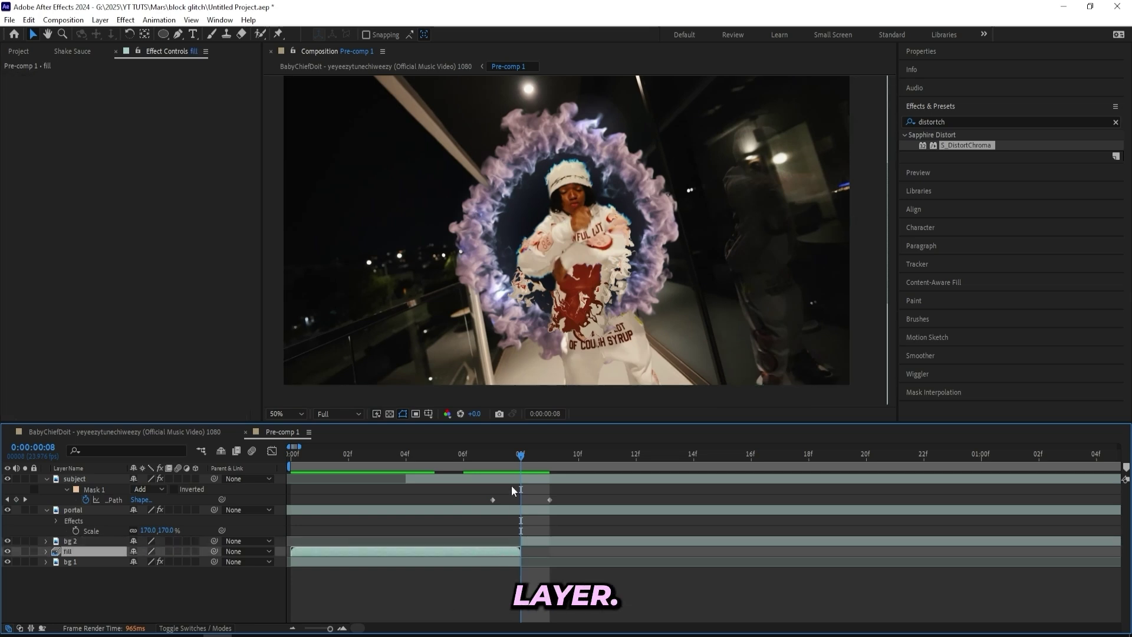
left_click_drag(518, 453, 499, 455)
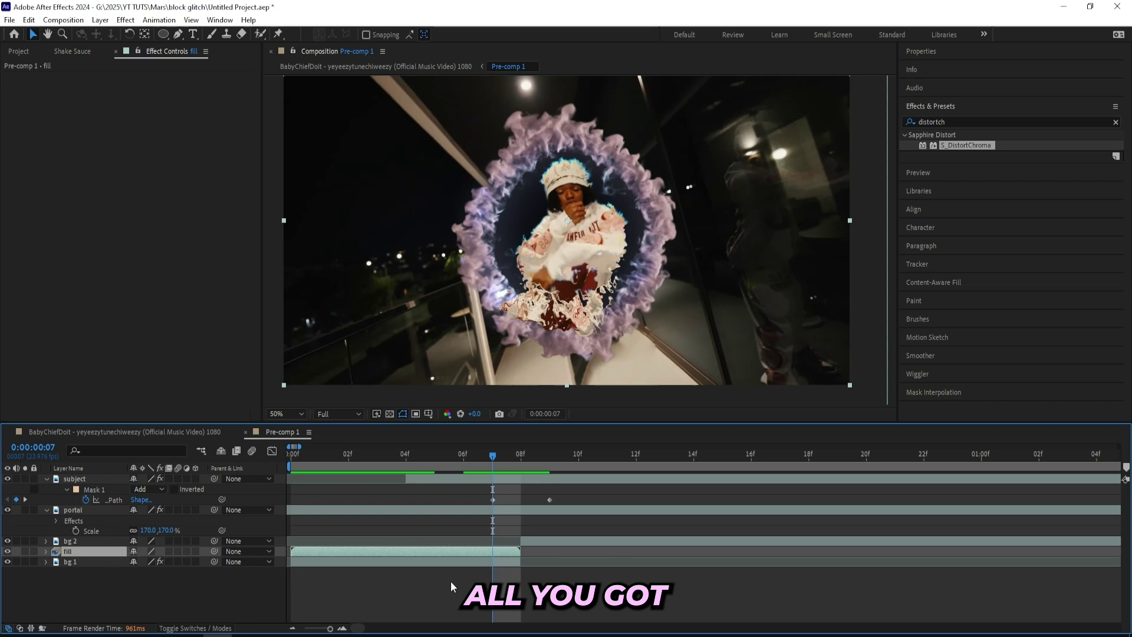
key("ctrl+shift+d")
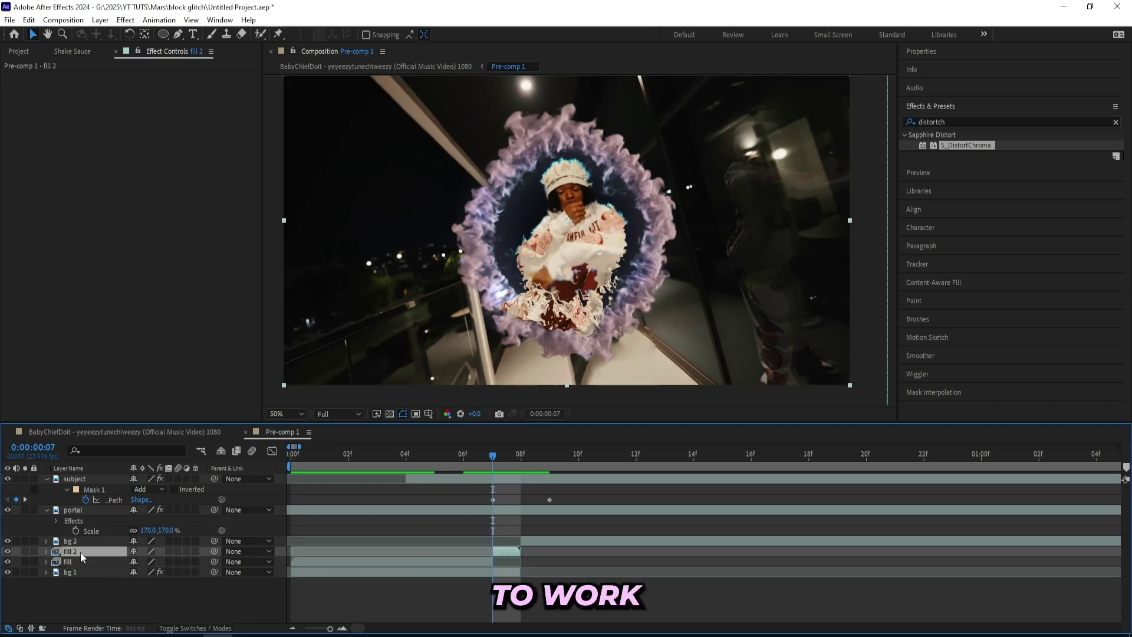
Duplicate the split-off fill piece, place the copy above bg 2 starting at frame 8, and preview the reveal
key("ctrl+d")
left_click_drag(80, 552, 79, 538)
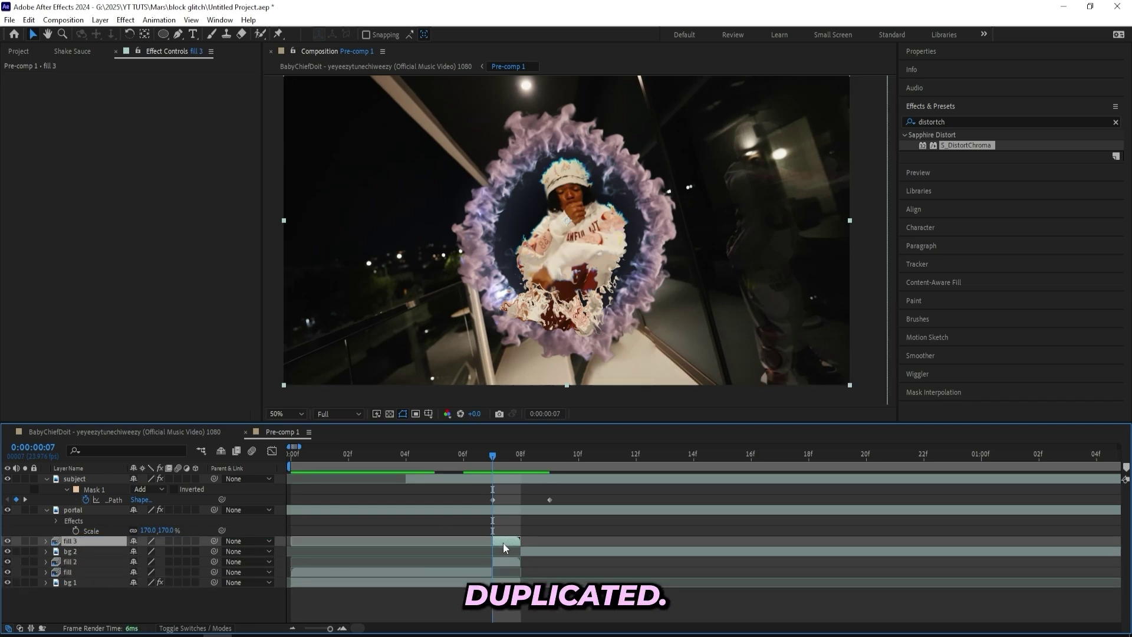
left_click_drag(504, 542, 535, 539)
left_click(520, 459)
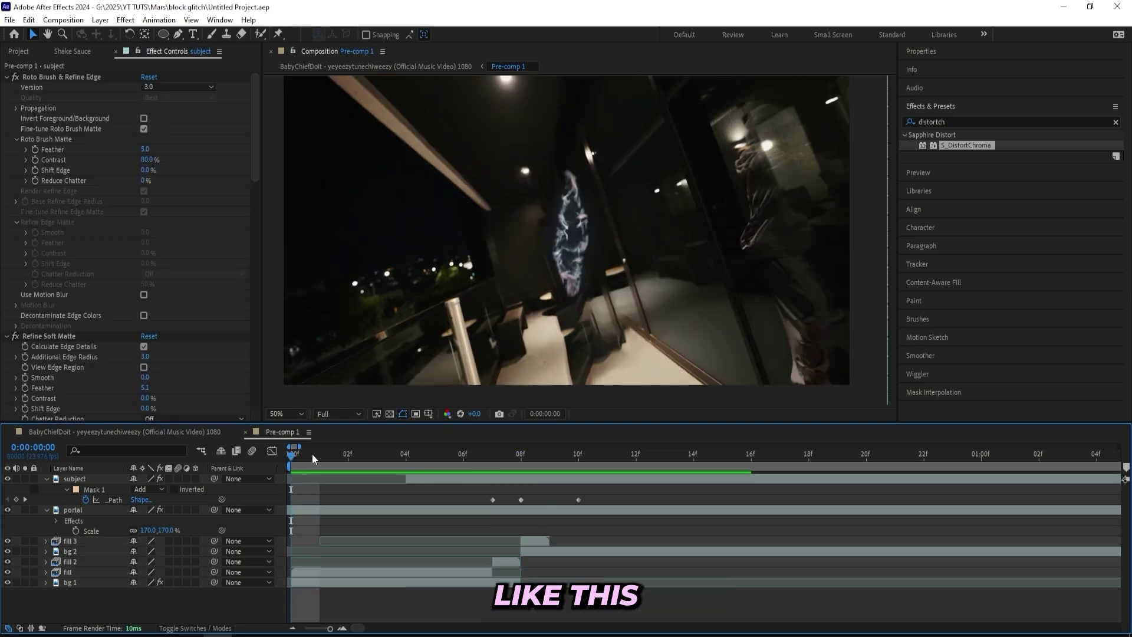
key("space")
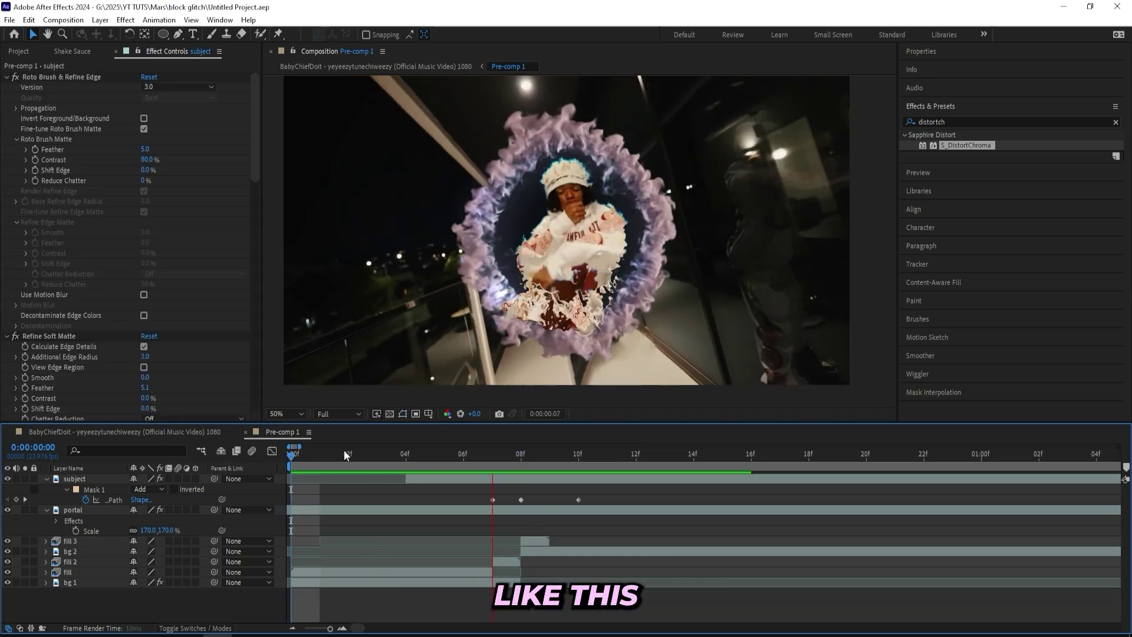
left_click_drag(337, 448, 257, 508)
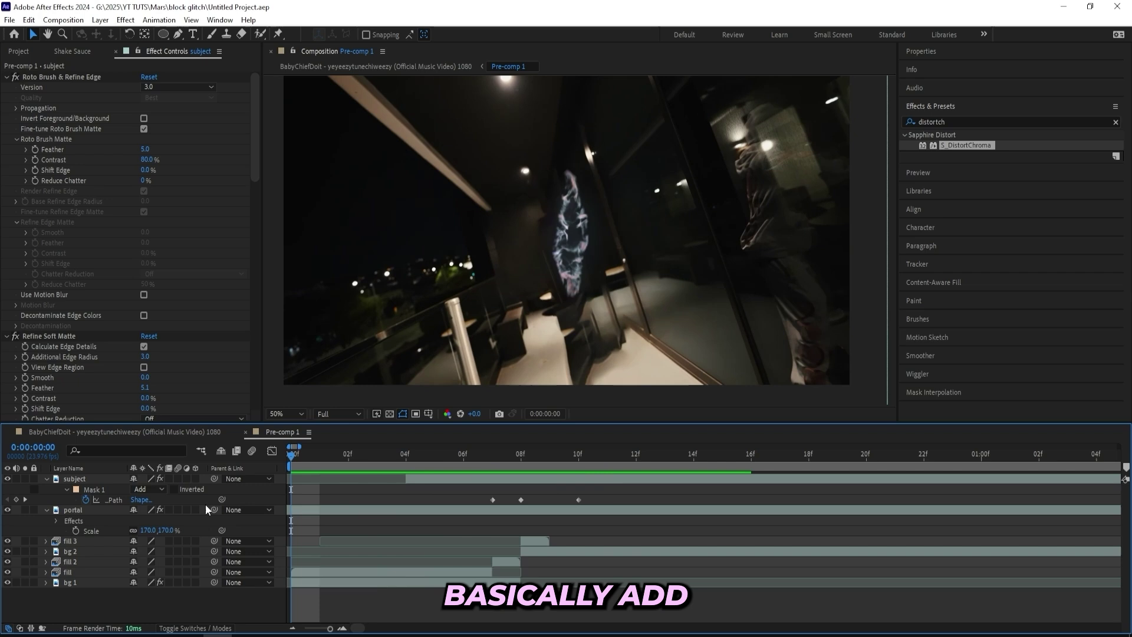
Collapse the open layer properties and add an adjustment layer above all layers in Pre-comp 1
key("ctrl+a")
key("u")
right_click(389, 580)
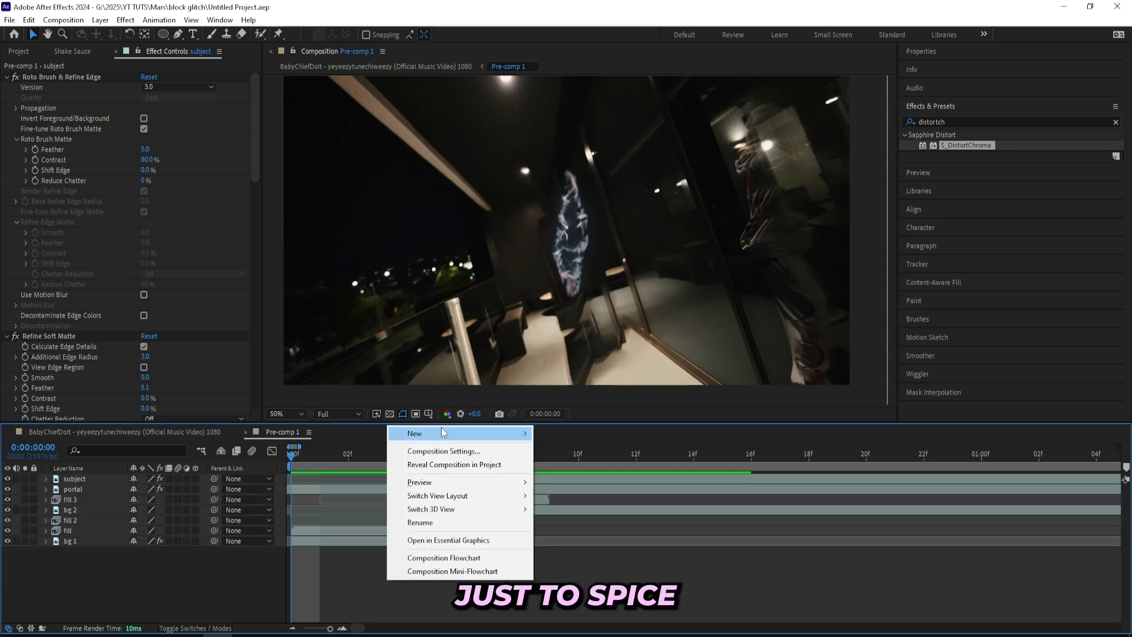
mouse_move(441, 427)
left_click(581, 543)
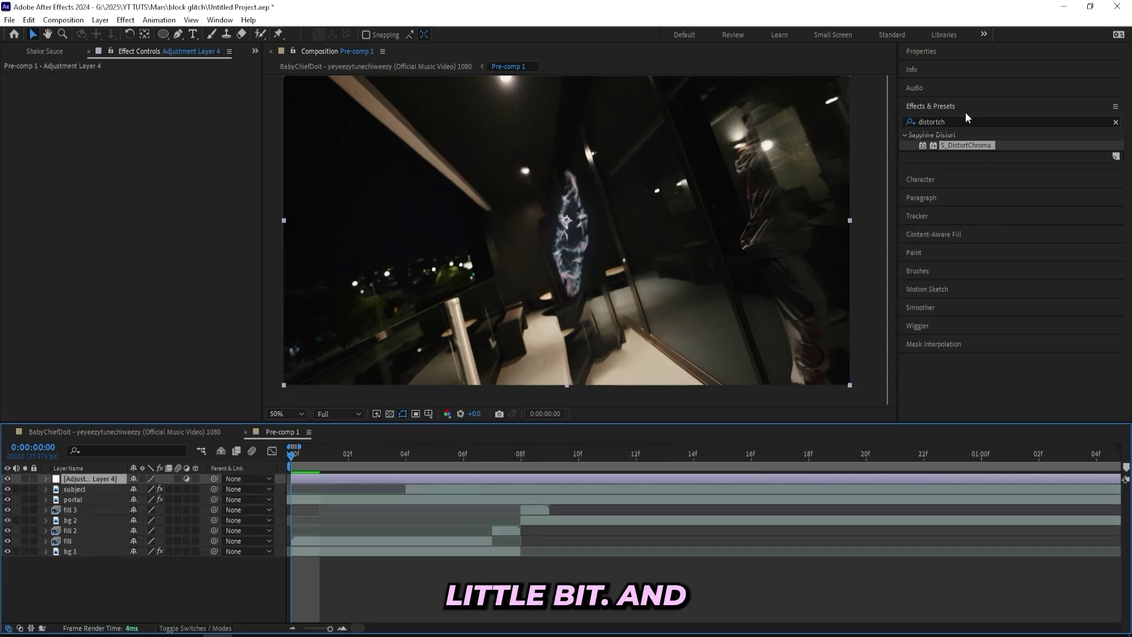
Find the S_Hotspots effect and apply it to the new adjustment layer
left_click(1035, 104)
left_click(1035, 104)
left_click(1113, 122)
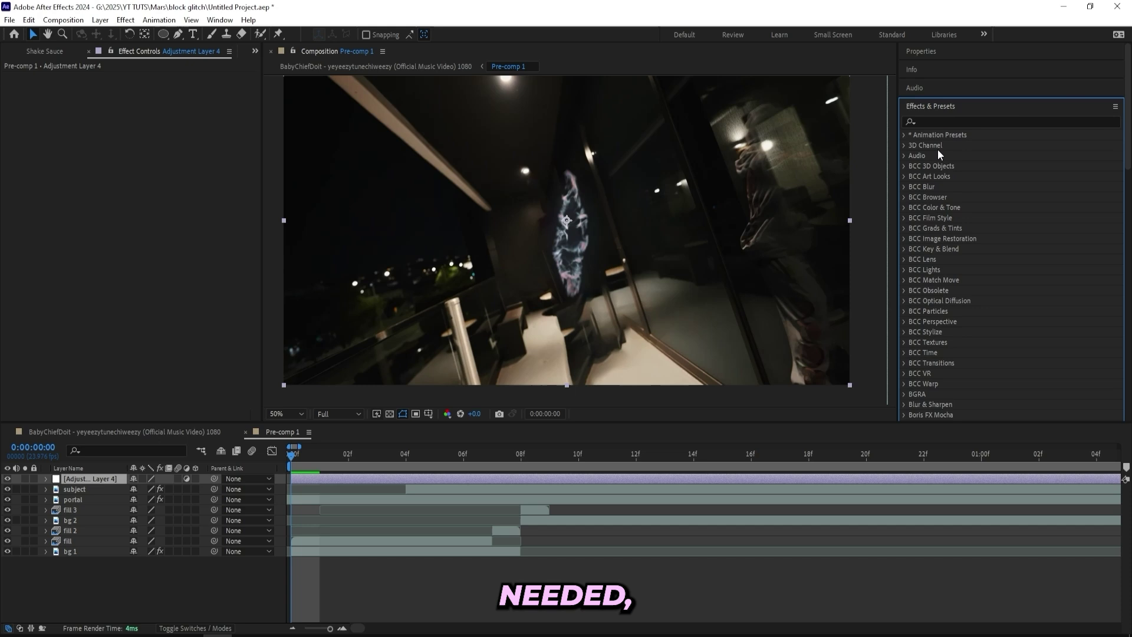
left_click(954, 121)
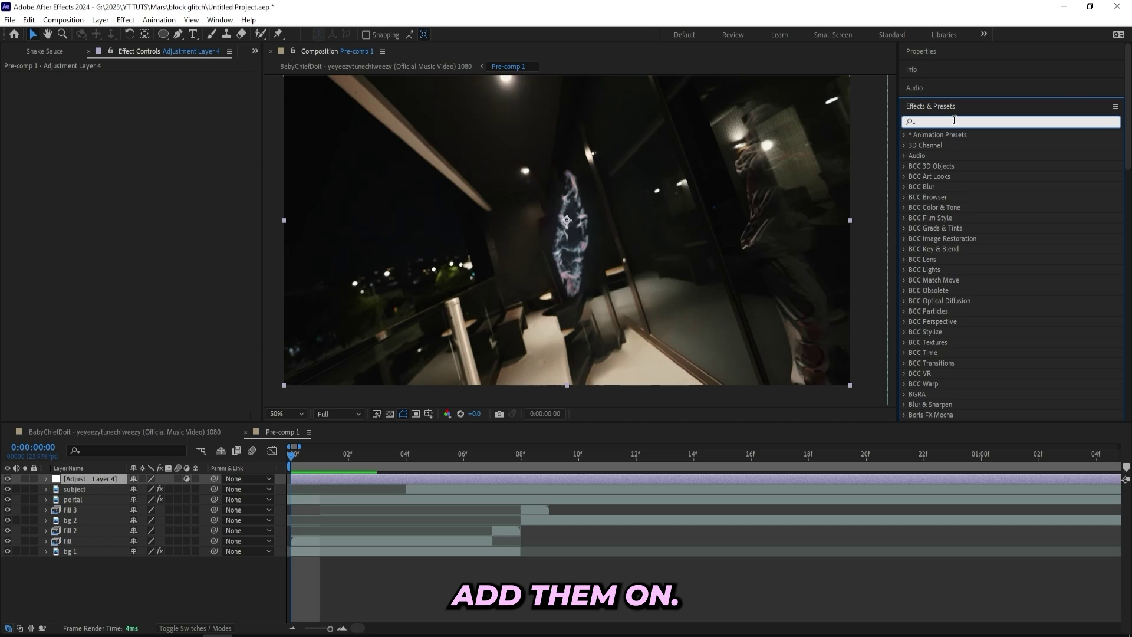
type("s_hot")
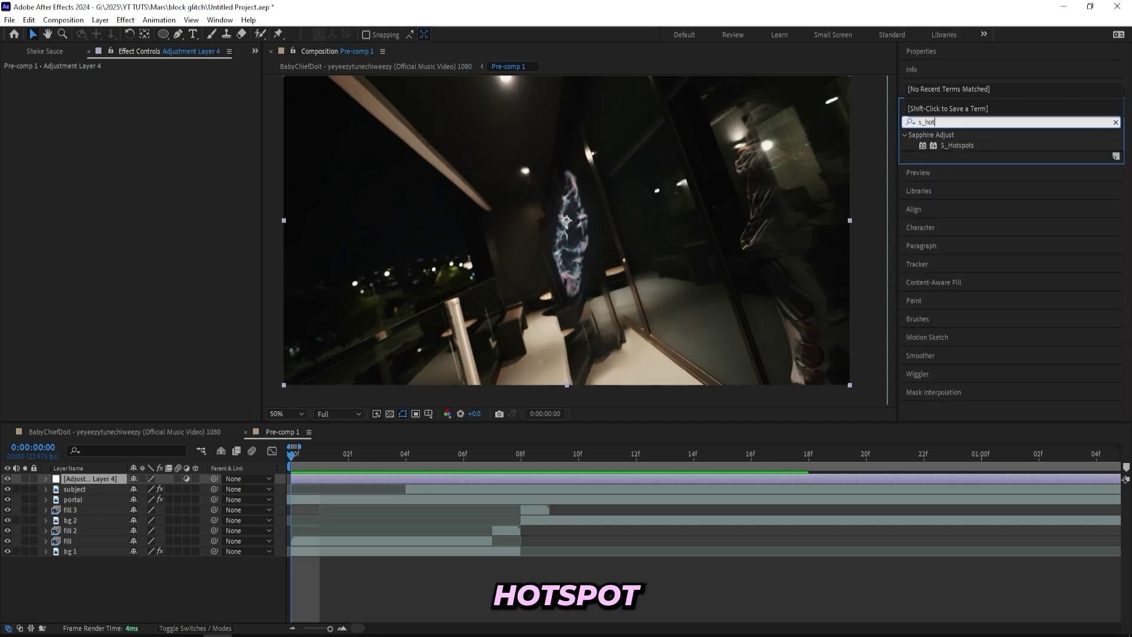
type("spot")
left_click_drag(957, 145, 372, 178)
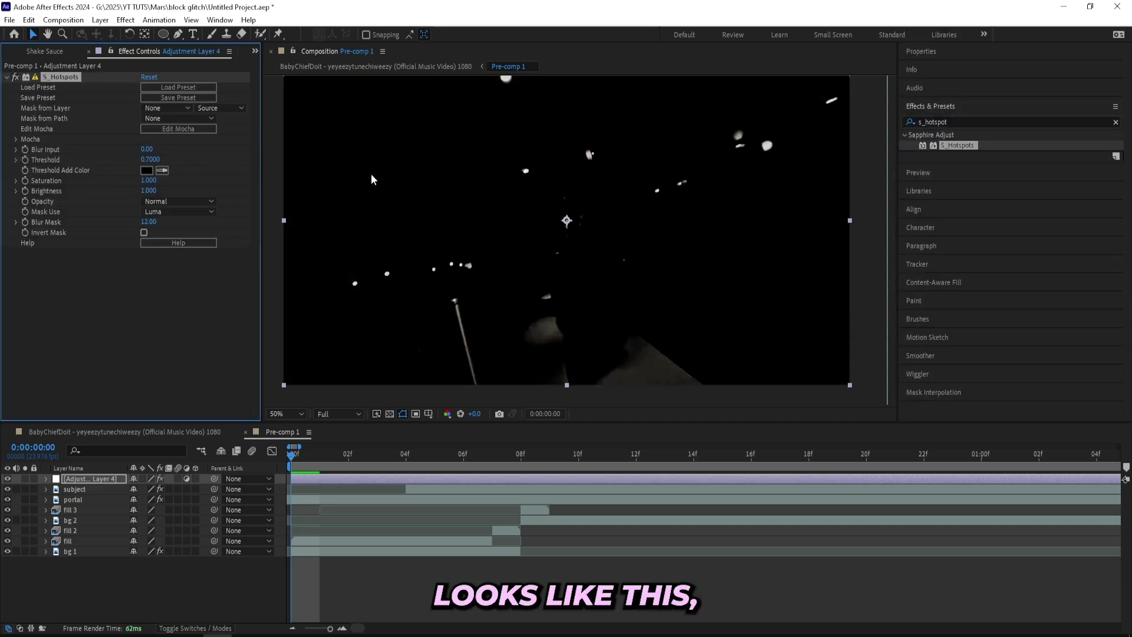
Animate the S_Hotspots Threshold from 0 up to 0.27 at 0:00:01:09, and preview the darkening scene
left_click(149, 159)
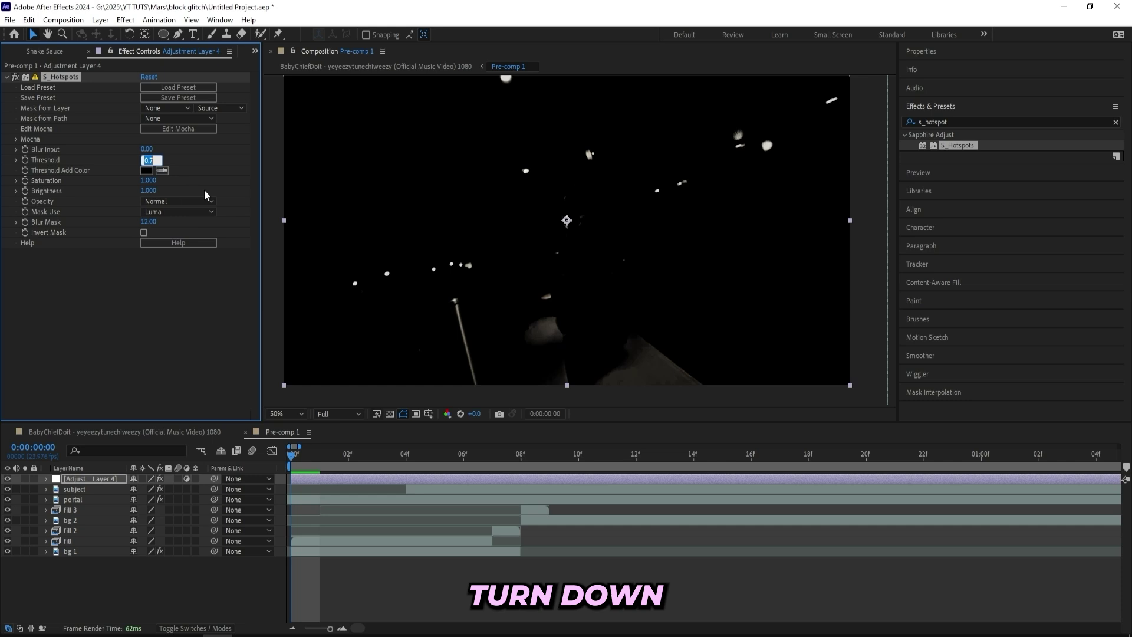
type("0")
key("Return")
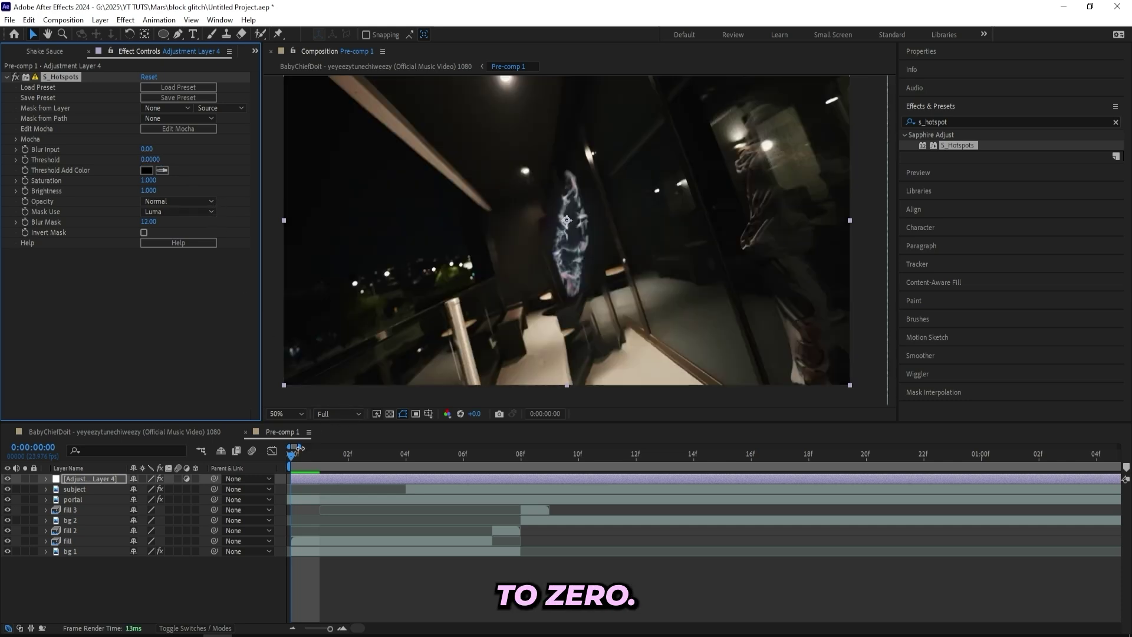
mouse_move(383, 461)
left_mouse_down()
mouse_move(953, 461)
mouse_move(635, 460)
mouse_move(819, 455)
left_mouse_up()
left_click(24, 159)
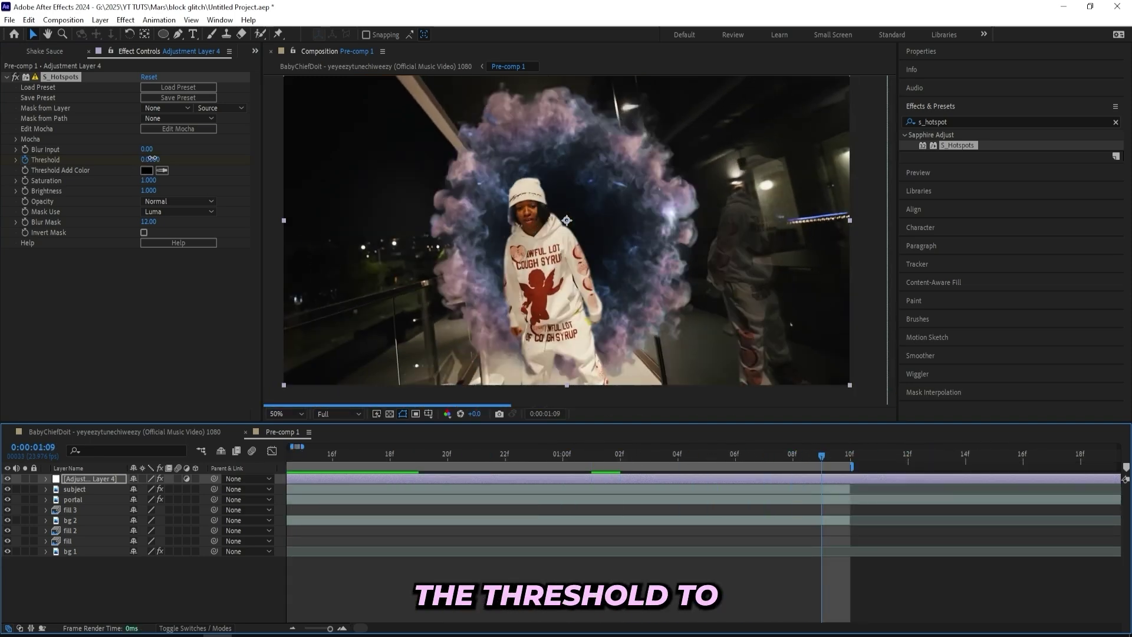
left_click_drag(145, 159, 156, 156)
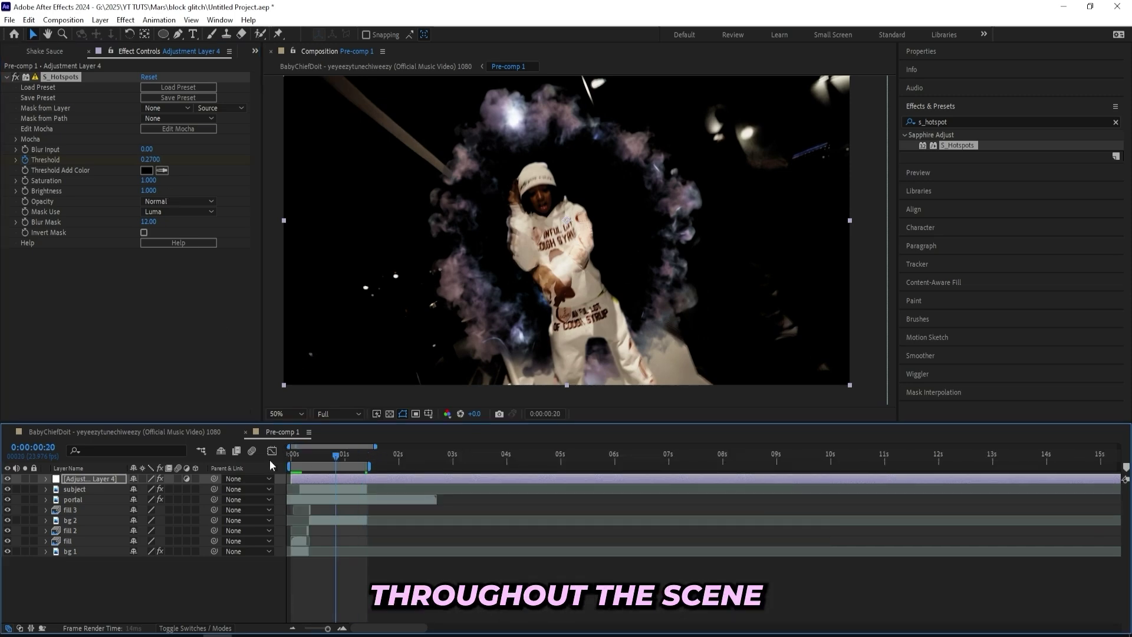
key("space")
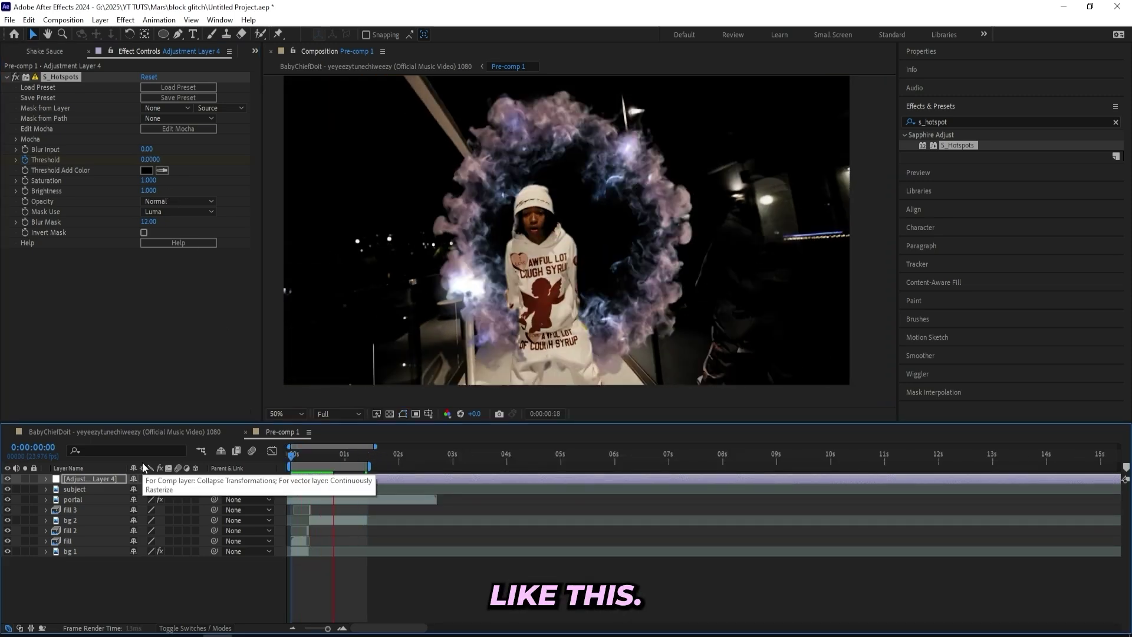
At frame 5, apply the Curves effect to the portal layer
left_click_drag(332, 459, 349, 460)
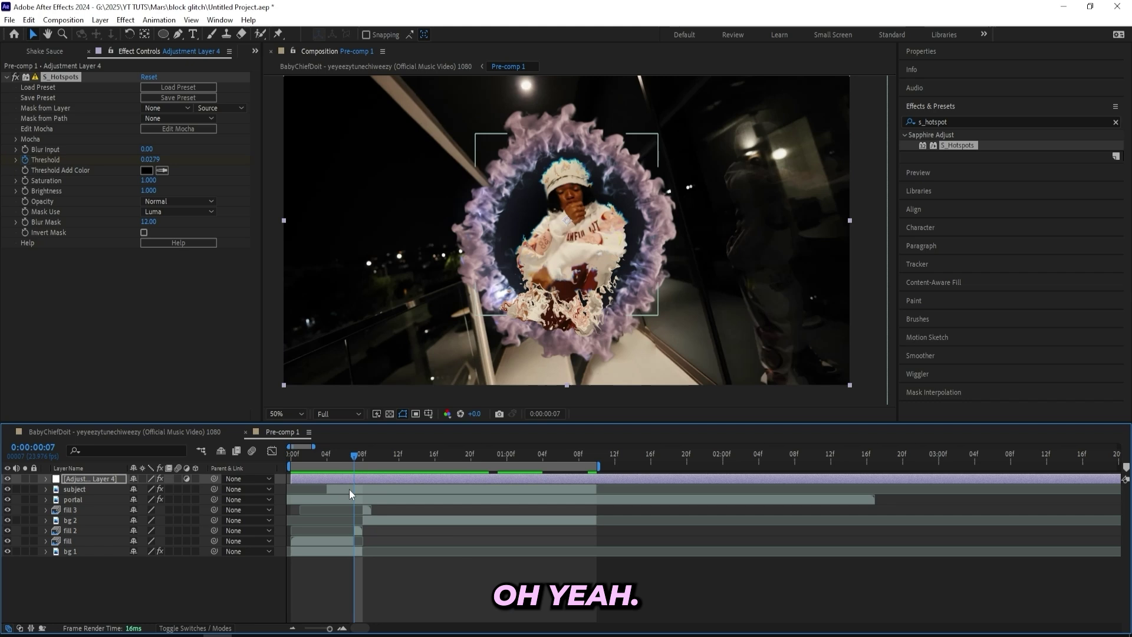
left_click_drag(350, 454, 336, 455)
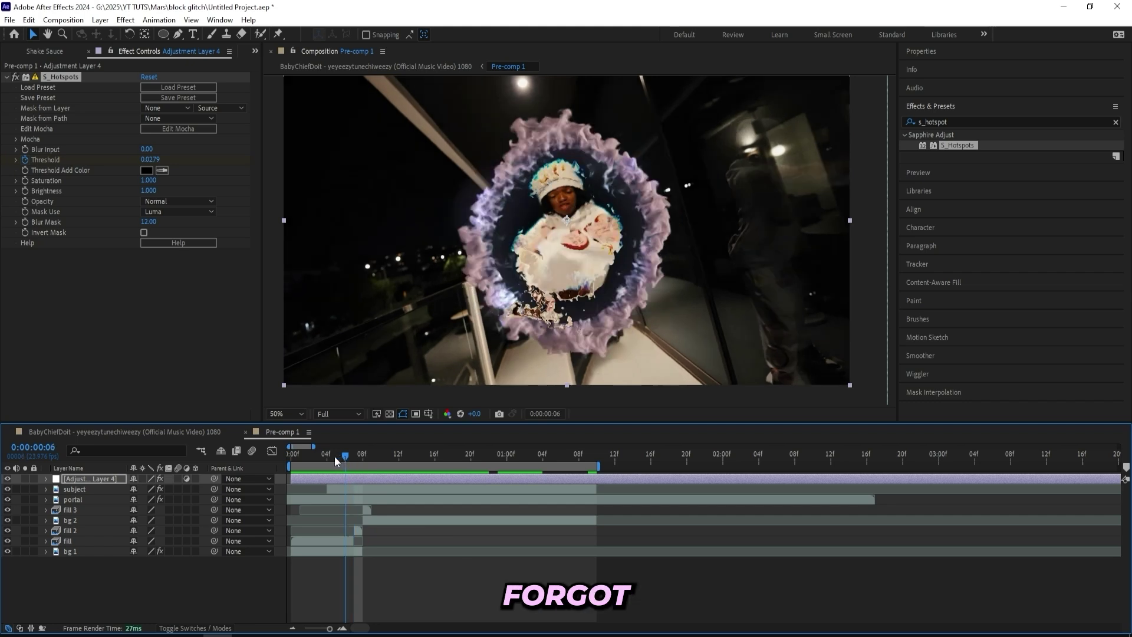
left_click(356, 500)
left_click(990, 119)
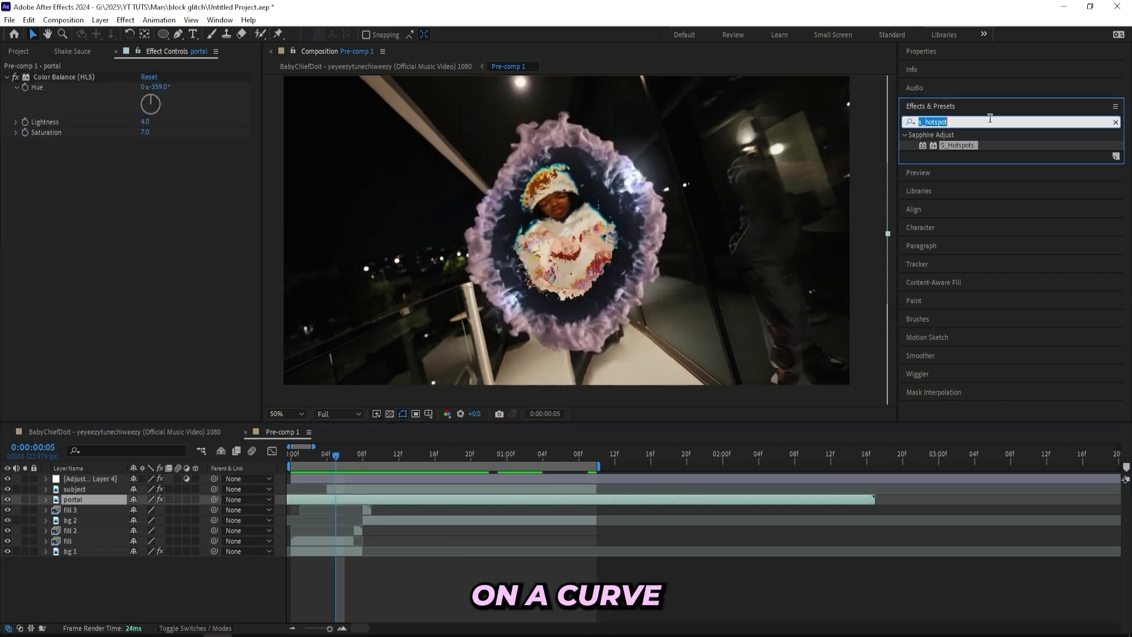
type("curve")
left_click_drag(951, 187, 185, 373)
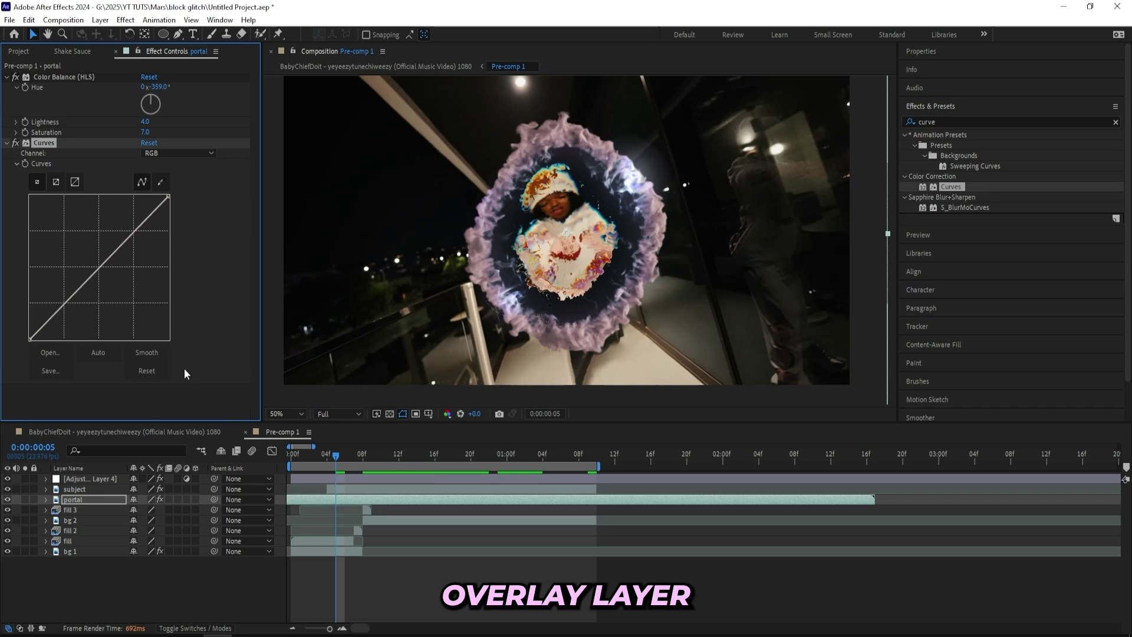
Shape the portal's RGB curve into a gentle S-curve and switch Curves to the Red channel
left_click_drag(60, 309, 62, 318)
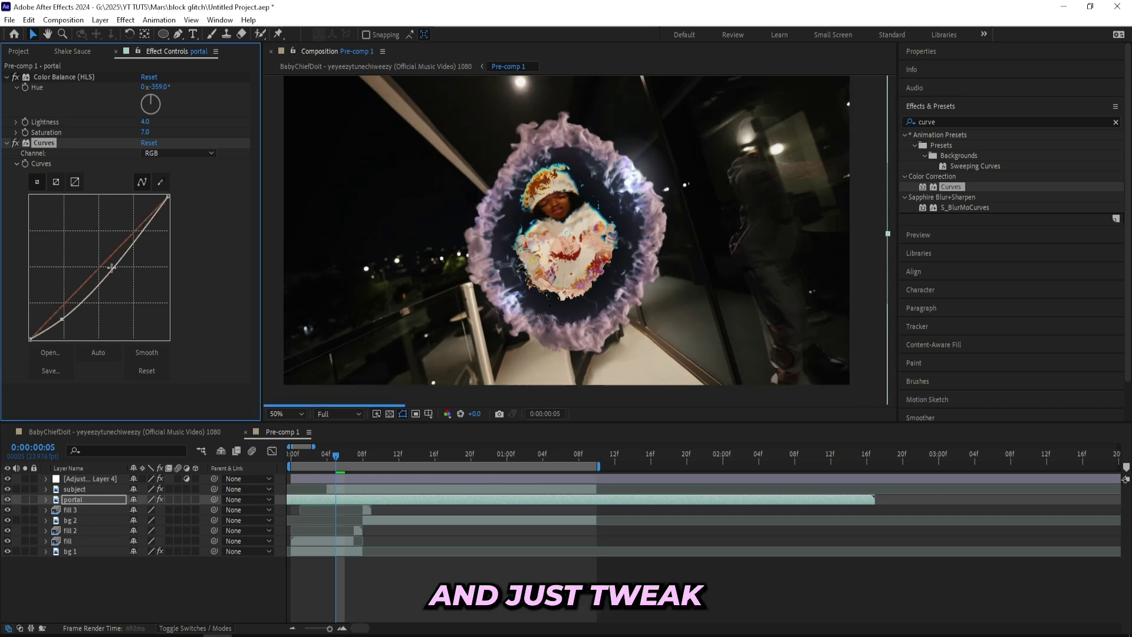
left_click_drag(111, 268, 120, 237)
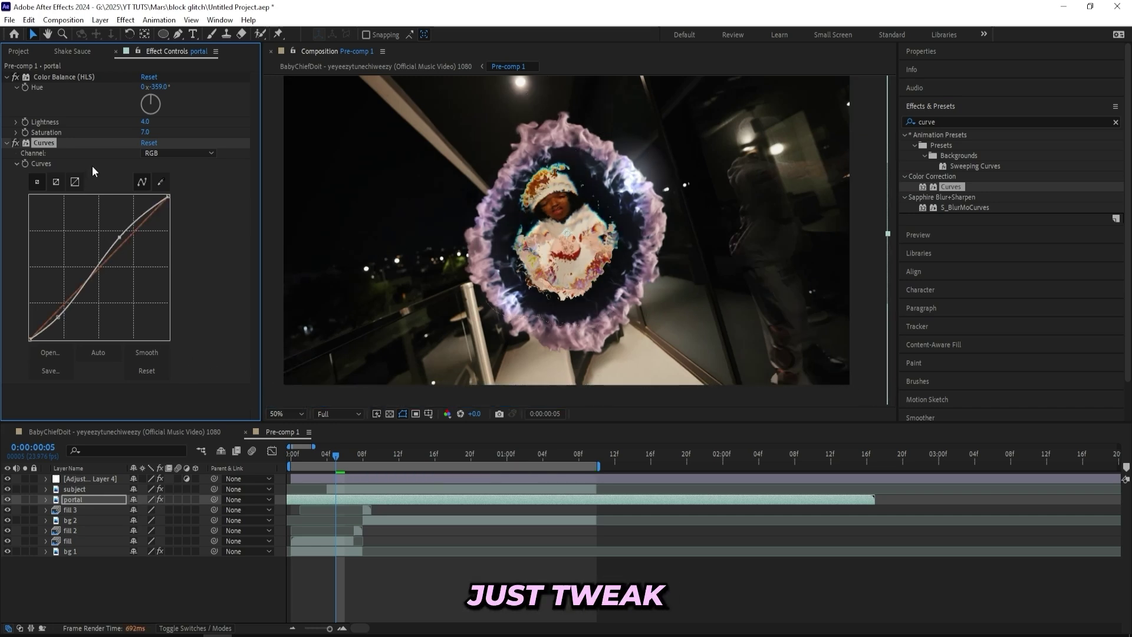
left_click(176, 151)
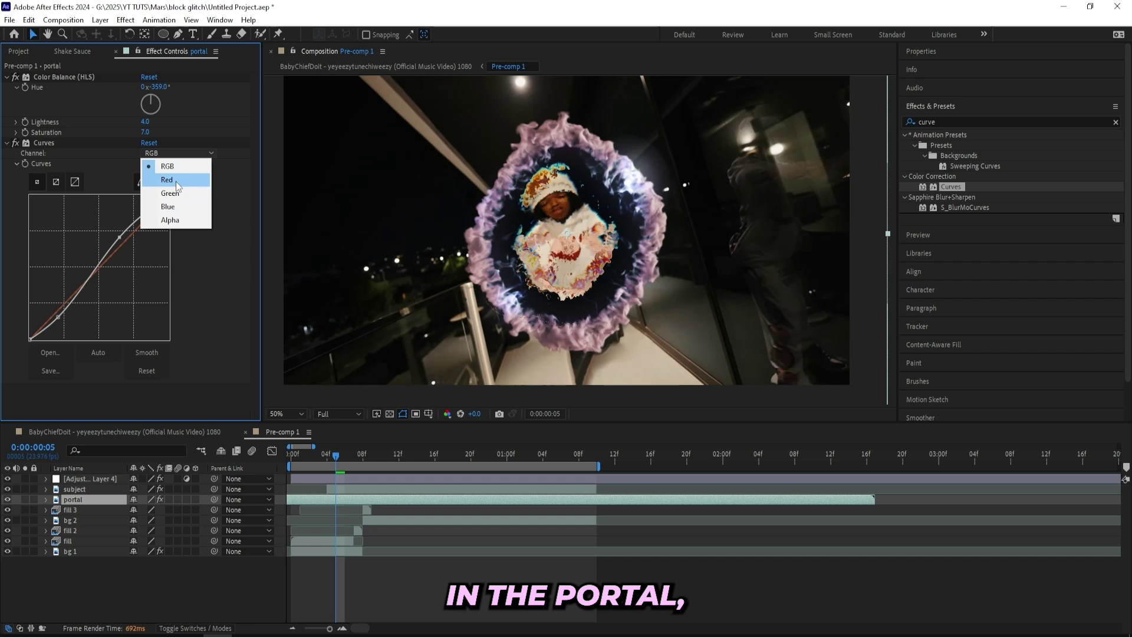
left_click(176, 181)
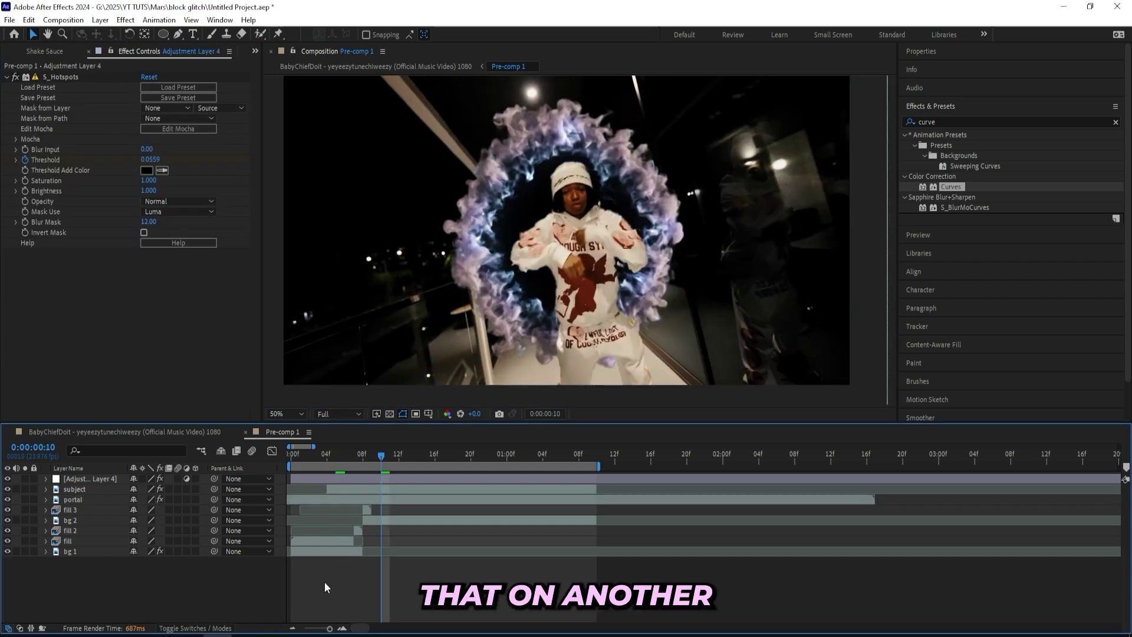
Create a new adjustment layer above the subject layer and apply the RSMB effect to it
right_click(324, 581)
mouse_move(366, 446)
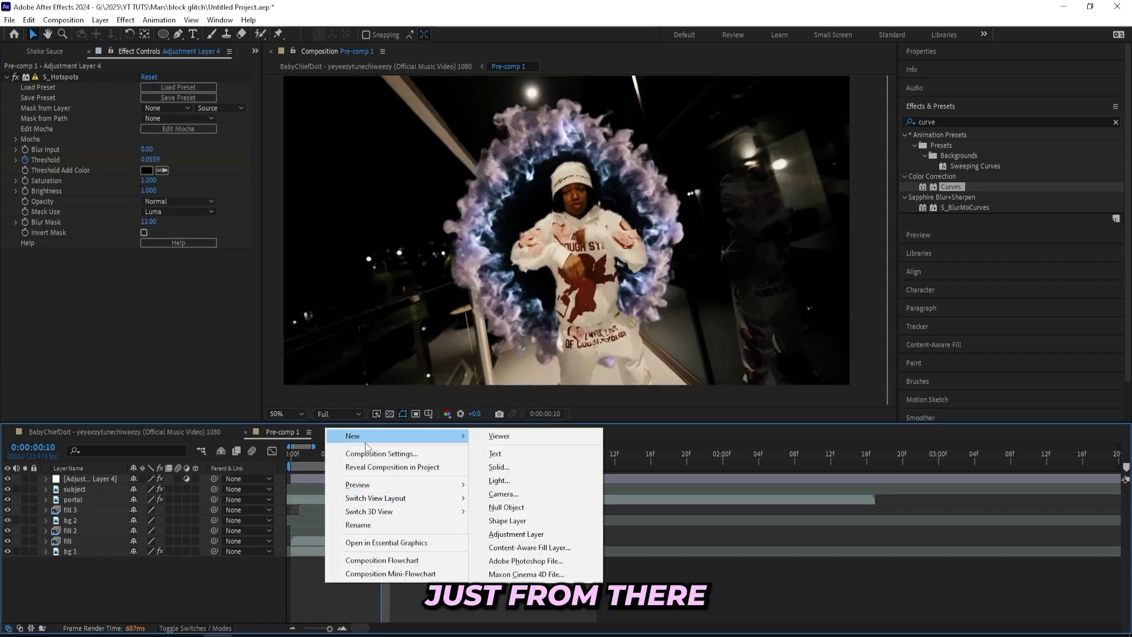
left_click(516, 534)
left_click(963, 122)
type("rs")
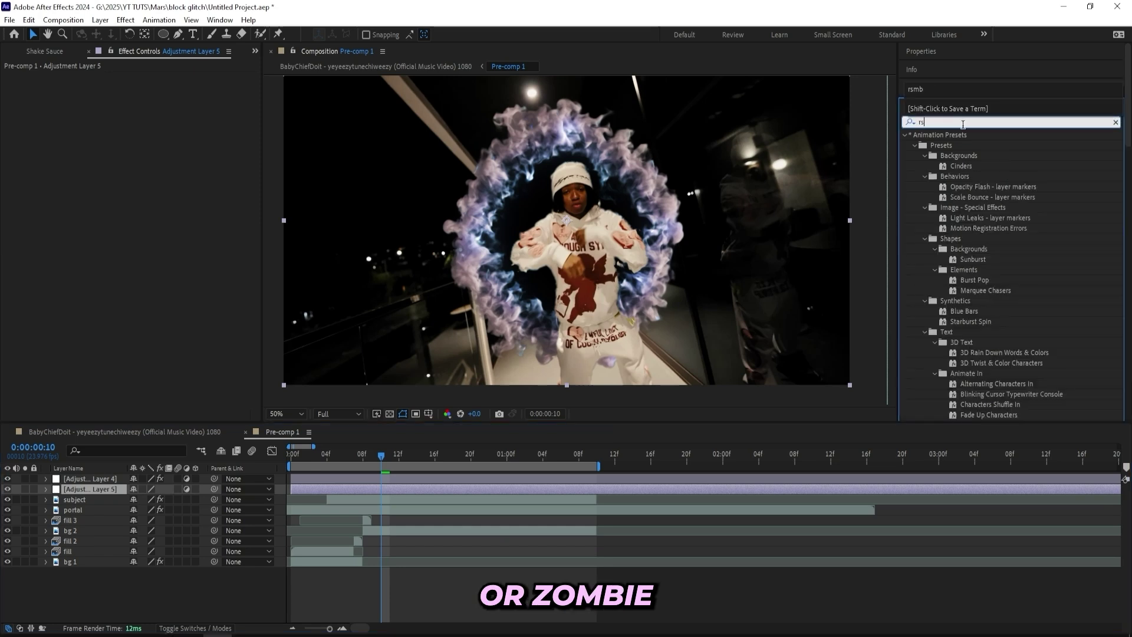
type("mb")
left_click_drag(939, 145, 151, 120)
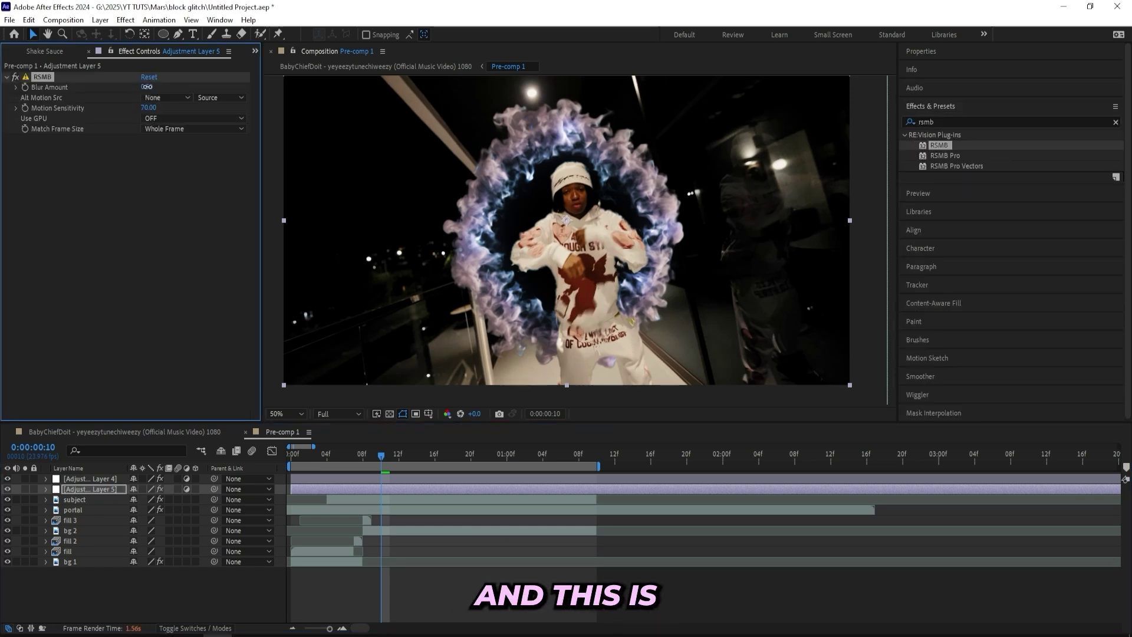
Set the RSMB Blur Amount to 0.2 and the Motion Sensitivity to 65
type("0.2")
key("Return")
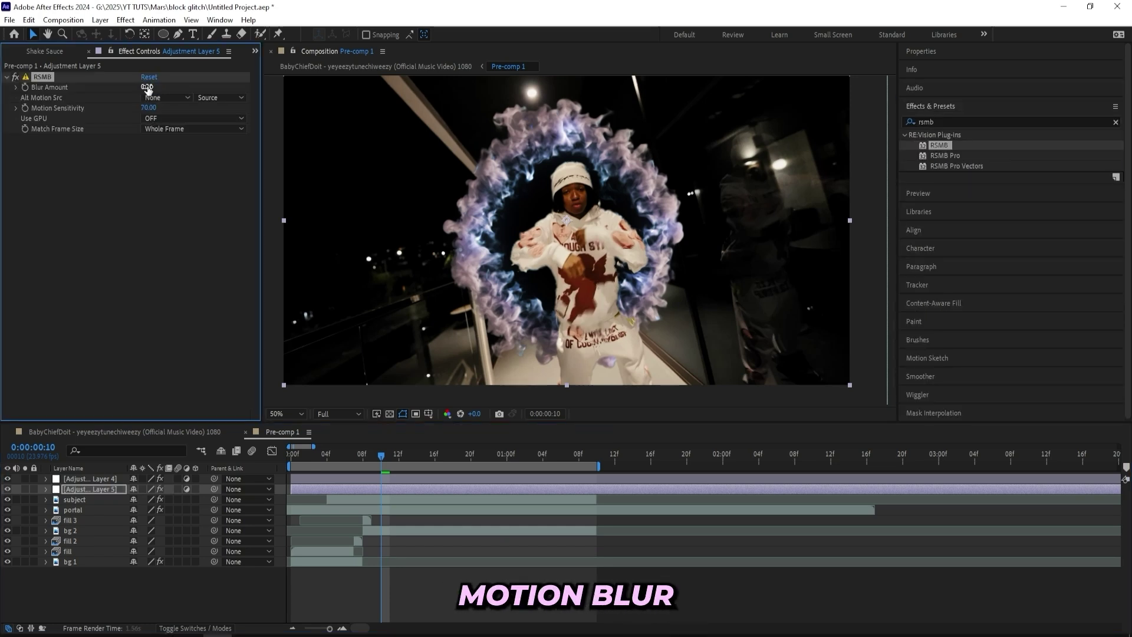
key("Tab")
type("65")
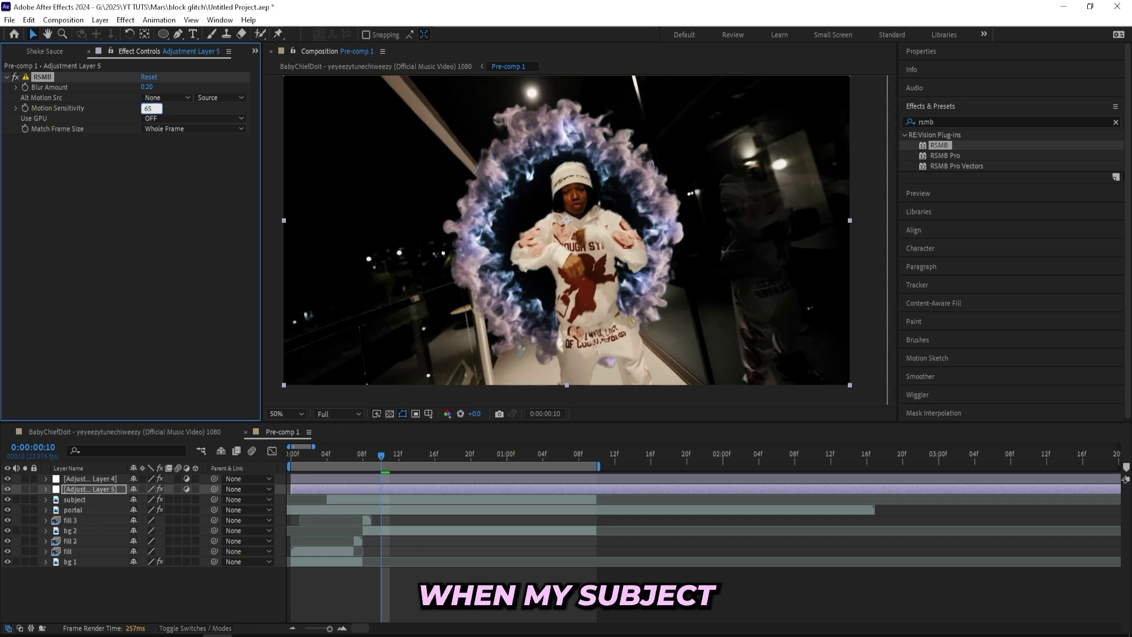
left_click(377, 584)
Inspect the blur on the frames where the subject emerges, and enable motion blur on the subject layer
left_click(353, 455)
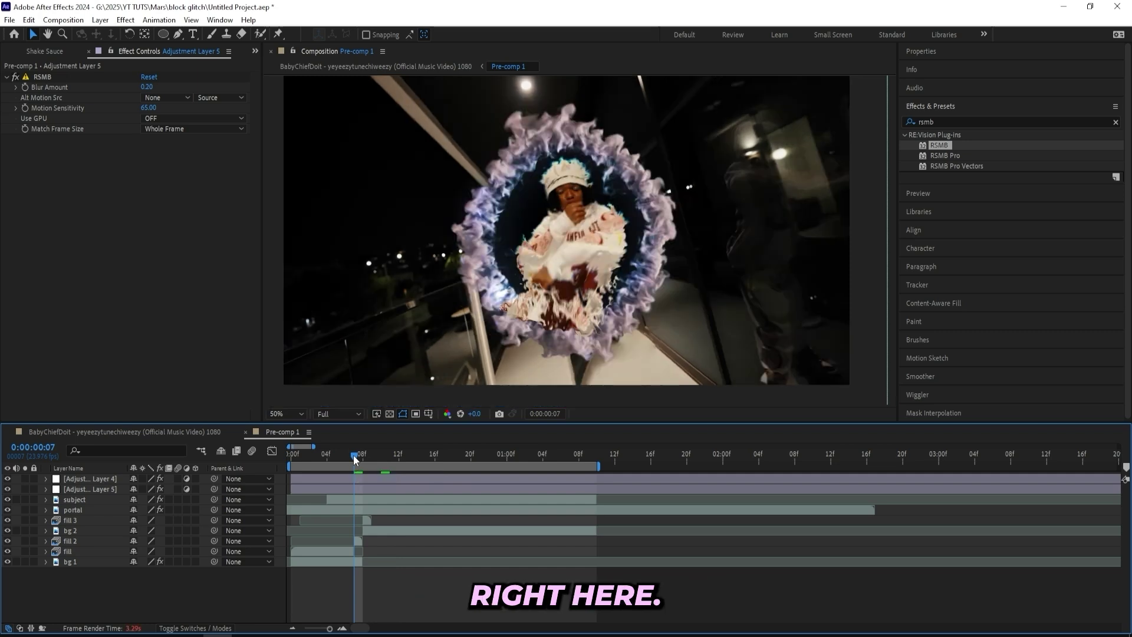
left_click(344, 455)
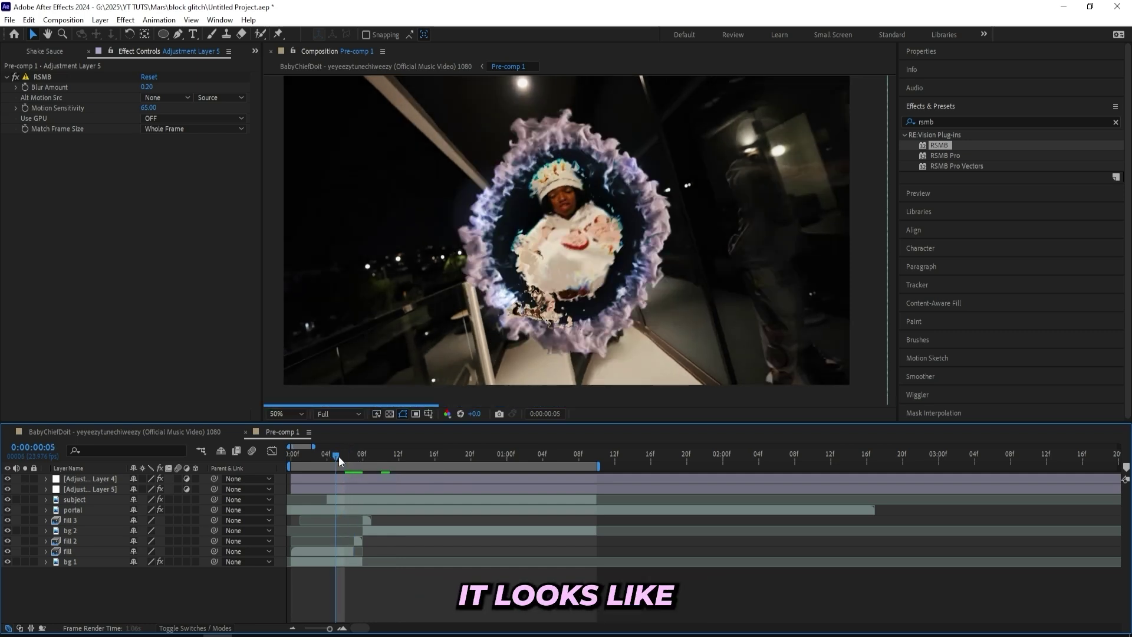
key("Page_Up")
key("Page_Up")
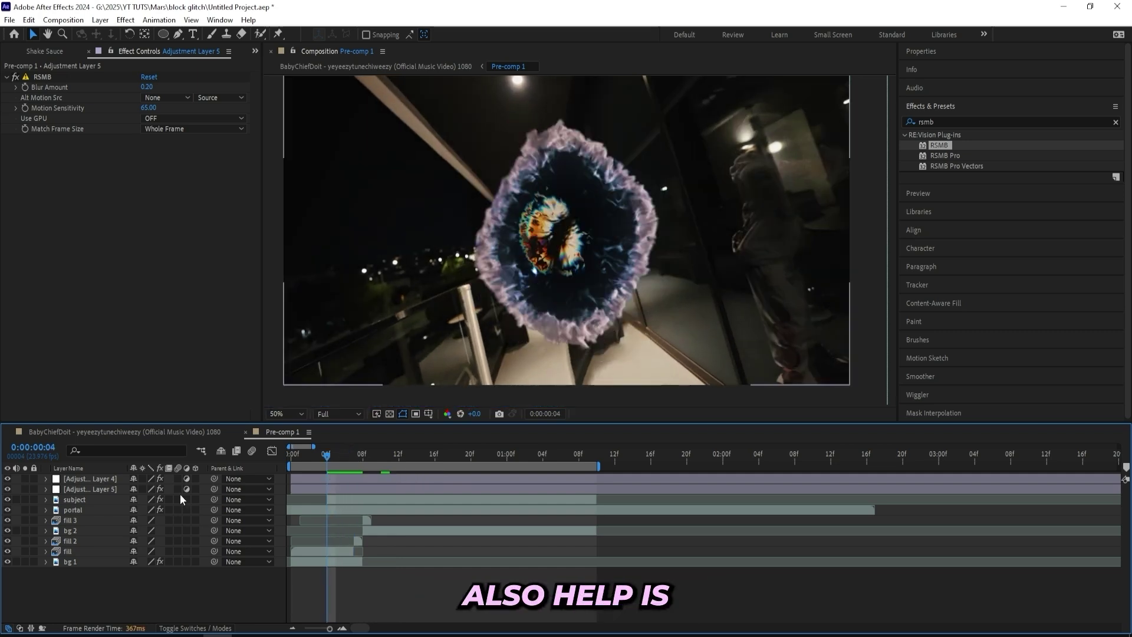
left_click(178, 499)
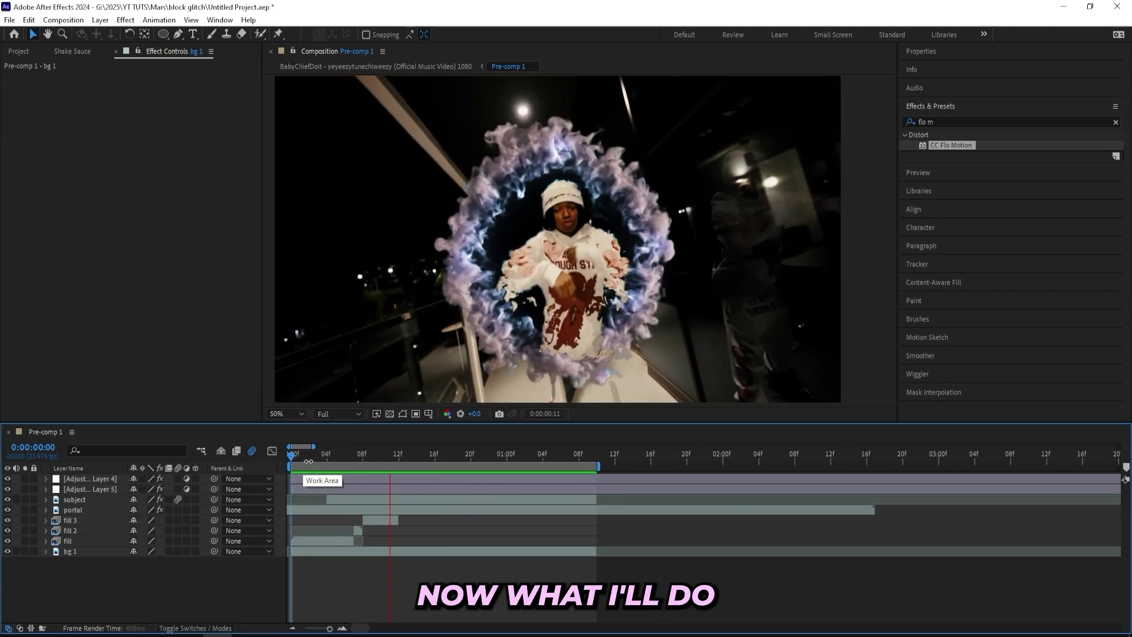
Stop the preview and pre-compose all layers into a new composition named Pre-comp 2
key("space")
key("ctrl+a")
right_click(352, 483)
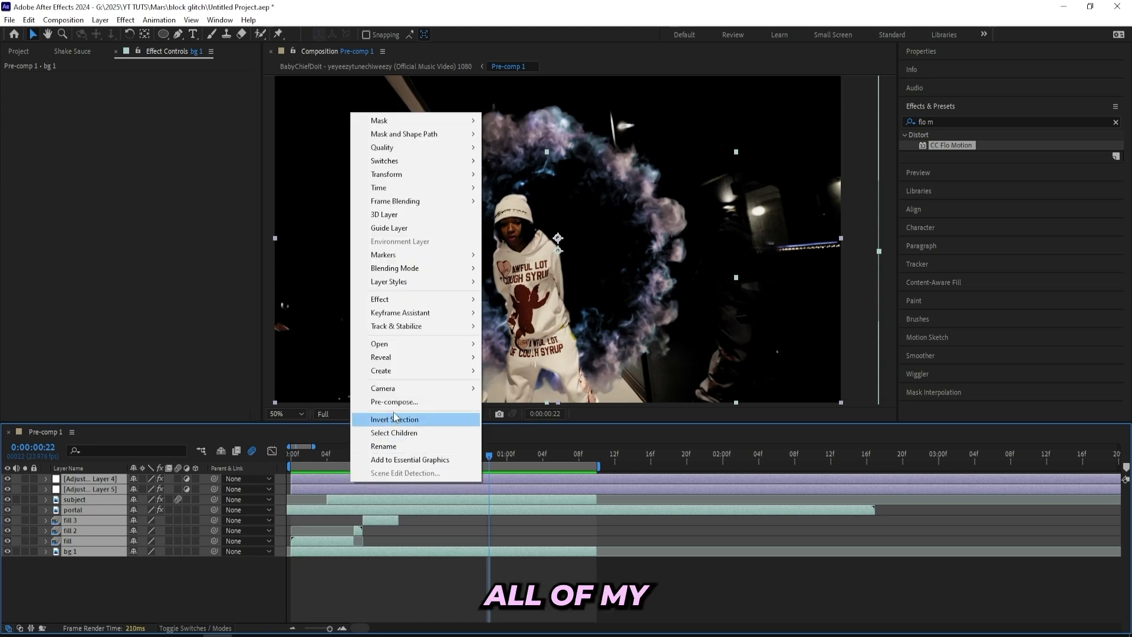
left_click(422, 418)
left_click(594, 401)
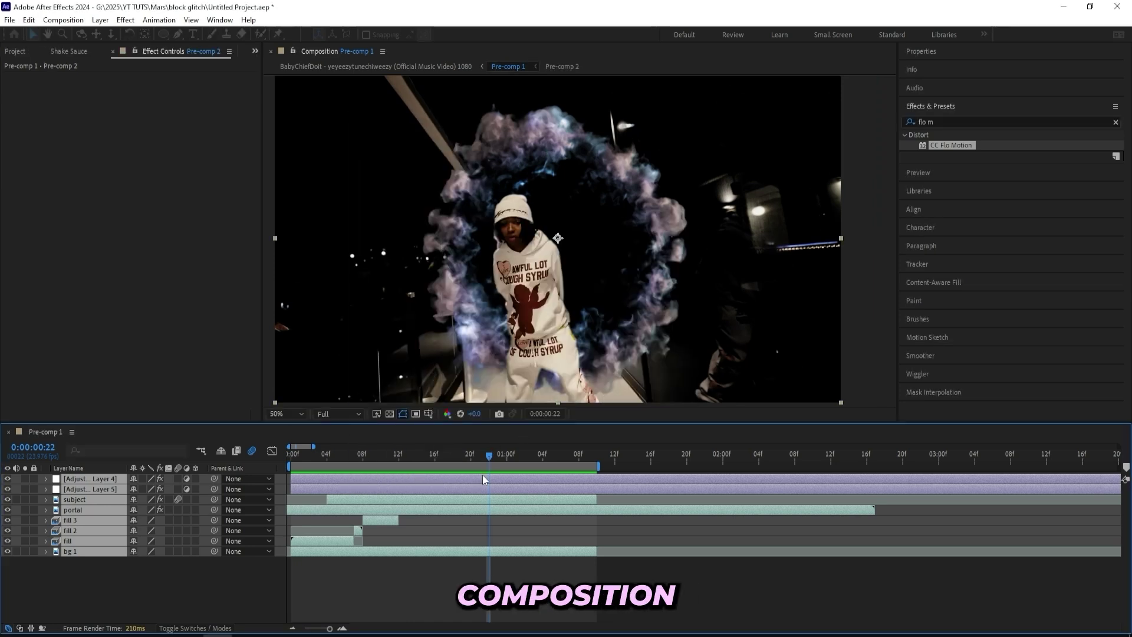
From the first frame, apply the Subtle Shake 2 preset of the ULTIMATE SHAKE PACK user presets to Pre-comp 2
left_click_drag(487, 457, 271, 480)
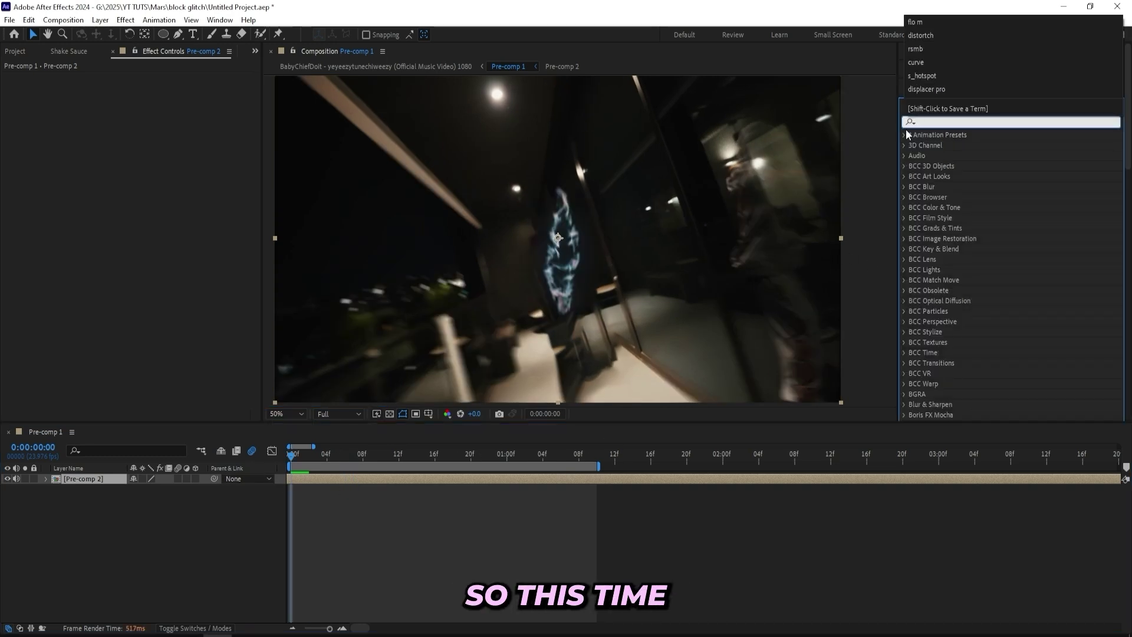
left_click(902, 133)
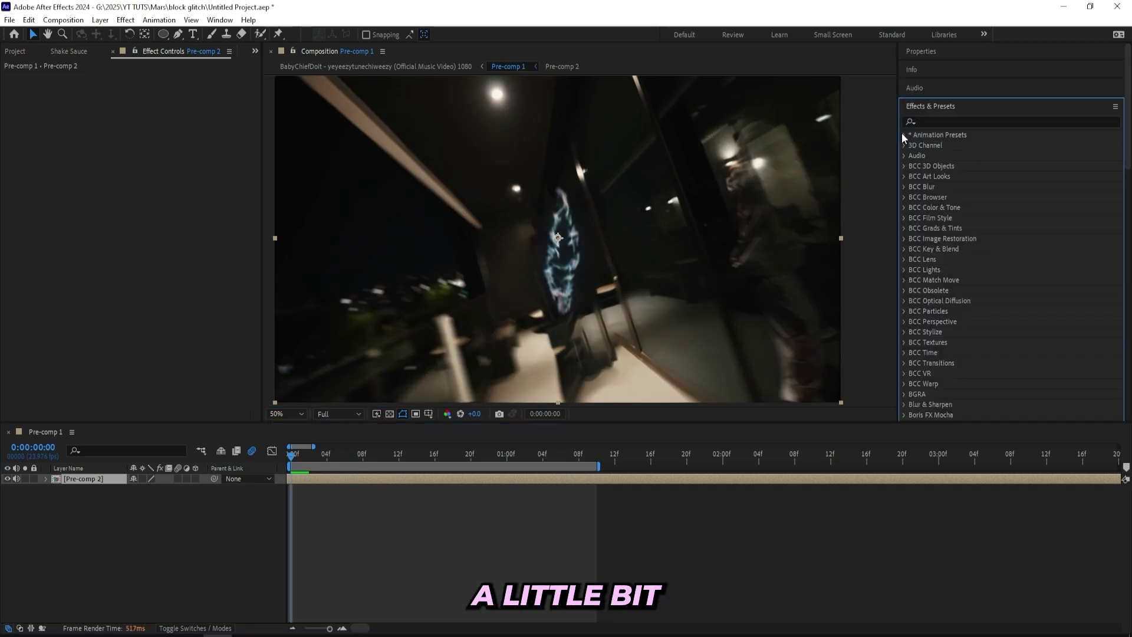
left_click(903, 134)
left_click(913, 157)
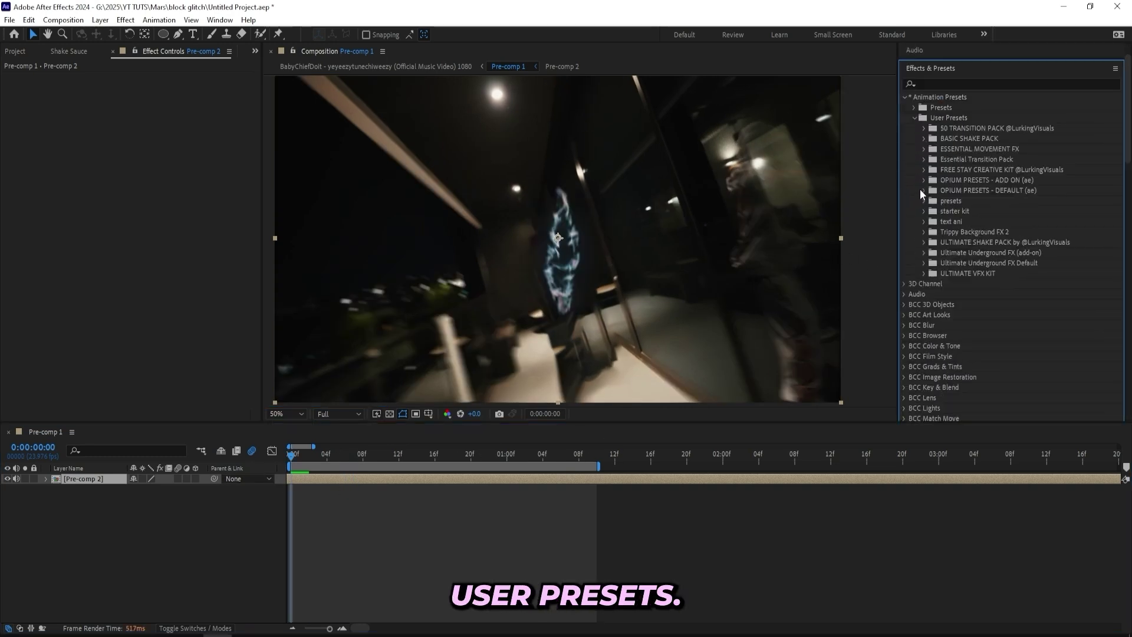
left_click(924, 242)
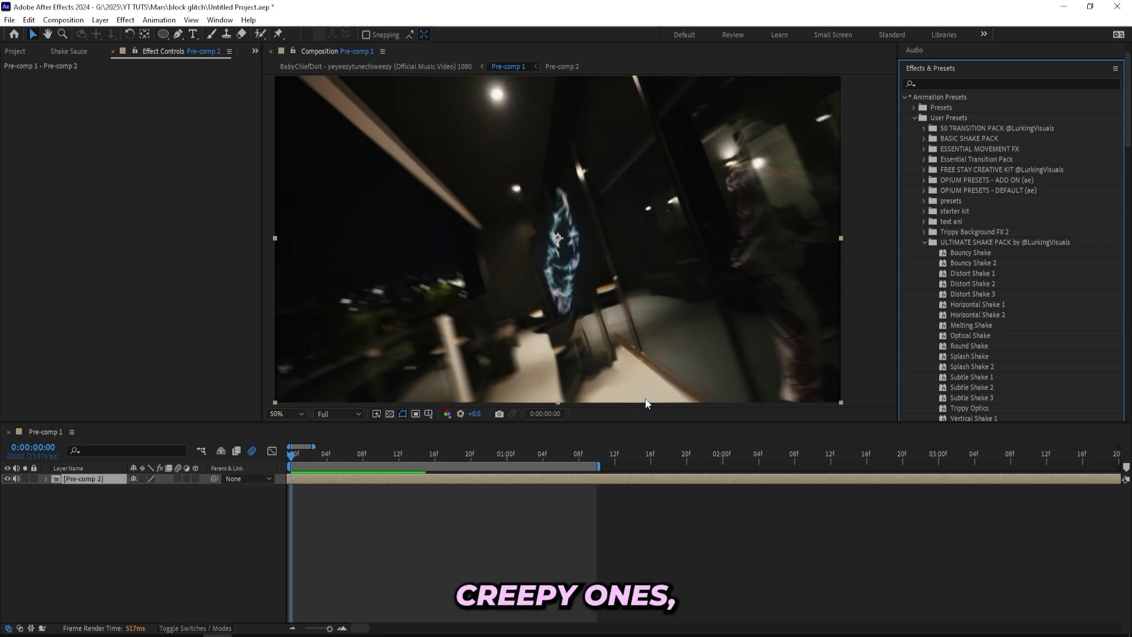
scroll(960, 270, "down", 3)
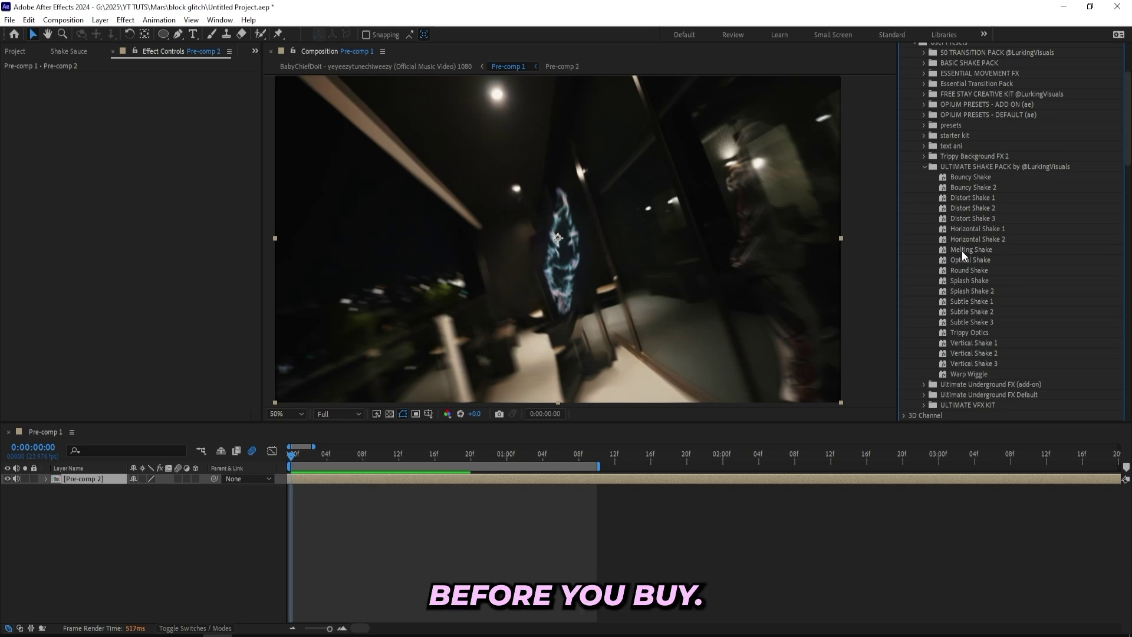
left_click_drag(992, 309, 341, 475)
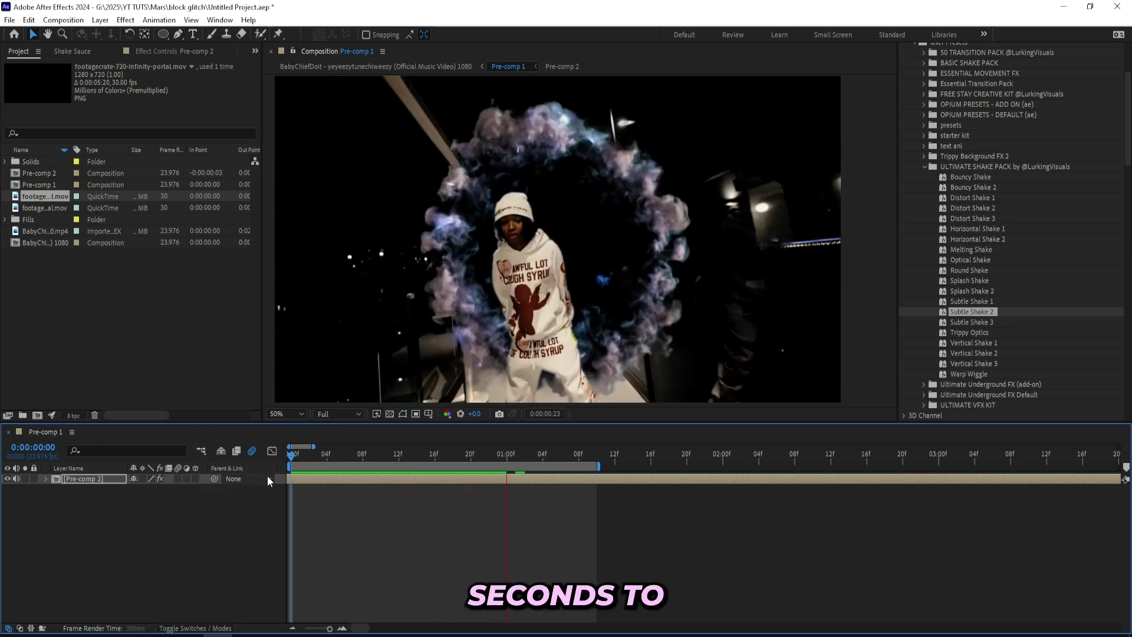
Turn on motion blur for the Pre-comp 2 layer and preview the shaking portal scene from the first frame
left_click(319, 455)
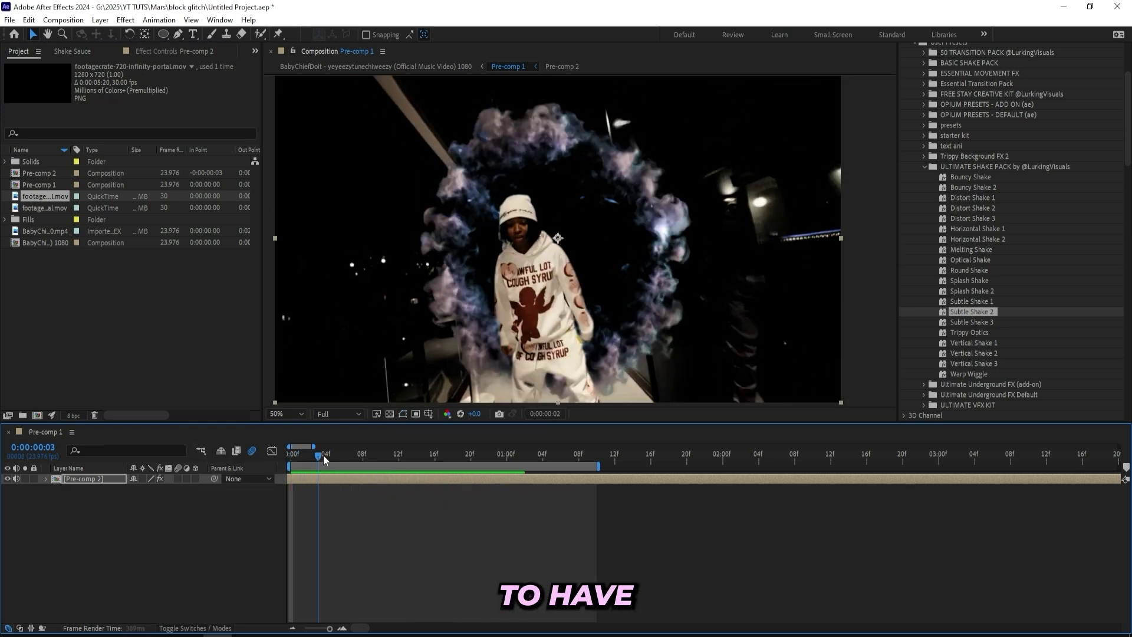
left_click_drag(324, 454, 188, 460)
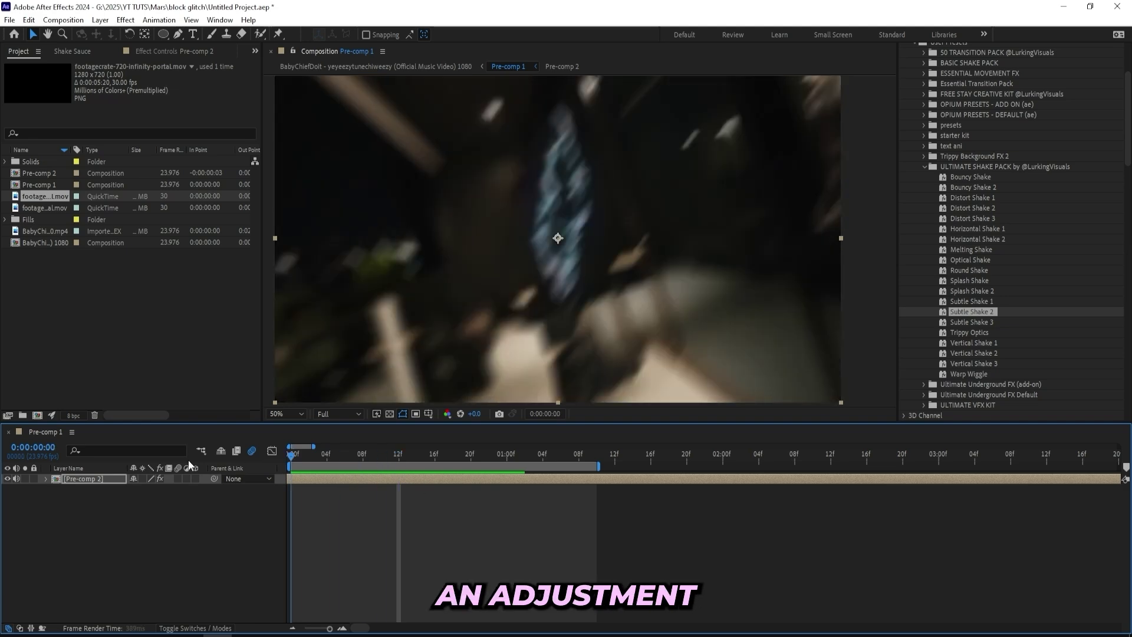
key("space")
left_click_drag(294, 462, 385, 466)
key("Home")
key("space")
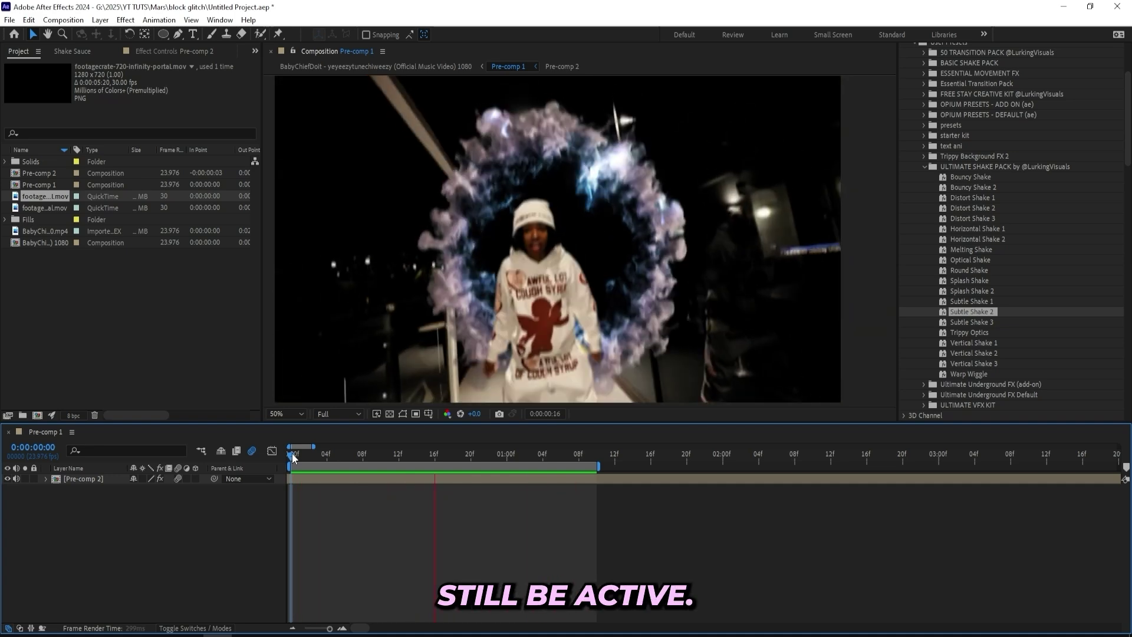
key("space")
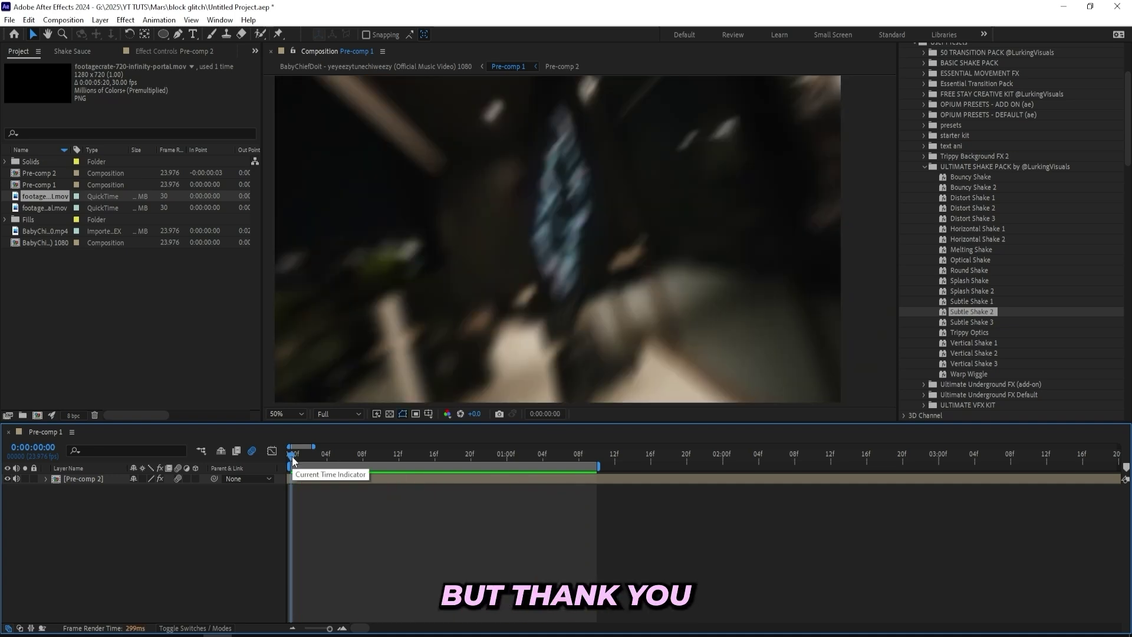